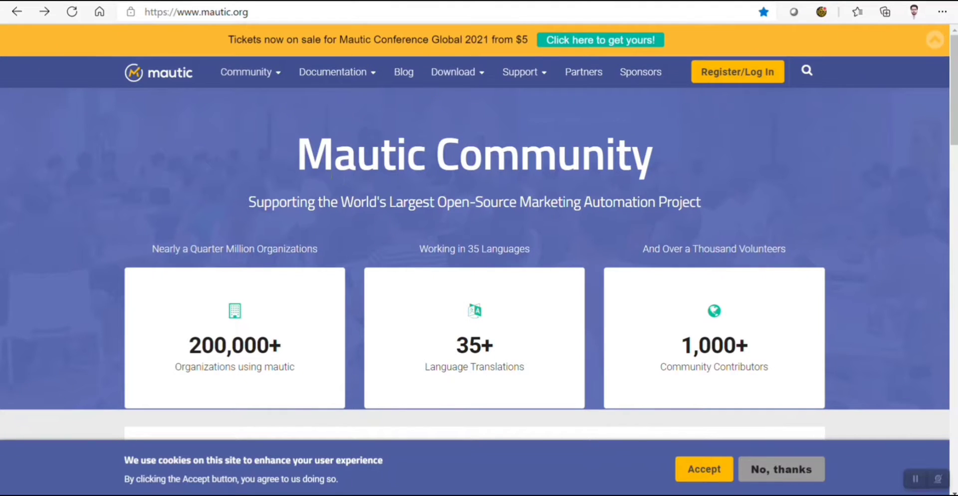
Step: Show the Releases submenu under Download in the mautic.org top navigation
{"action": "left_click_drag", "start_coordinate": [260, 13], "coordinate": [145, 14]}
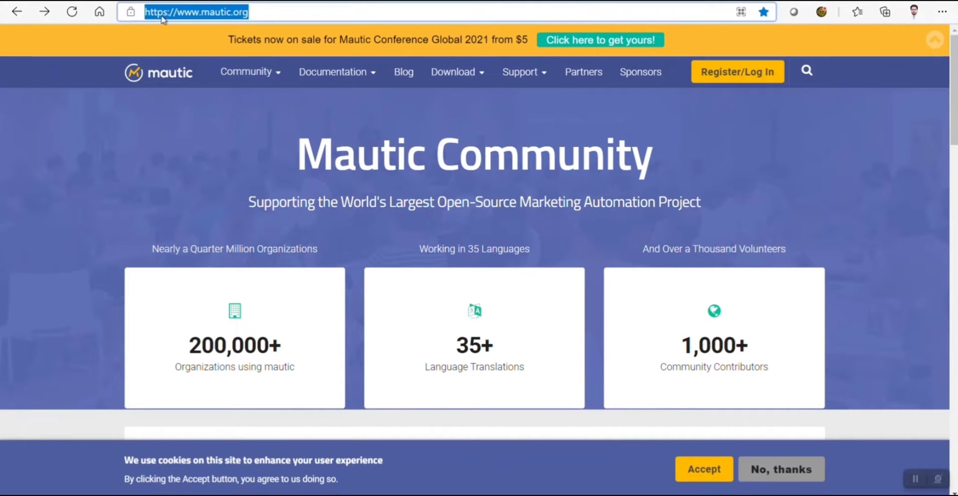
{"action": "left_click", "coordinate": [271, 11]}
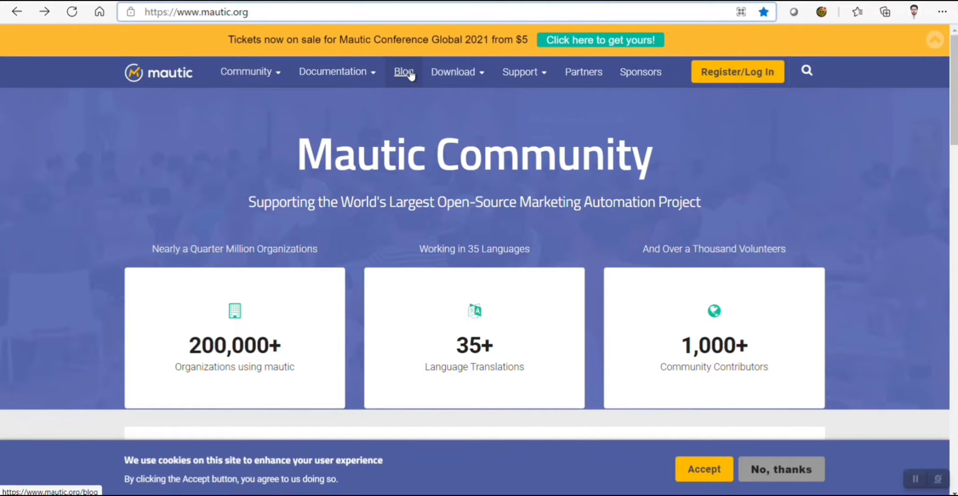
{"action": "mouse_move", "coordinate": [460, 69]}
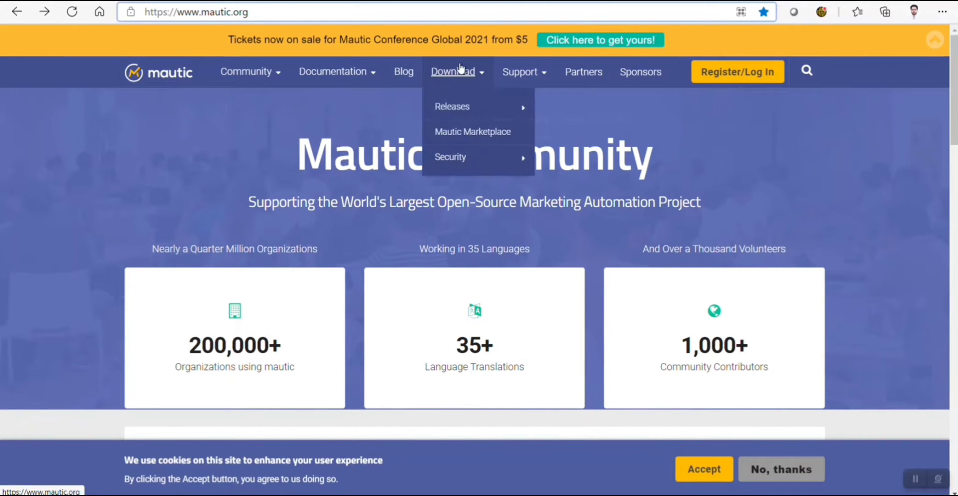
{"action": "mouse_move", "coordinate": [465, 105]}
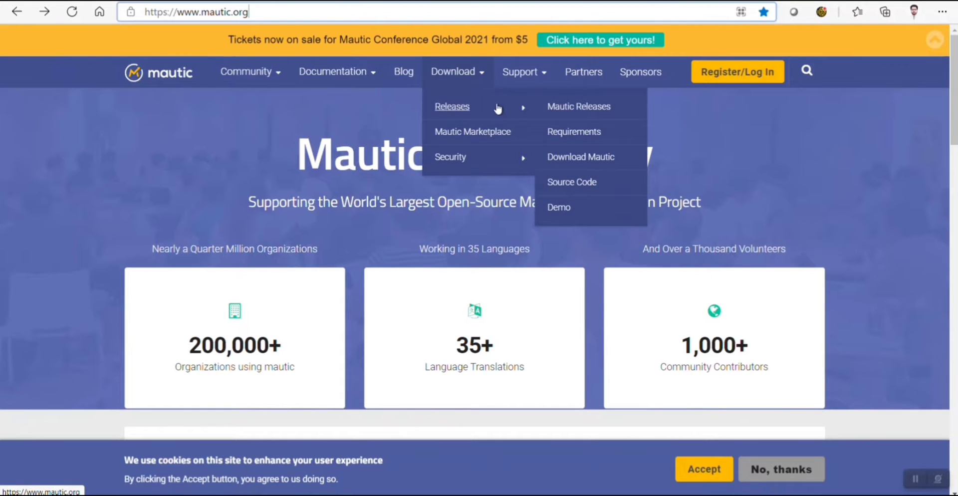
Step: Open the Download Mautic page, accept cookies, and choose Yes for Community news
{"action": "left_click", "coordinate": [573, 159]}
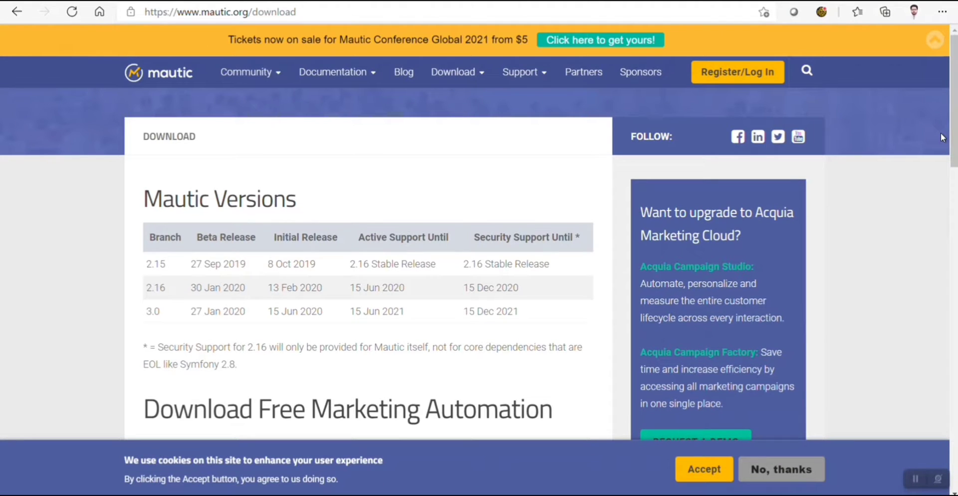
{"action": "scroll", "coordinate": [478, 247], "scroll_direction": "down", "scroll_amount": 6}
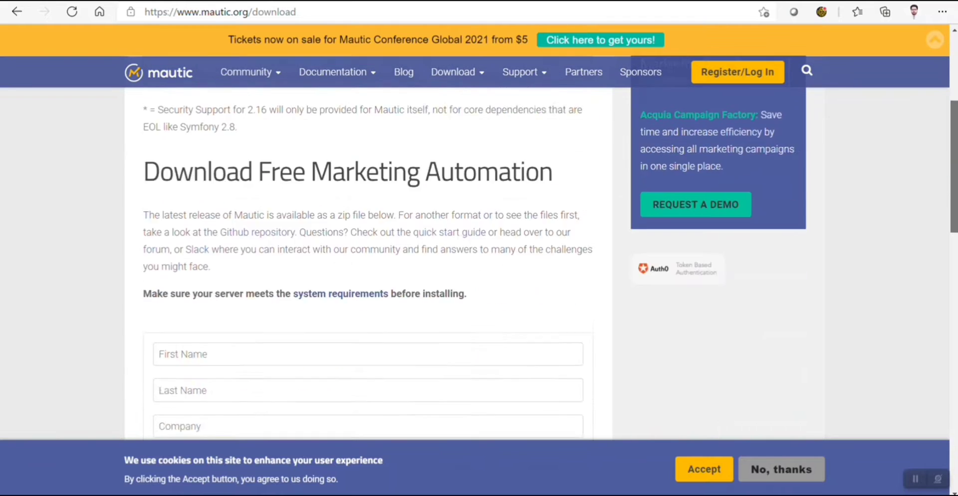
{"action": "scroll", "coordinate": [479, 247], "scroll_direction": "down", "scroll_amount": 1}
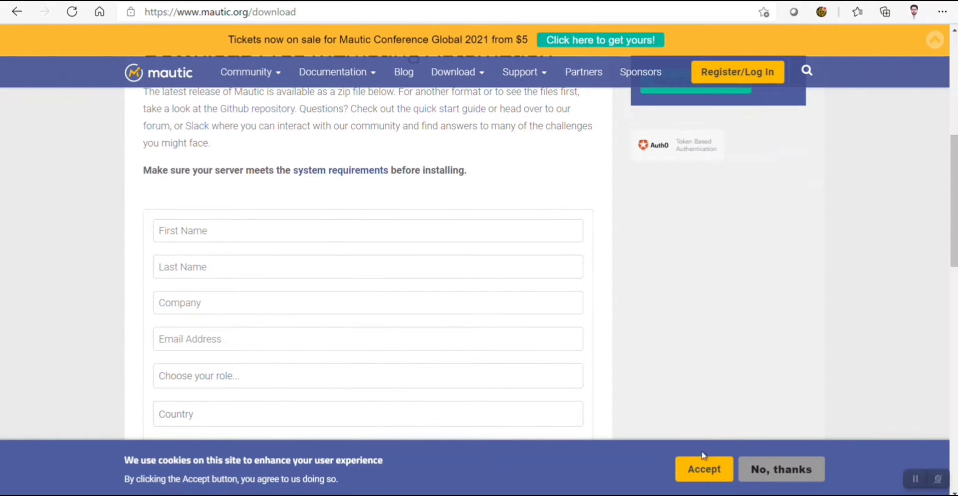
{"action": "left_click", "coordinate": [700, 470]}
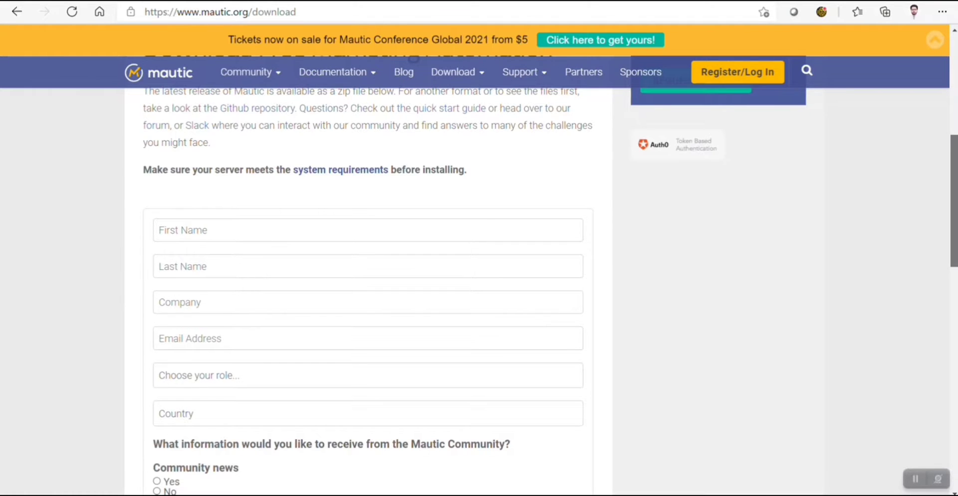
{"action": "scroll", "coordinate": [877, 205], "scroll_direction": "down", "scroll_amount": 2}
{"action": "scroll", "coordinate": [876, 205], "scroll_direction": "down", "scroll_amount": 4}
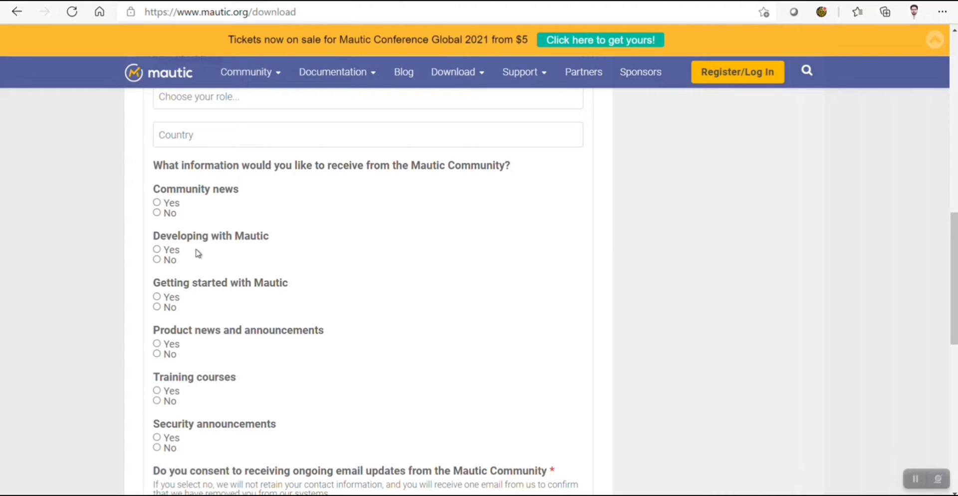
{"action": "left_click", "coordinate": [169, 203]}
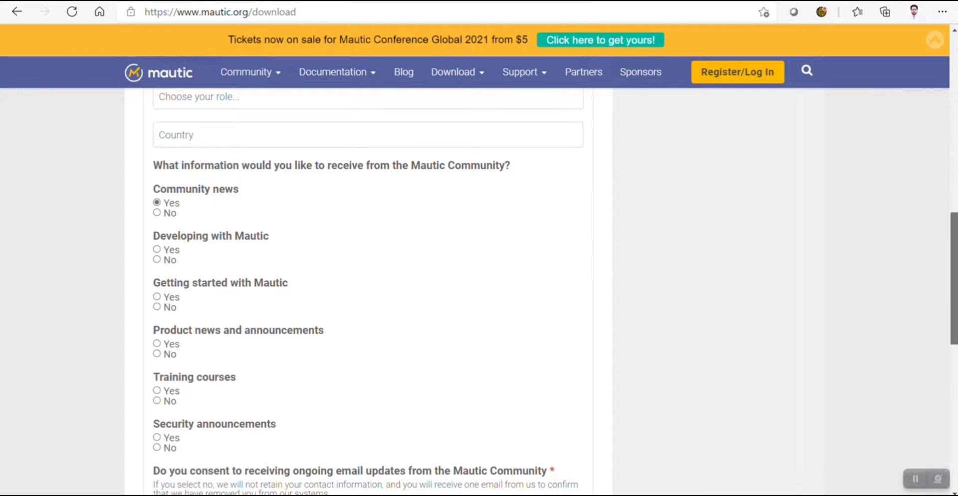
{"action": "scroll", "coordinate": [632, 359], "scroll_direction": "down", "scroll_amount": 3}
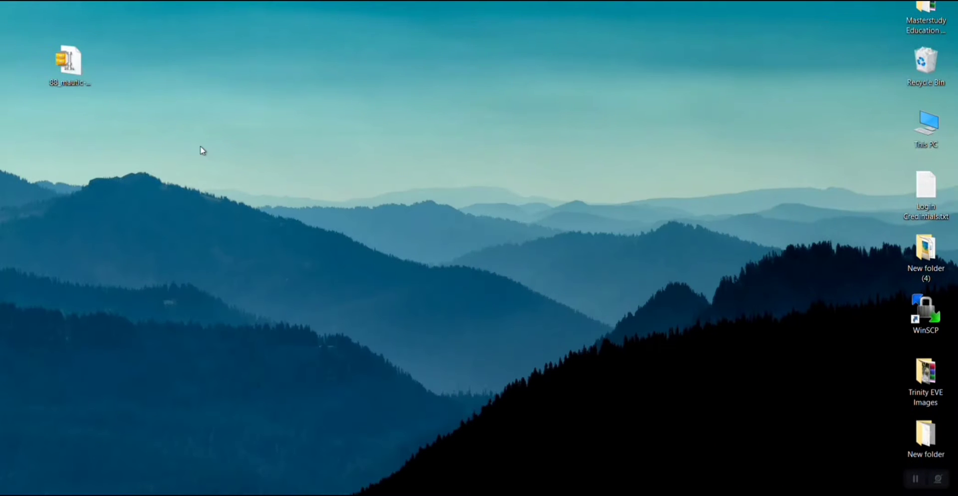
Step: Check that 88_mautic-3.3.2.zip is on the desktop, then return to the download page
{"action": "left_click", "coordinate": [71, 75]}
{"action": "left_click", "coordinate": [241, 90]}
{"action": "left_click", "coordinate": [242, 468]}
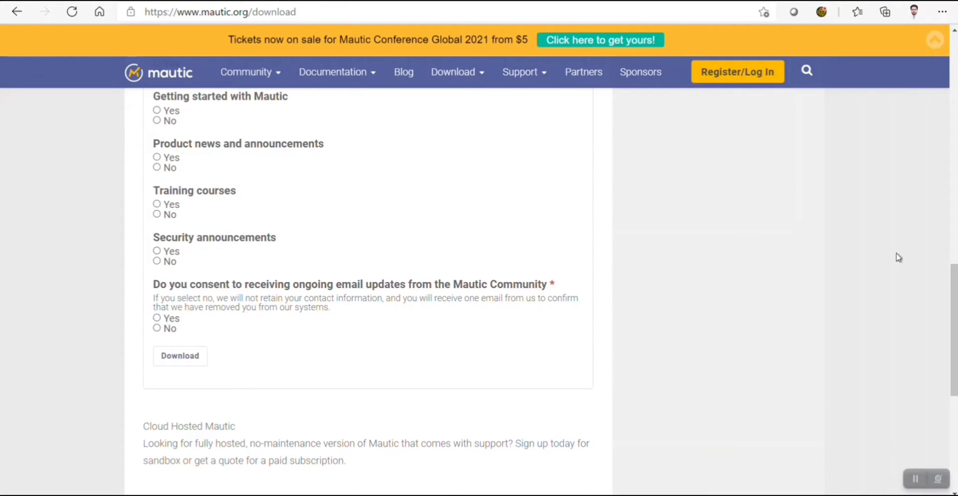
Step: Create the subdomain 'mail', giving mail.bytesontech.com with folder public_html/mail
{"action": "left_click_drag", "start_coordinate": [953, 270], "coordinate": [950, 70]}
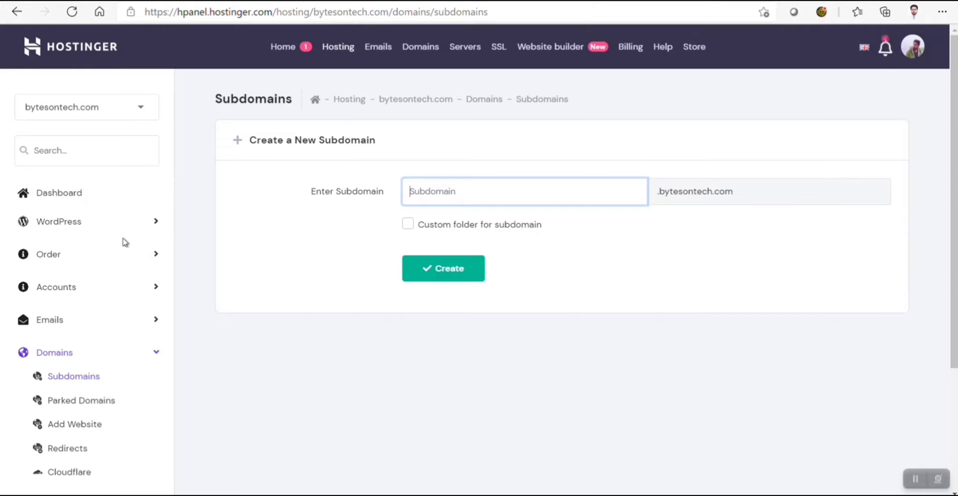
{"action": "left_click", "coordinate": [83, 379]}
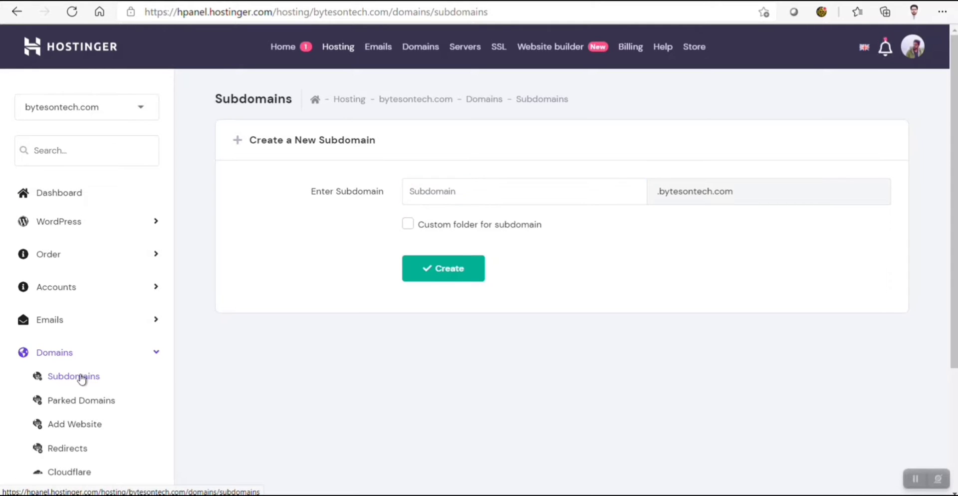
{"action": "left_click", "coordinate": [428, 191]}
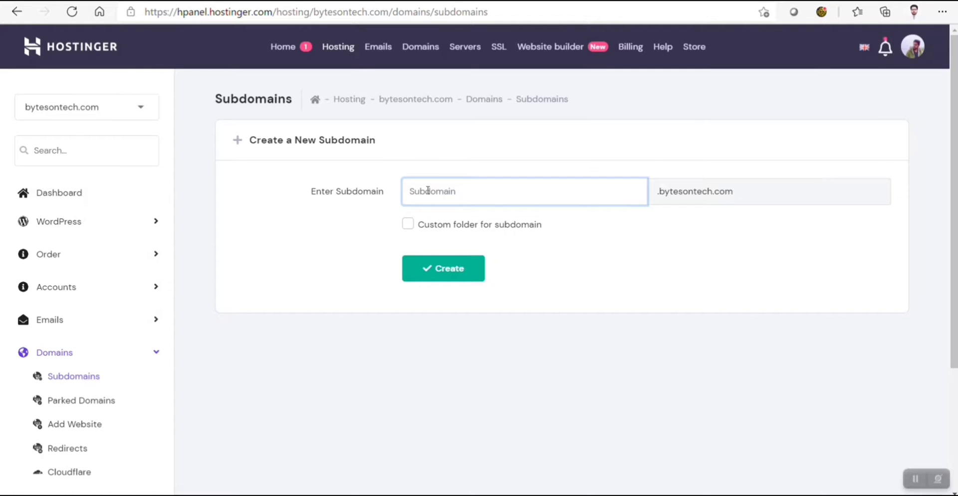
{"action": "type", "text": "mail"}
{"action": "mouse_move", "coordinate": [480, 237]}
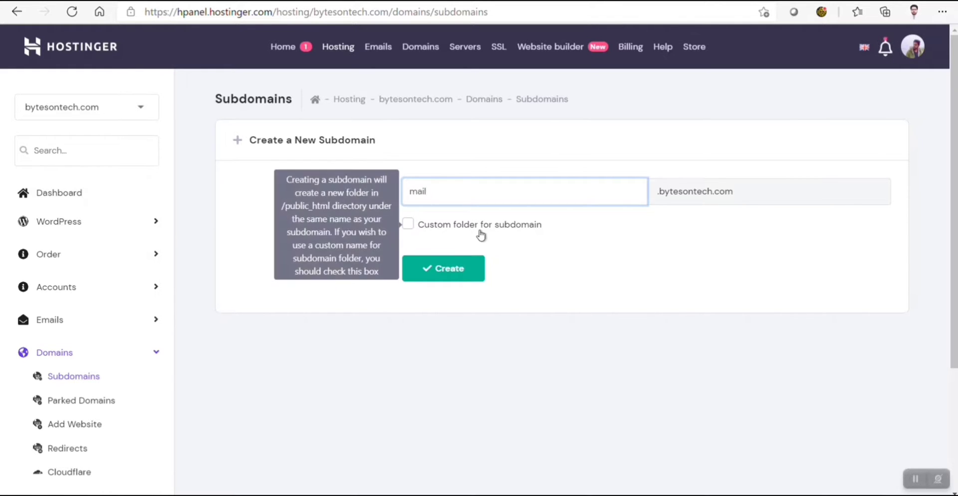
{"action": "left_click", "coordinate": [468, 279]}
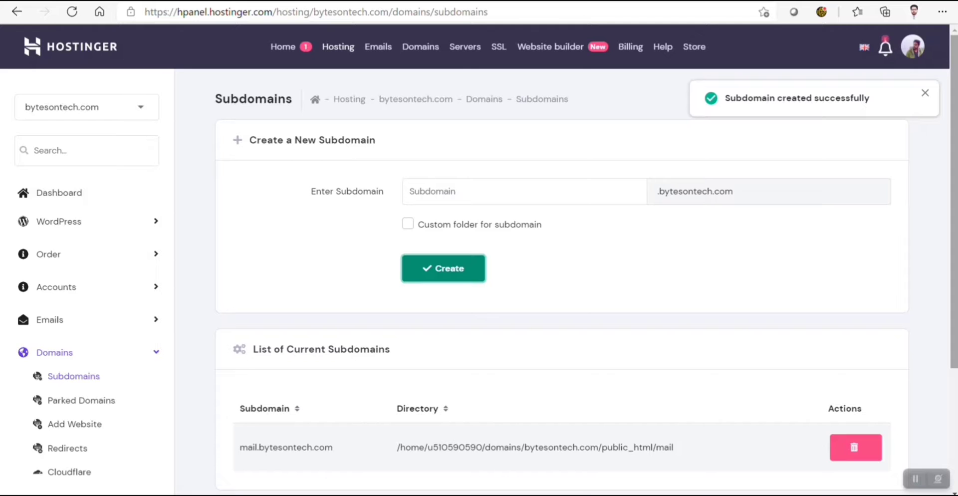
{"action": "scroll", "coordinate": [953, 249], "scroll_direction": "down", "scroll_amount": 2}
{"action": "scroll", "coordinate": [935, 176], "scroll_direction": "up", "scroll_amount": 2}
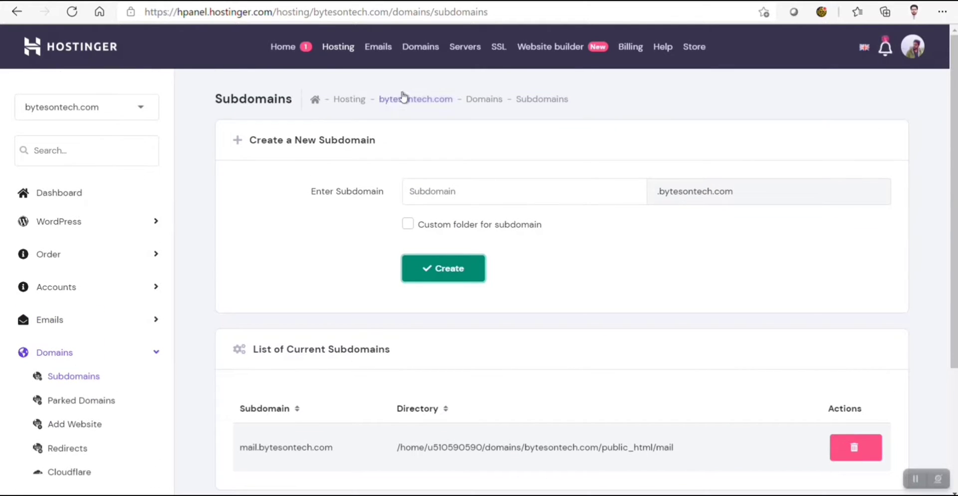
Step: Install a Lifetime SSL certificate for mail.bytesontech.com and close the success dialog
{"action": "left_click", "coordinate": [498, 49]}
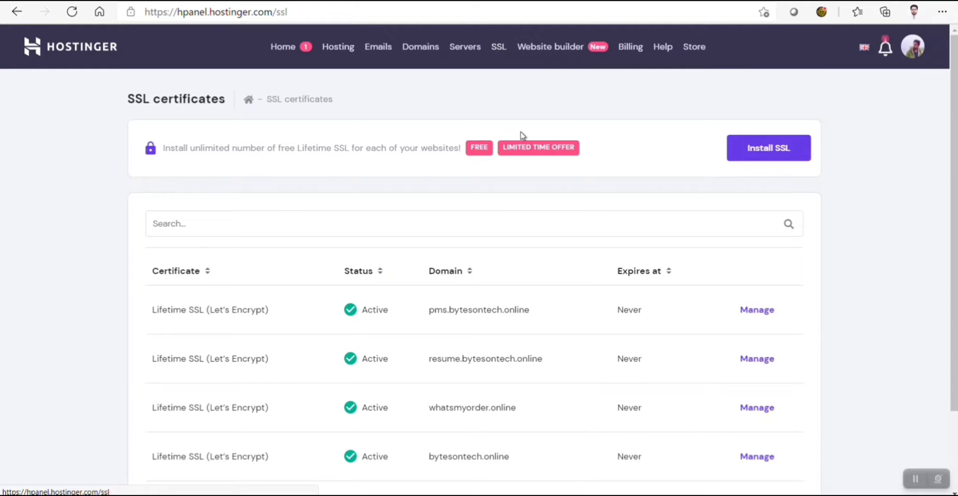
{"action": "left_click", "coordinate": [759, 152]}
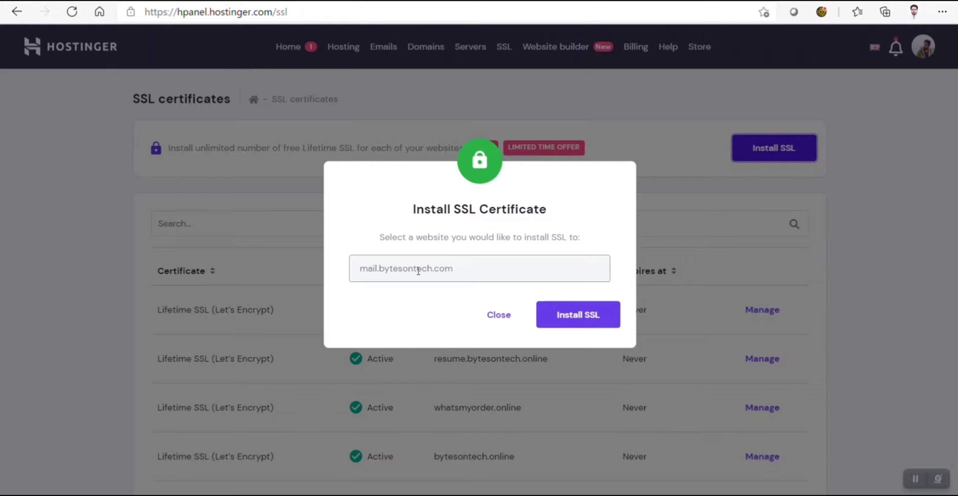
{"action": "left_click", "coordinate": [591, 326]}
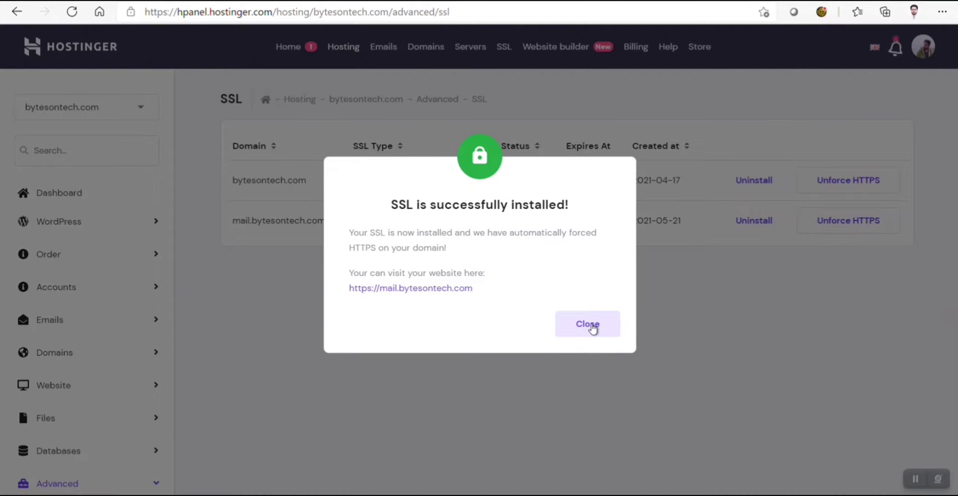
{"action": "left_click", "coordinate": [591, 326]}
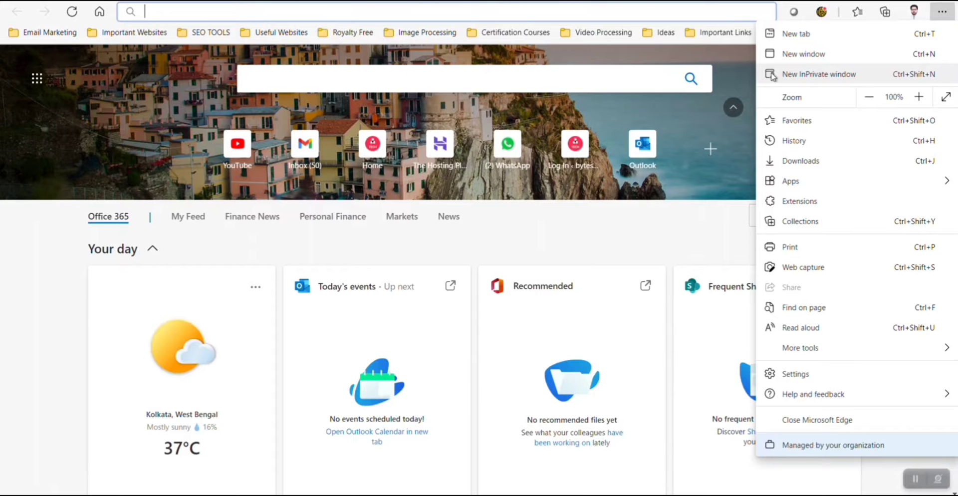
Step: Load mail.bytesontech.com in an InPrivate window, then switch back to hPanel
{"action": "left_click", "coordinate": [773, 72]}
{"action": "type", "text": "mai"}
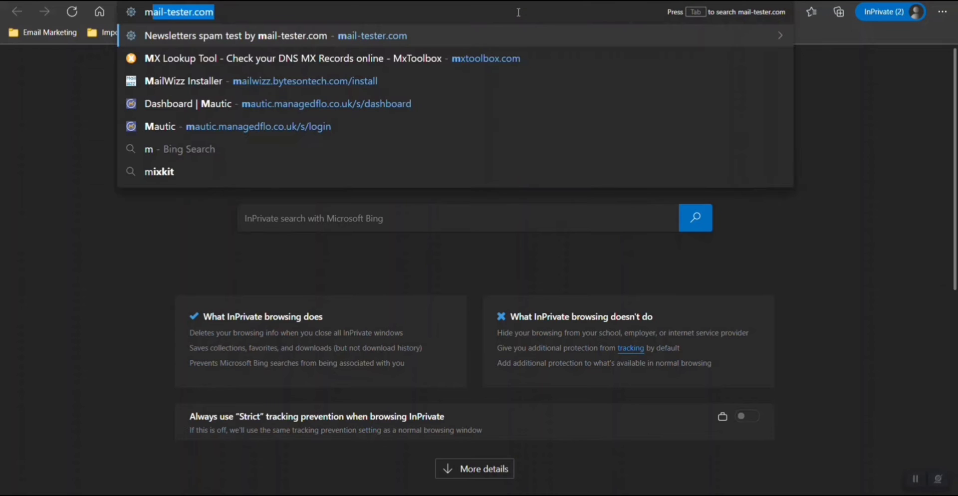
{"action": "type", "text": "l"}
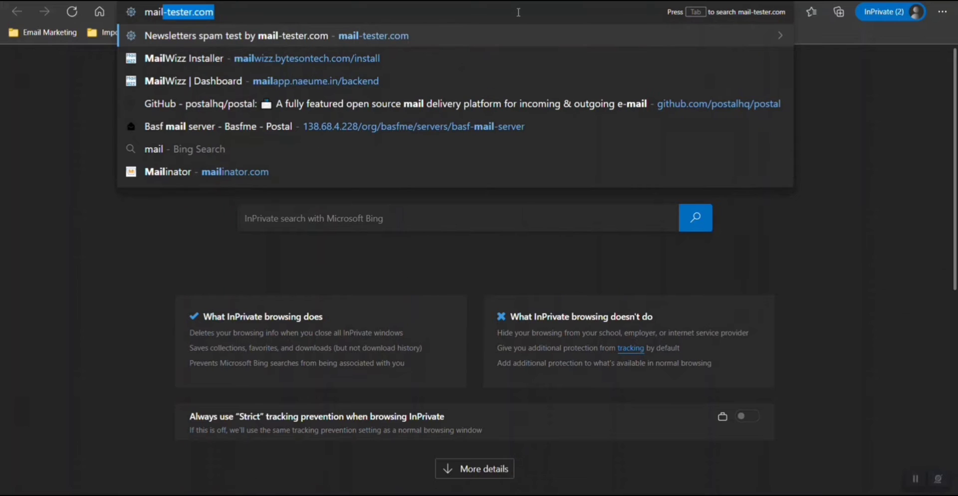
{"action": "type", "text": "."}
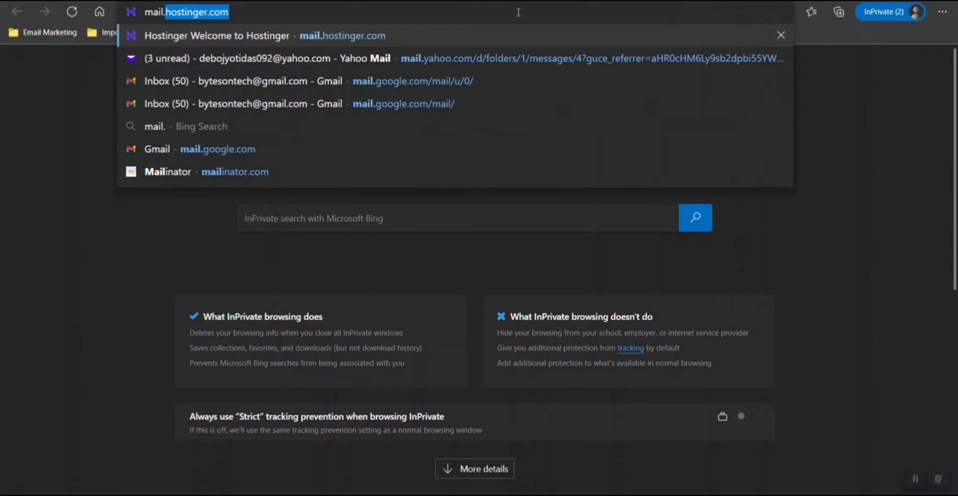
{"action": "type", "text": "by"}
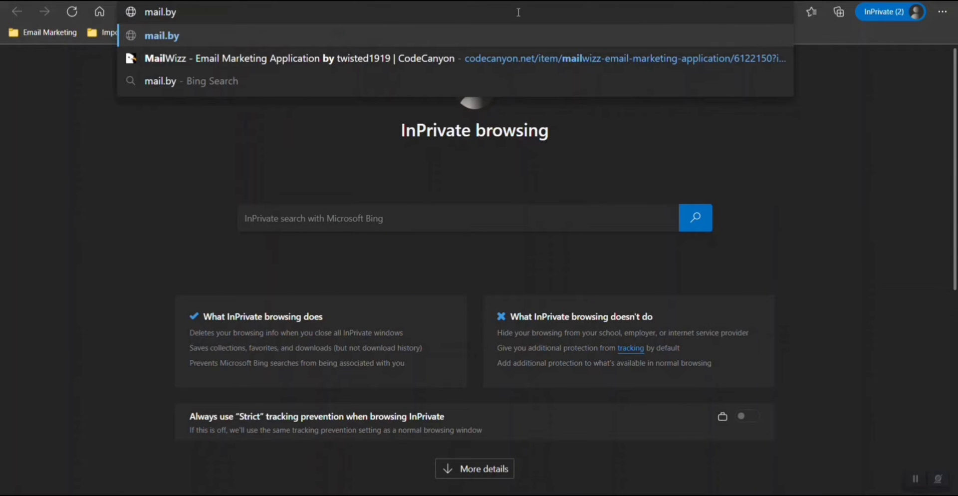
{"action": "type", "text": "teso"}
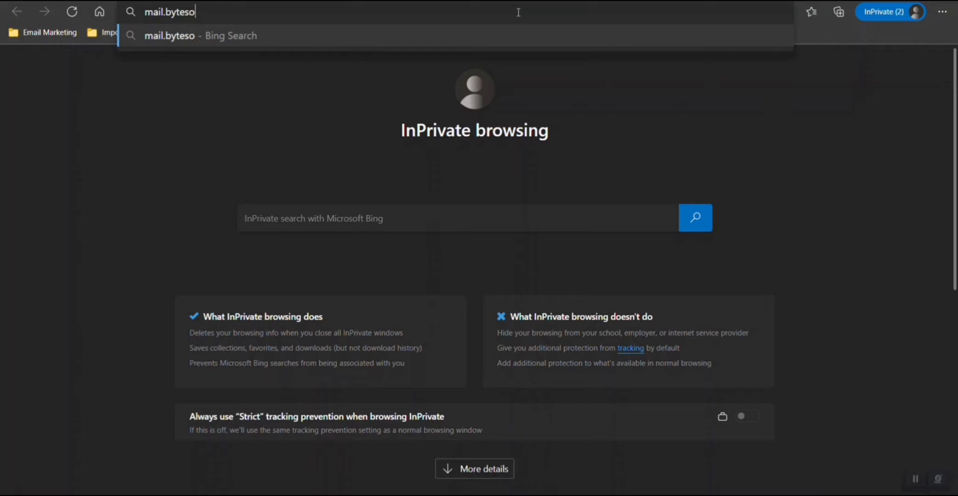
{"action": "type", "text": "ntec"}
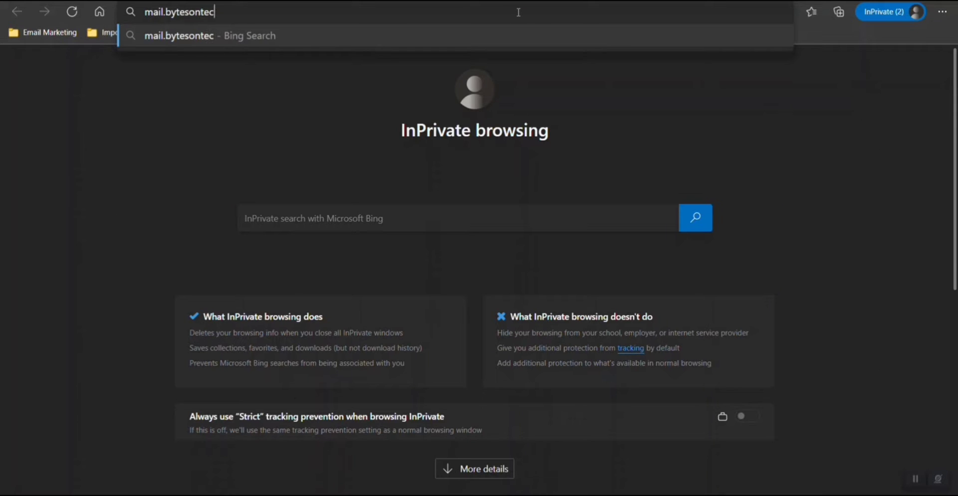
{"action": "type", "text": "h.com"}
{"action": "key", "text": "Return"}
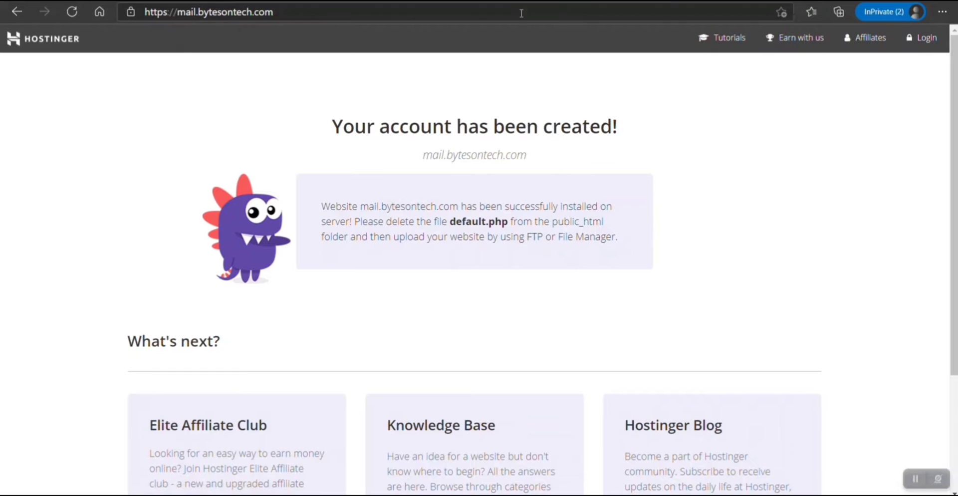
{"action": "key", "text": "alt+Tab"}
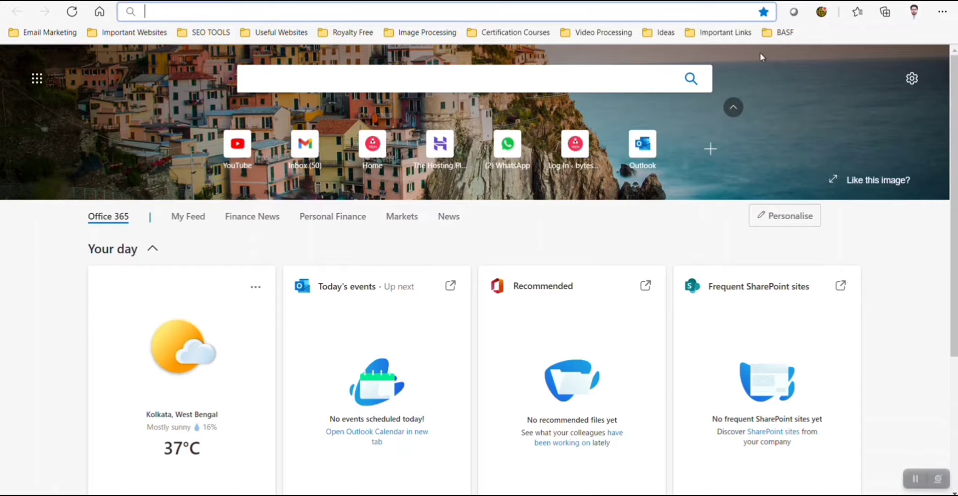
{"action": "key", "text": "alt+Tab"}
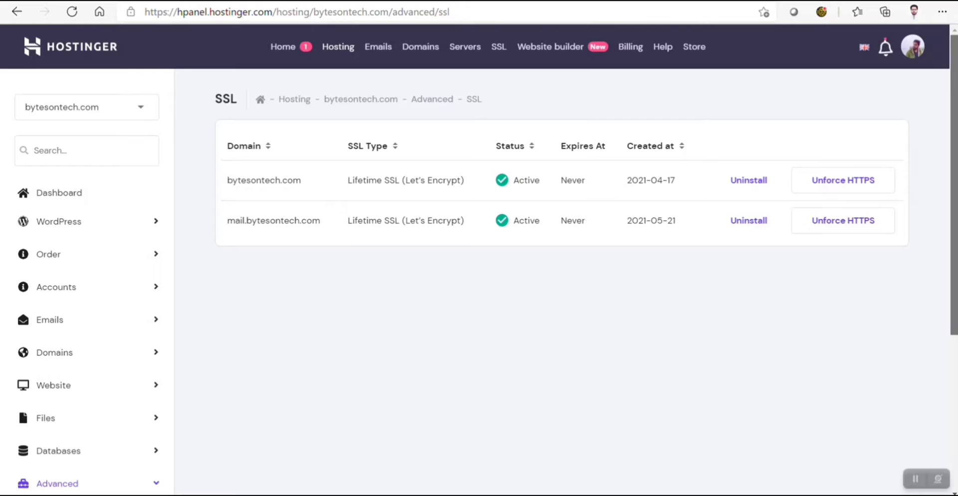
Step: Open the MySQL Databases page from the Databases section of the sidebar
{"action": "scroll", "coordinate": [478, 270], "scroll_direction": "down", "scroll_amount": 3}
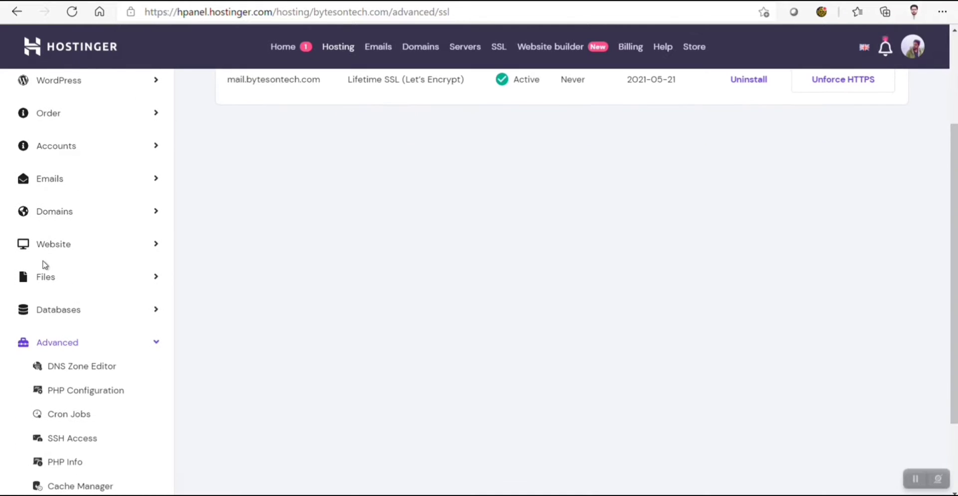
{"action": "left_click", "coordinate": [49, 312]}
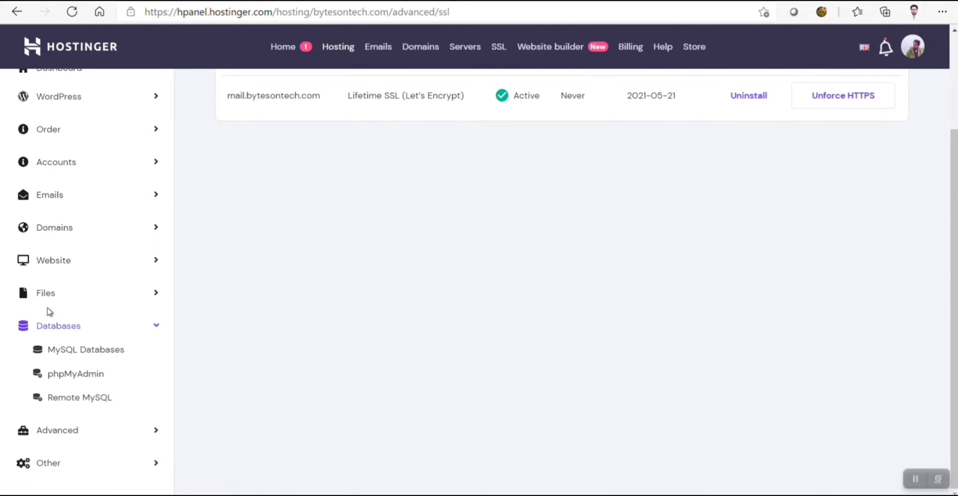
{"action": "left_click", "coordinate": [75, 351]}
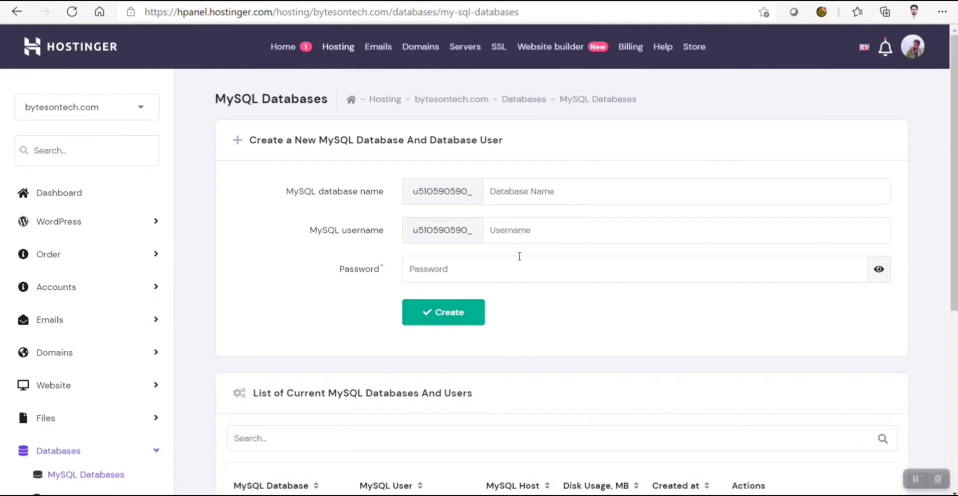
Step: Enter mailserver as the new MySQL database name
{"action": "left_click", "coordinate": [536, 201]}
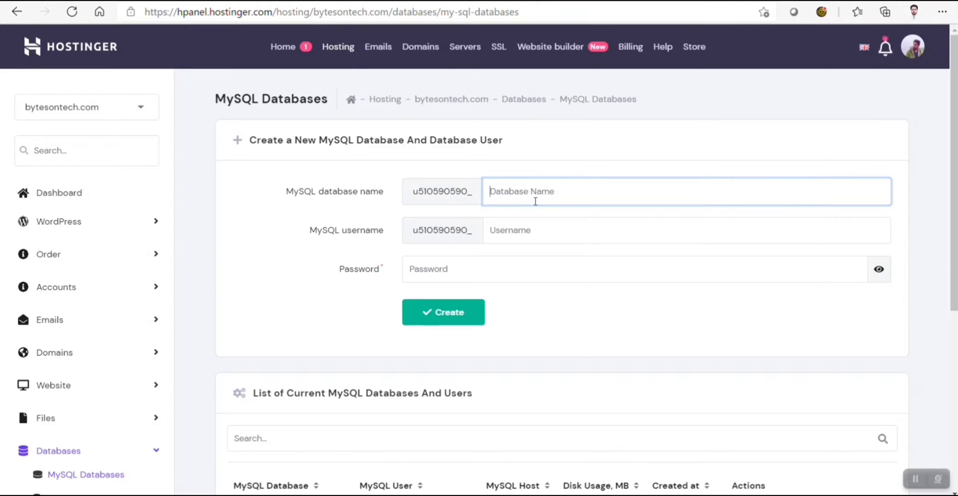
{"action": "type", "text": "bd"}
{"action": "type", "text": "tmailserver"}
{"action": "left_click_drag", "start_coordinate": [505, 191], "coordinate": [443, 207]}
{"action": "key", "text": "BackSpace"}
{"action": "left_click", "coordinate": [496, 233]}
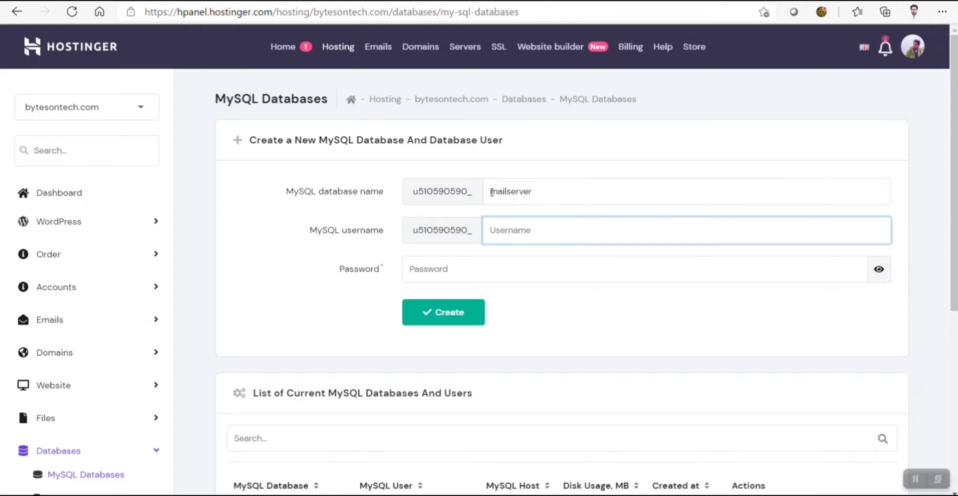
Step: Copy mailserver into the username field, enter a password, and create the database
{"action": "left_click_drag", "start_coordinate": [491, 192], "coordinate": [566, 194]}
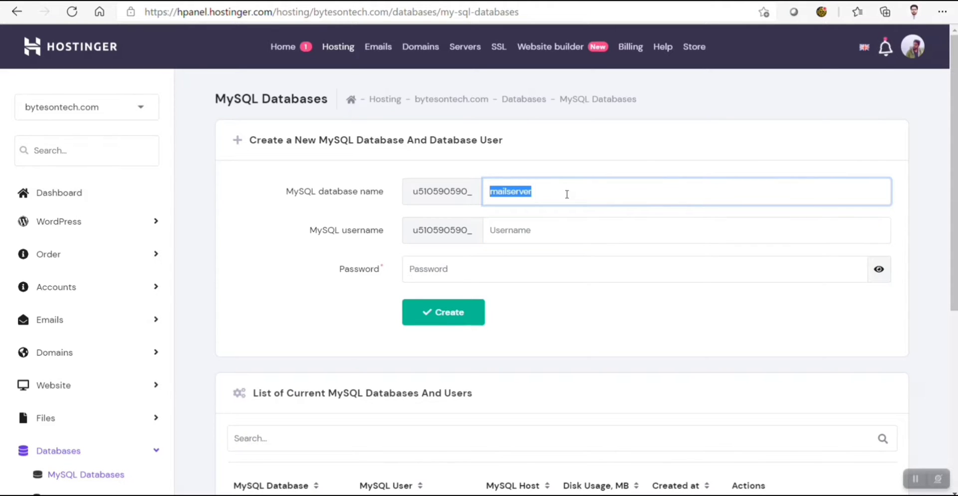
{"action": "key", "text": "ctrl+c"}
{"action": "left_click", "coordinate": [505, 238]}
{"action": "key", "text": "ctrl+v"}
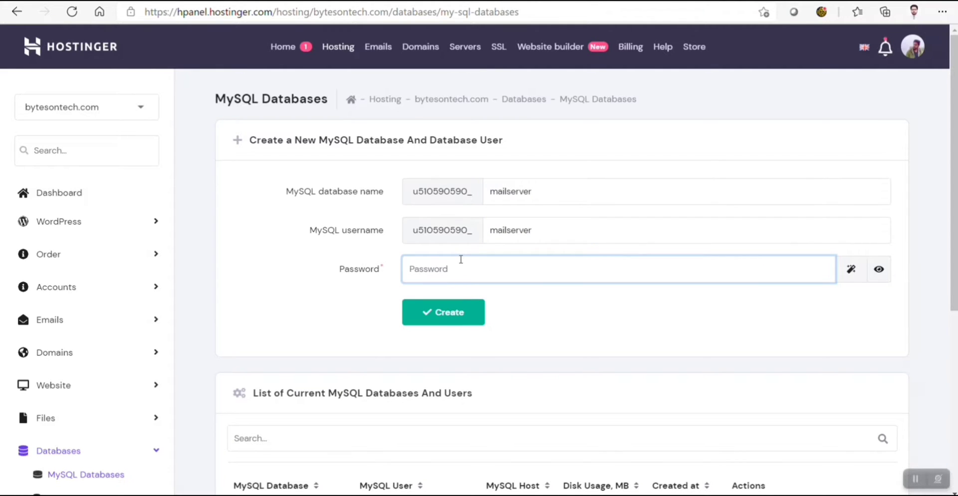
{"action": "type", "text": "•••••••••"}
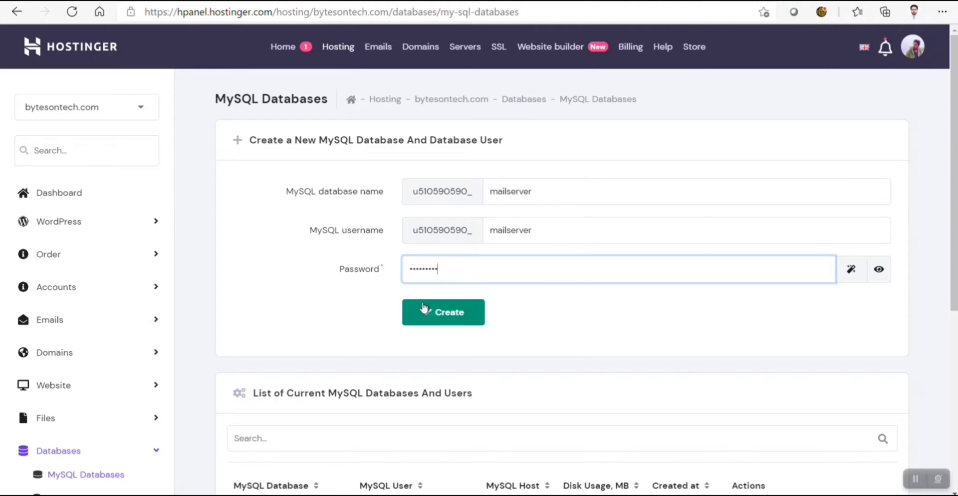
{"action": "left_click", "coordinate": [424, 303]}
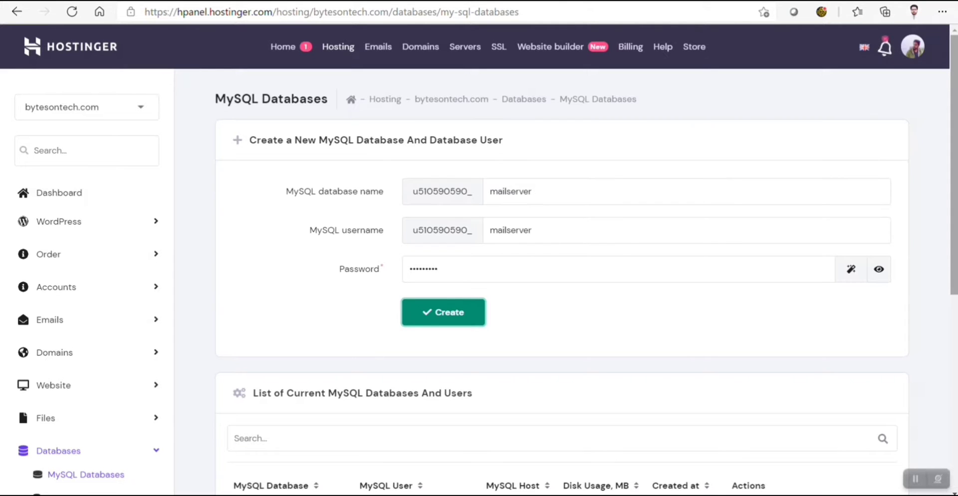
Step: Copy the database name u510590590_mailserver and expand the Files section
{"action": "scroll", "coordinate": [479, 265], "scroll_direction": "down", "scroll_amount": 1}
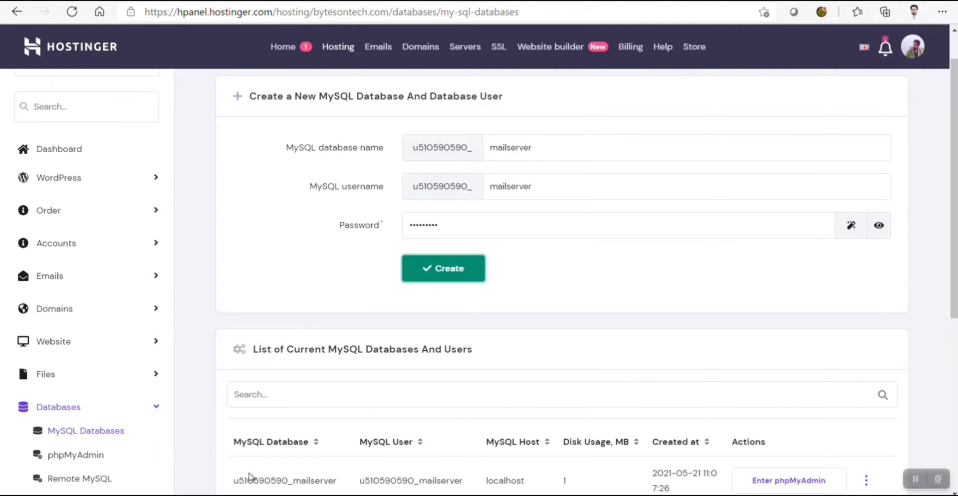
{"action": "left_click_drag", "start_coordinate": [233, 480], "coordinate": [339, 483]}
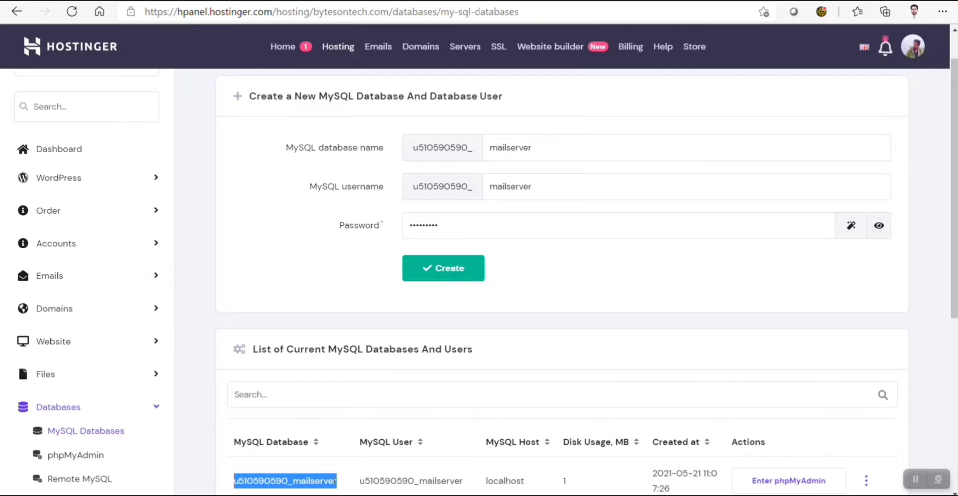
{"action": "right_click", "coordinate": [324, 481]}
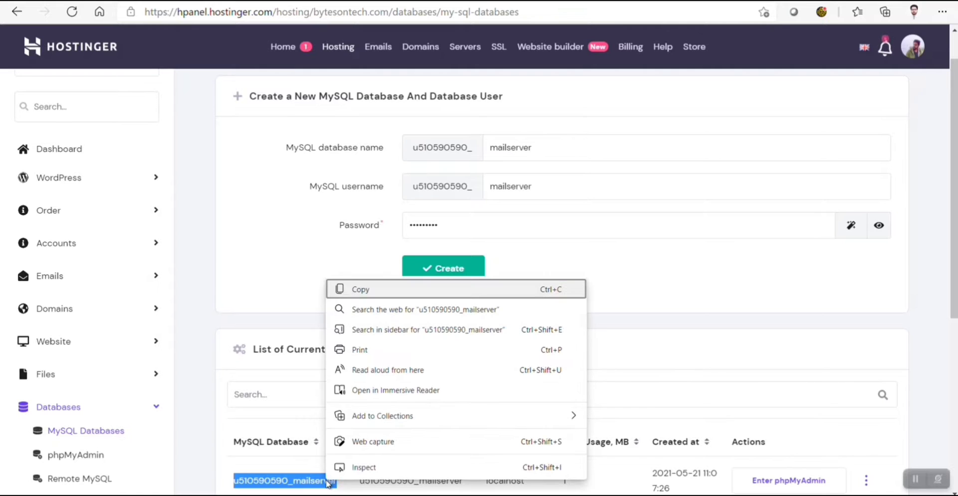
{"action": "left_click", "coordinate": [379, 296]}
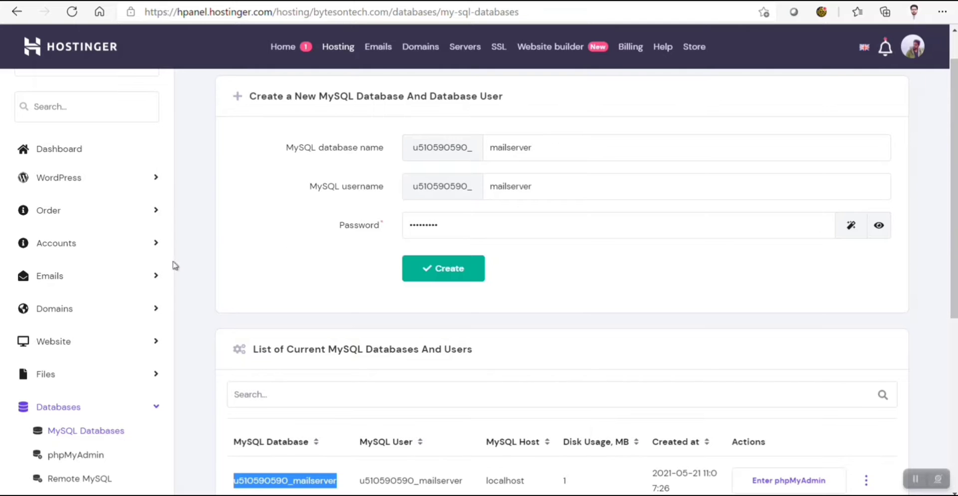
{"action": "left_click", "coordinate": [73, 378]}
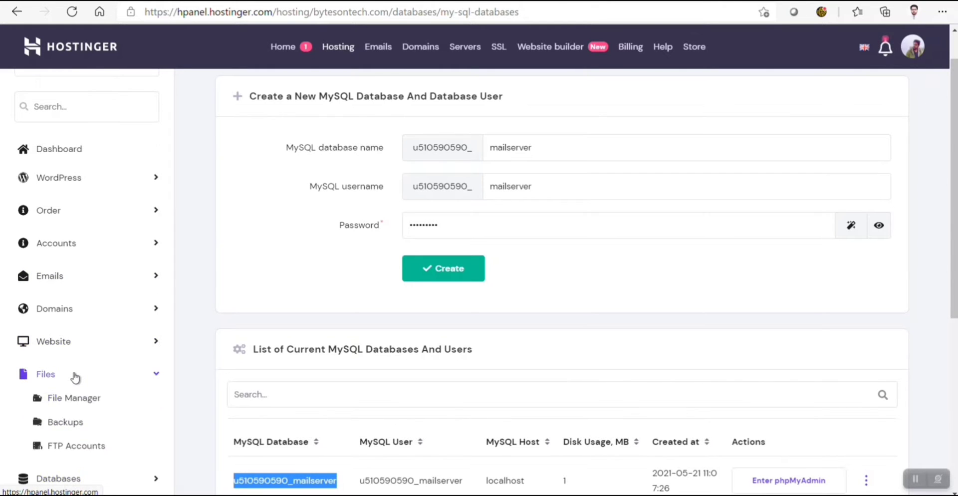
Step: Open public_html/mail in File Manager and delete its .htaccess and default.php files
{"action": "left_click", "coordinate": [75, 399]}
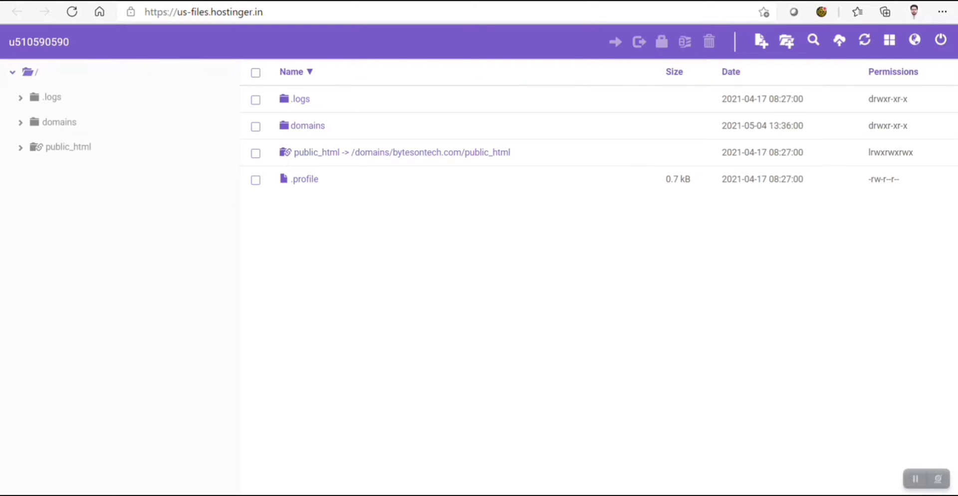
{"action": "double_click", "coordinate": [408, 154]}
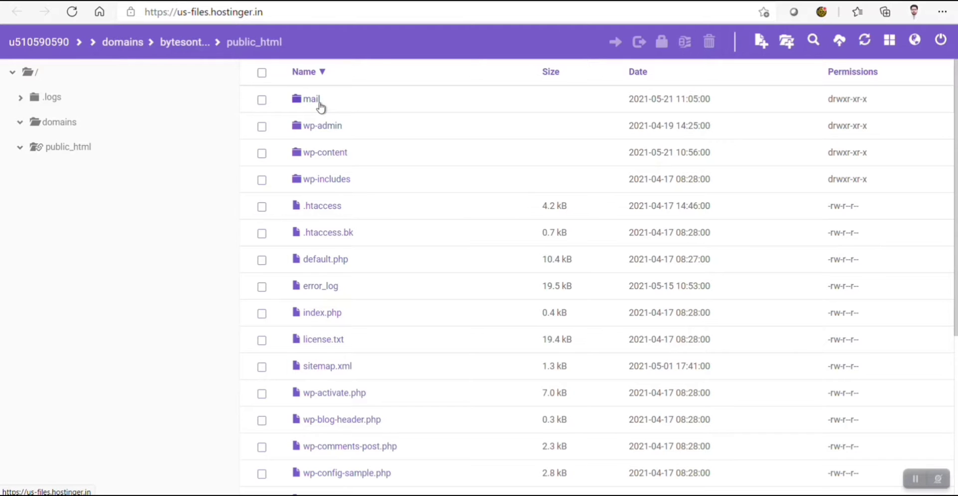
{"action": "left_click", "coordinate": [320, 107]}
{"action": "double_click", "coordinate": [321, 106]}
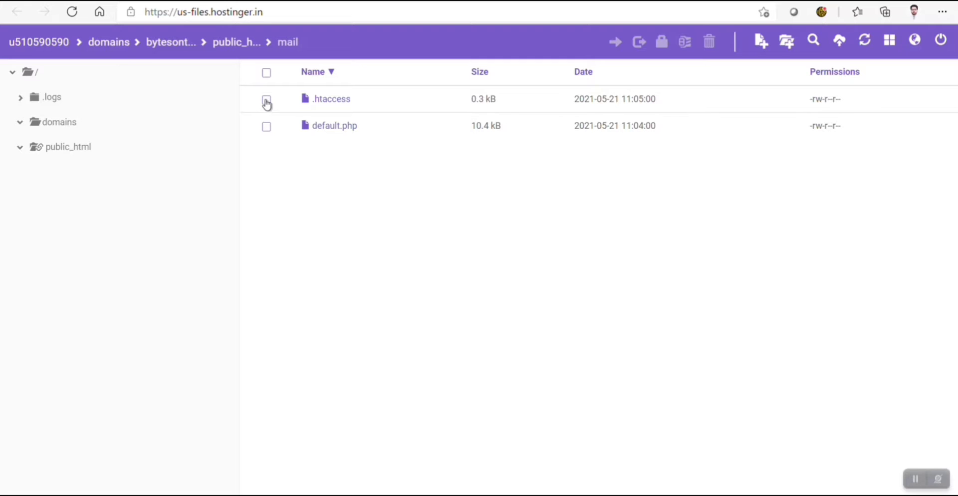
{"action": "left_click", "coordinate": [267, 102]}
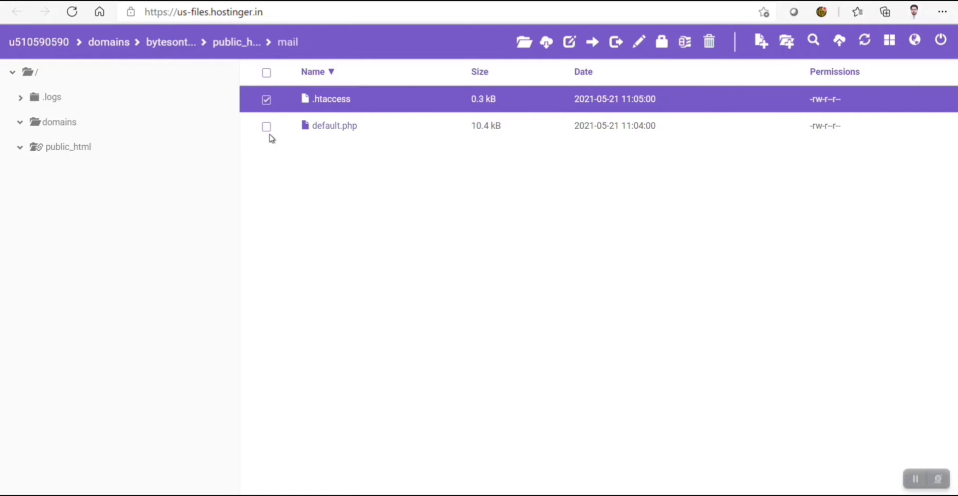
{"action": "left_click", "coordinate": [267, 127]}
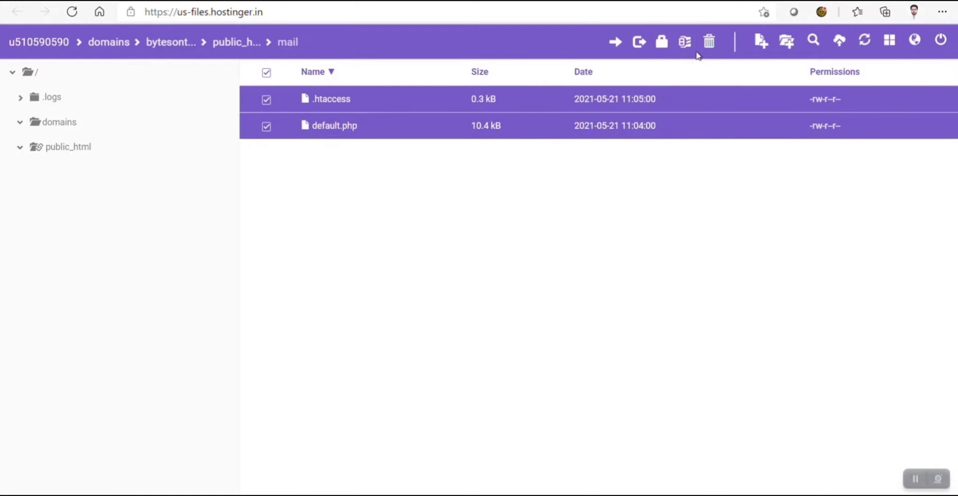
{"action": "left_click", "coordinate": [709, 44]}
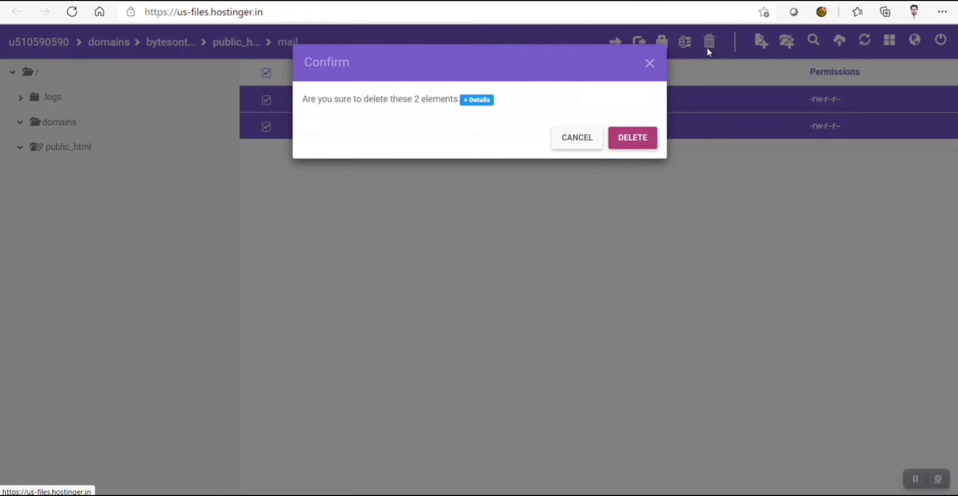
{"action": "left_click", "coordinate": [624, 137]}
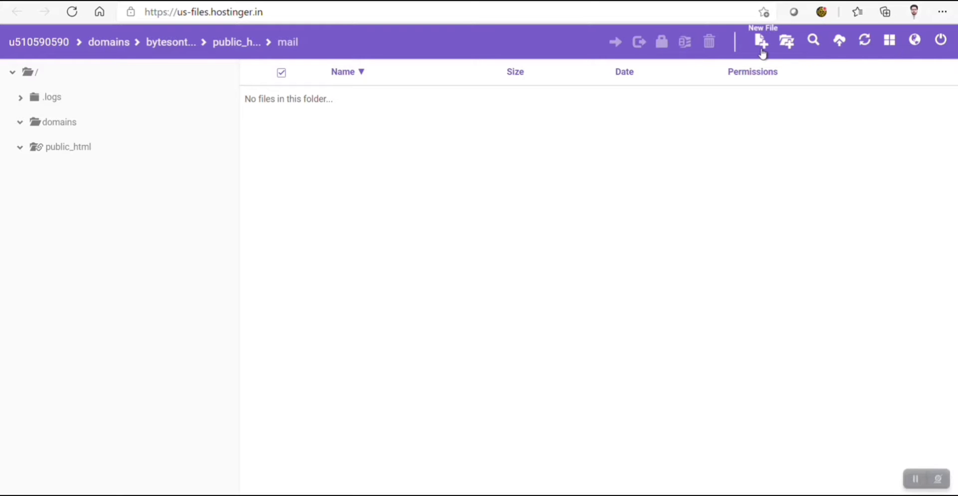
Step: Upload 88_mautic-332.zip from the Desktop into the mail folder and select it
{"action": "left_click", "coordinate": [838, 44]}
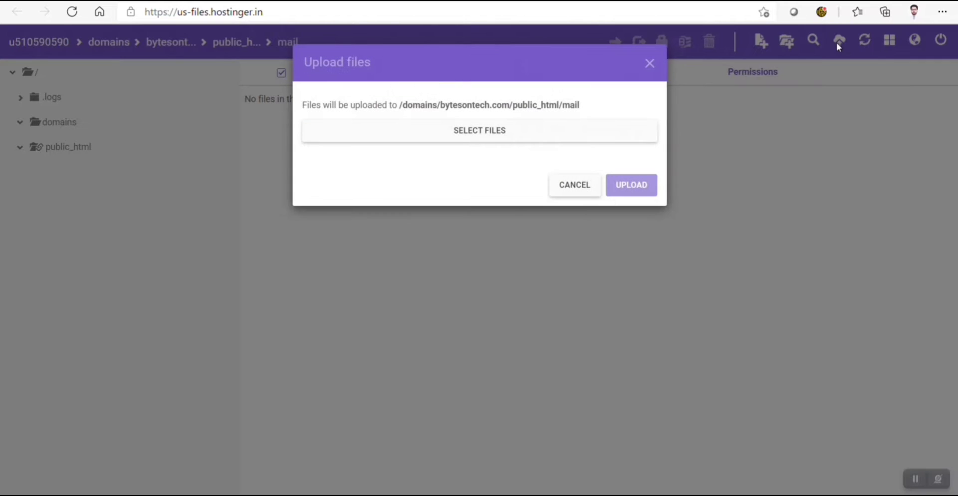
{"action": "left_click", "coordinate": [449, 132]}
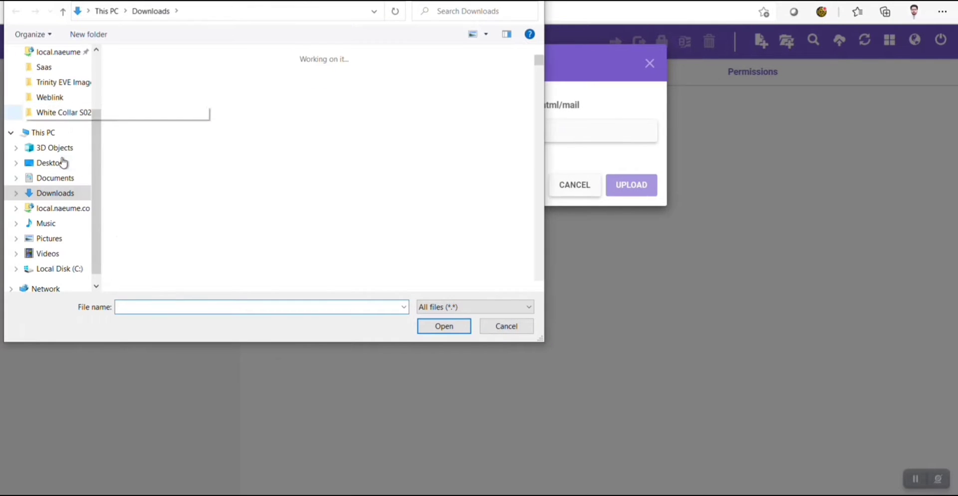
{"action": "left_click", "coordinate": [64, 163]}
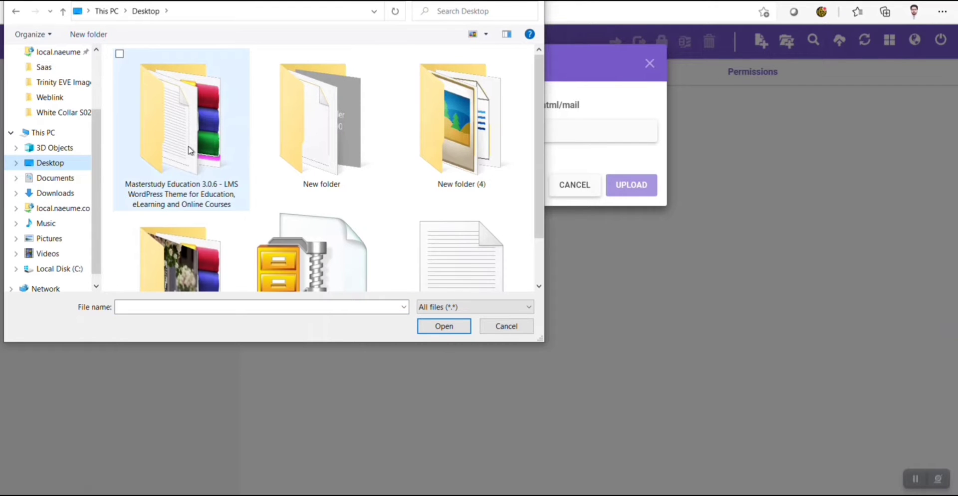
{"action": "scroll", "coordinate": [538, 107], "scroll_direction": "down", "scroll_amount": 2}
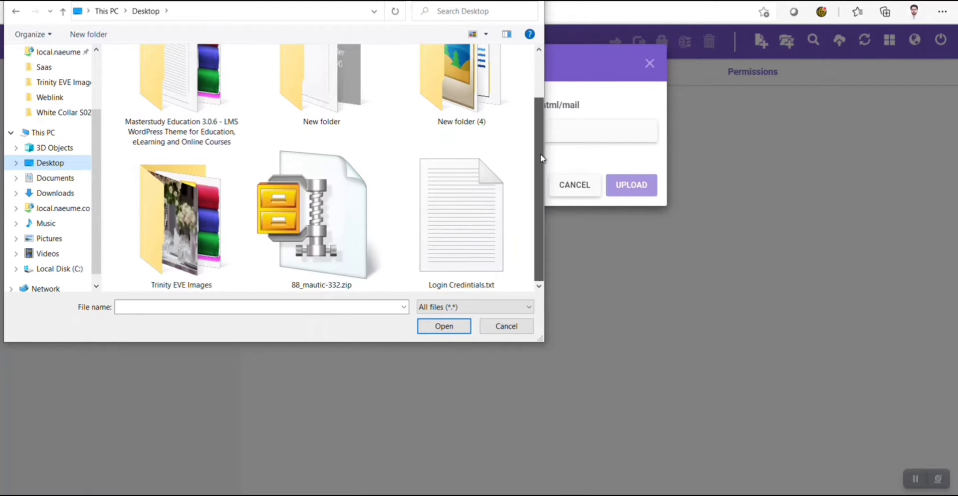
{"action": "double_click", "coordinate": [331, 248]}
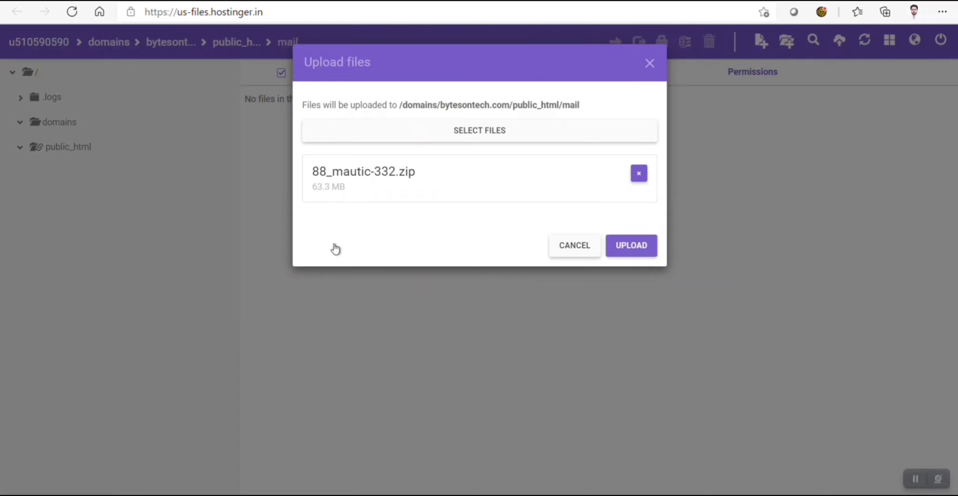
{"action": "left_click", "coordinate": [643, 247]}
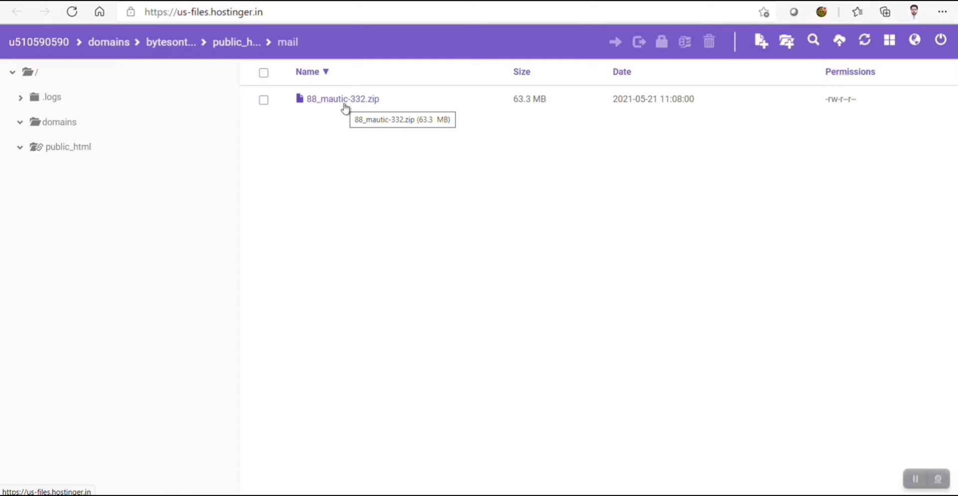
{"action": "left_click", "coordinate": [323, 104]}
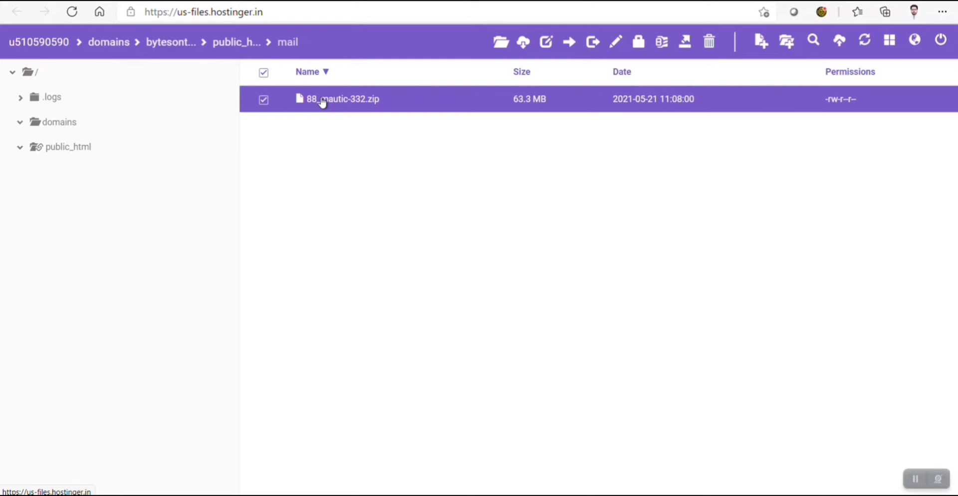
Step: Extract 88_mautic-332.zip with destination '.' so its contents land directly in mail
{"action": "right_click", "coordinate": [322, 104]}
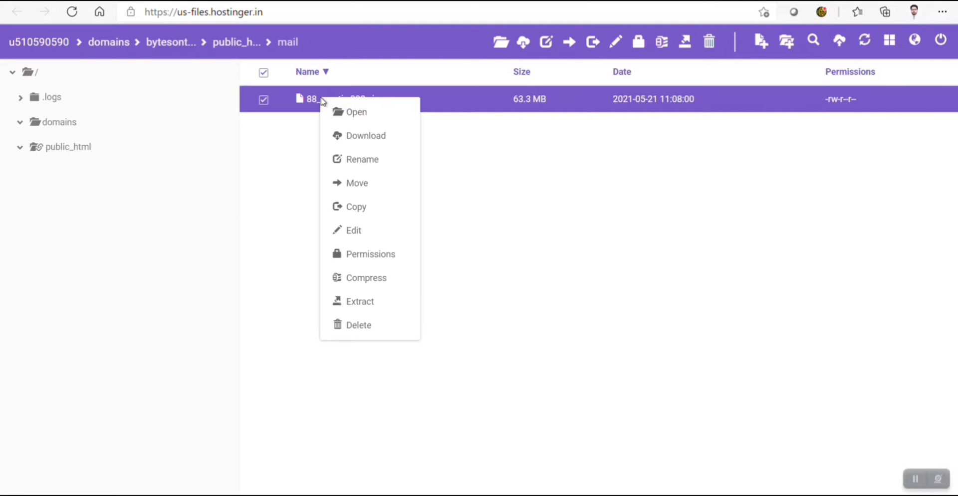
{"action": "left_click", "coordinate": [378, 299]}
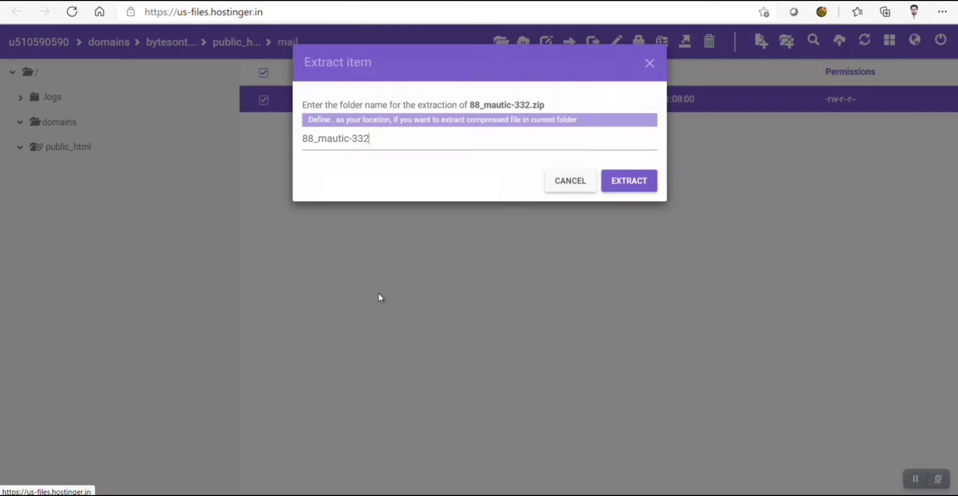
{"action": "key", "text": "ctrl+shift+Left"}
{"action": "key", "text": "ctrl+shift+Left"}
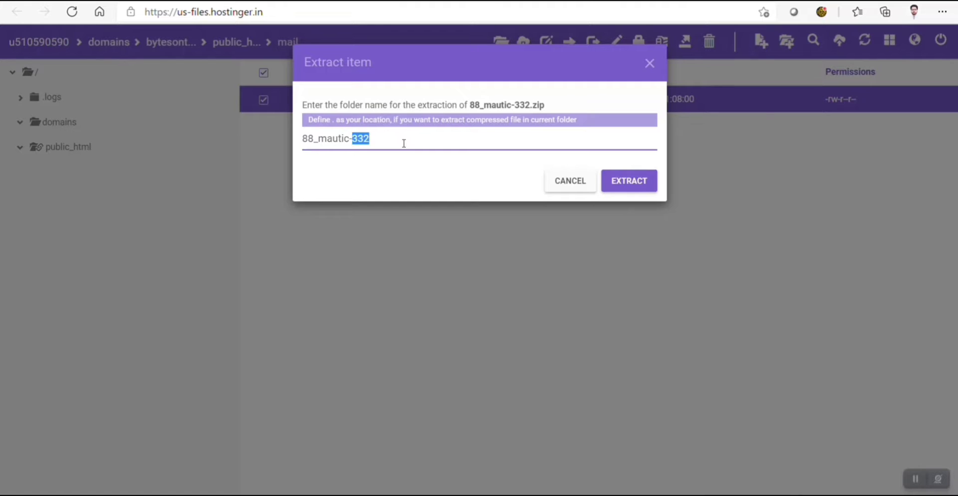
{"action": "type", "text": "."}
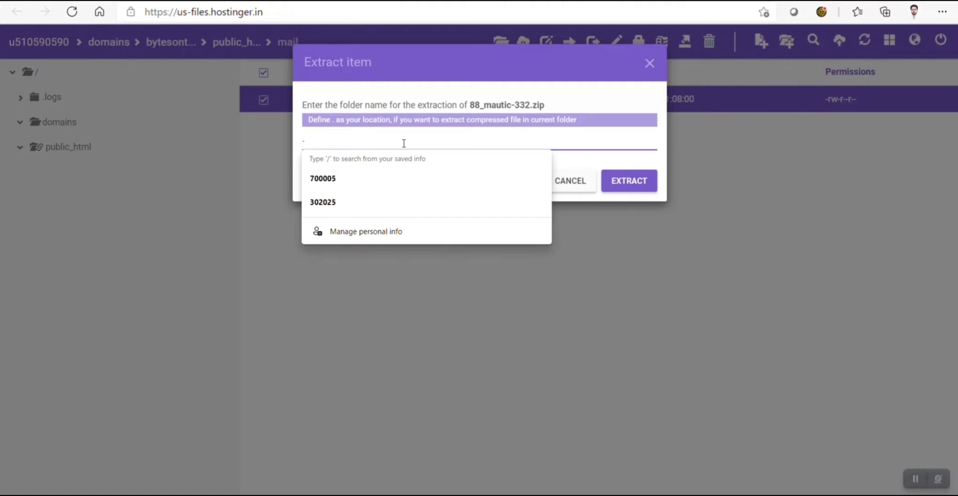
{"action": "left_click", "coordinate": [623, 183]}
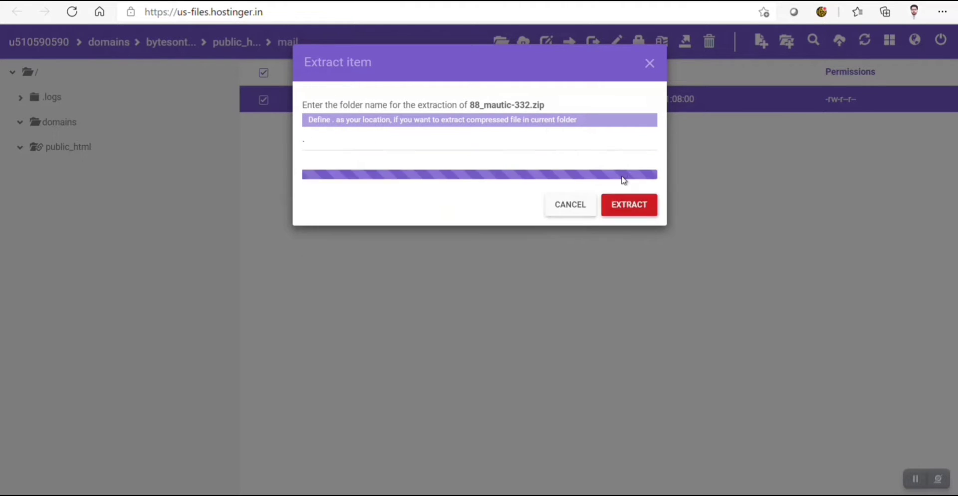
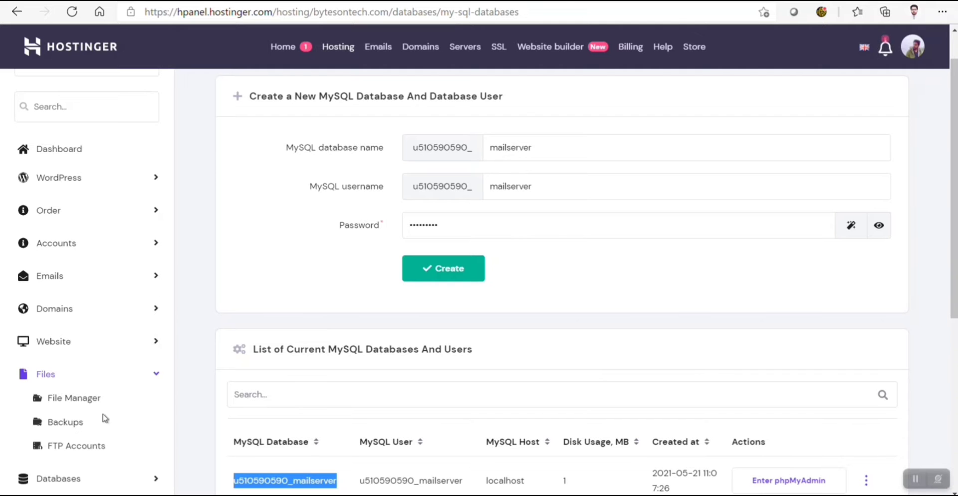
Step: Go to Emails > Email Accounts and open the bytesontech.com domain's account list
{"action": "scroll", "coordinate": [485, 278], "scroll_direction": "down", "scroll_amount": 1}
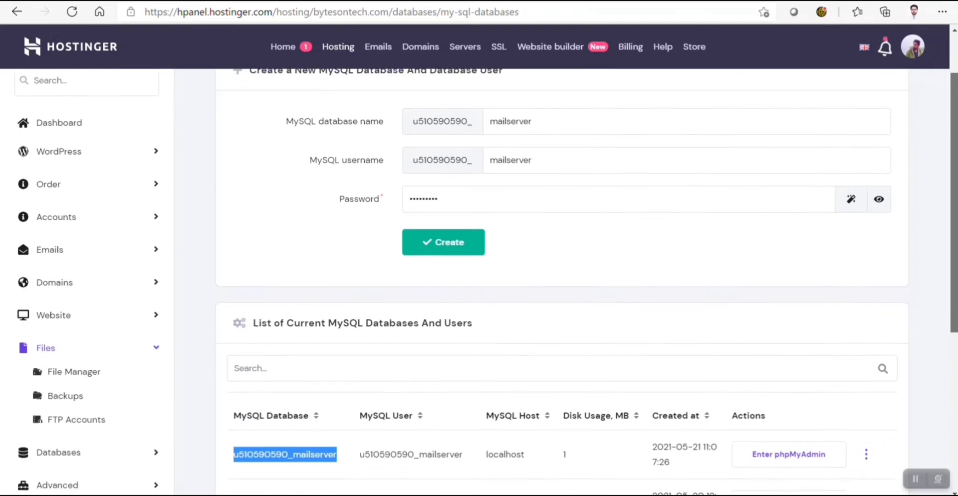
{"action": "scroll", "coordinate": [278, 263], "scroll_direction": "down", "scroll_amount": 1}
{"action": "scroll", "coordinate": [278, 264], "scroll_direction": "up", "scroll_amount": 1}
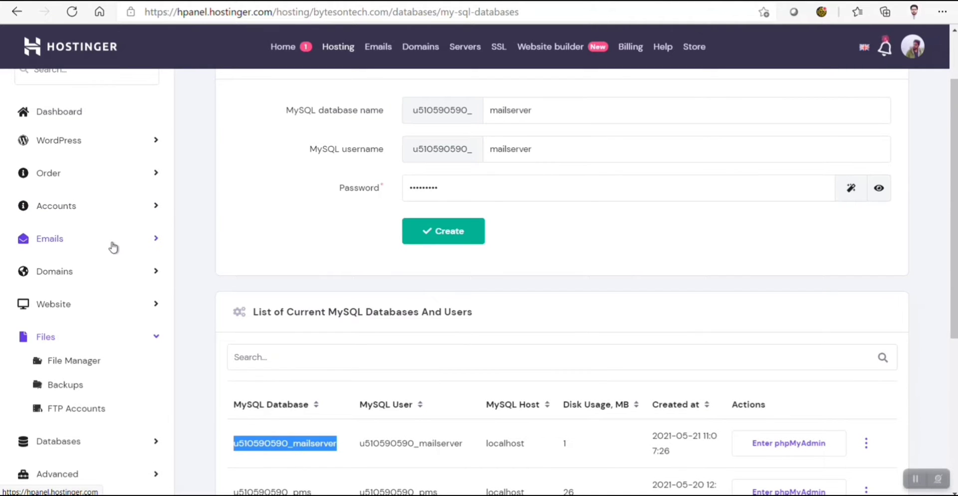
{"action": "left_click", "coordinate": [113, 248]}
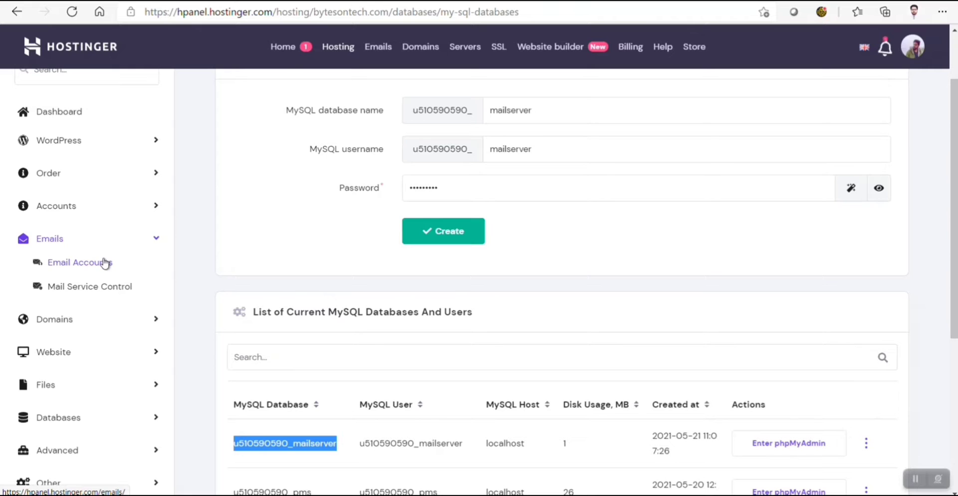
{"action": "left_click", "coordinate": [105, 263]}
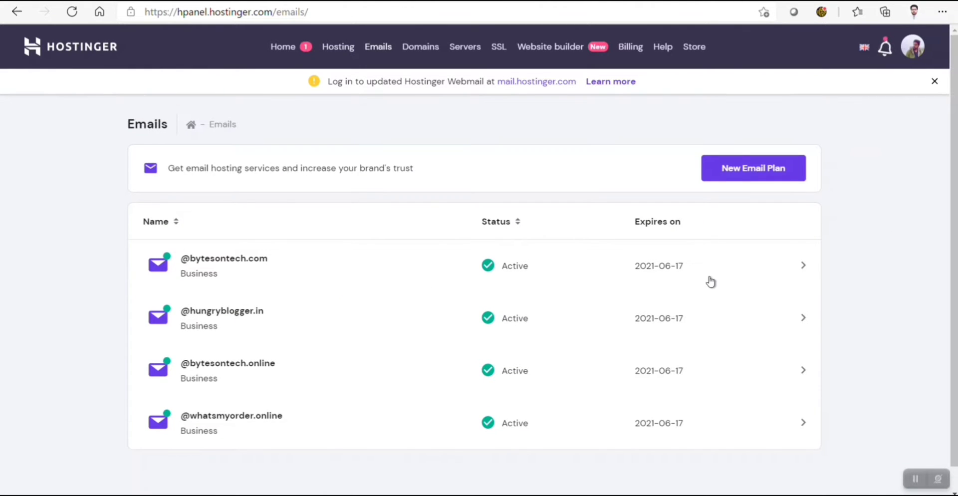
{"action": "left_click", "coordinate": [804, 268]}
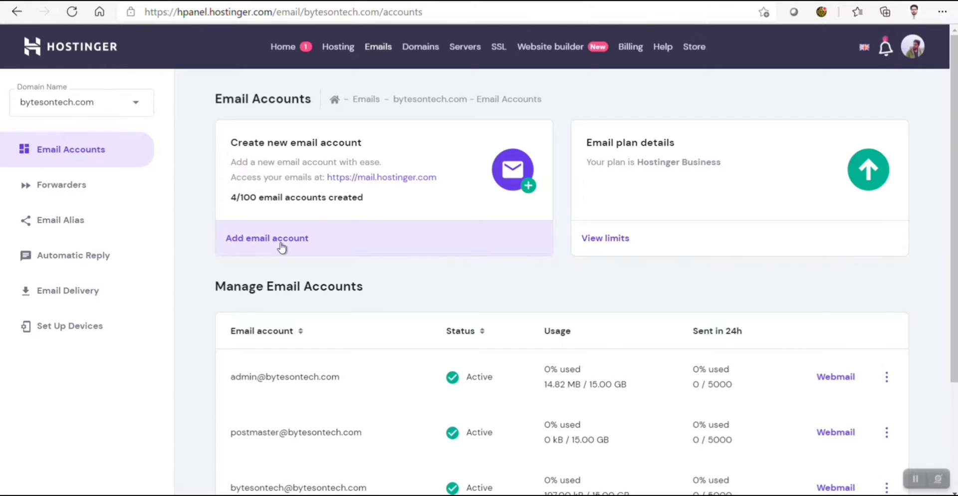
Step: Create a new email account named 'mail' on bytesontech.com with a password
{"action": "left_click", "coordinate": [281, 243]}
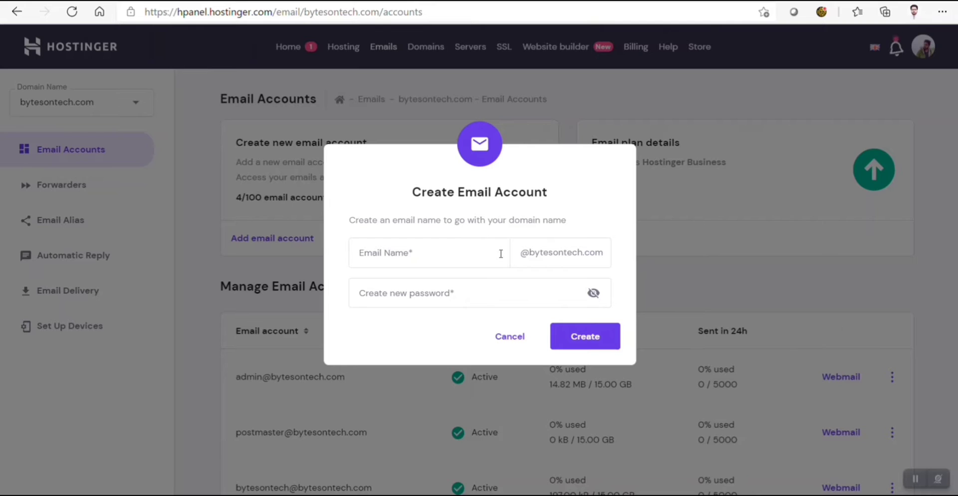
{"action": "left_click", "coordinate": [473, 255]}
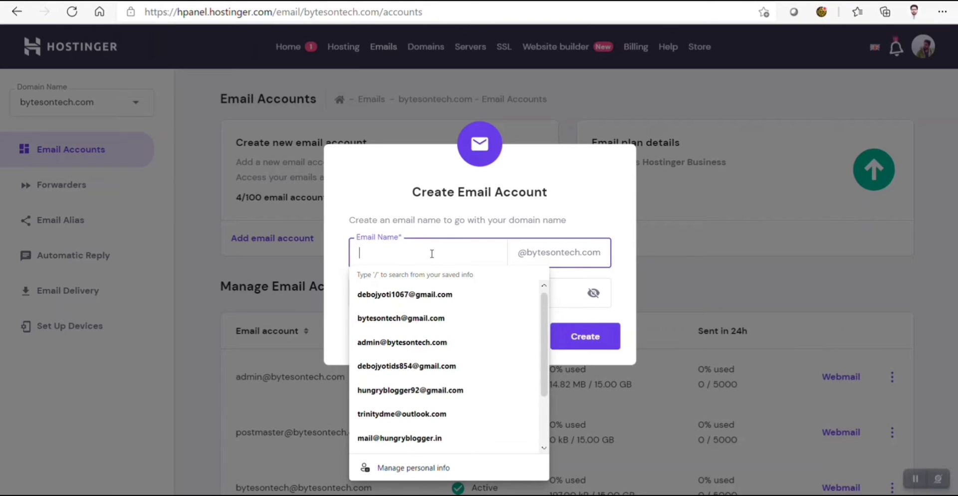
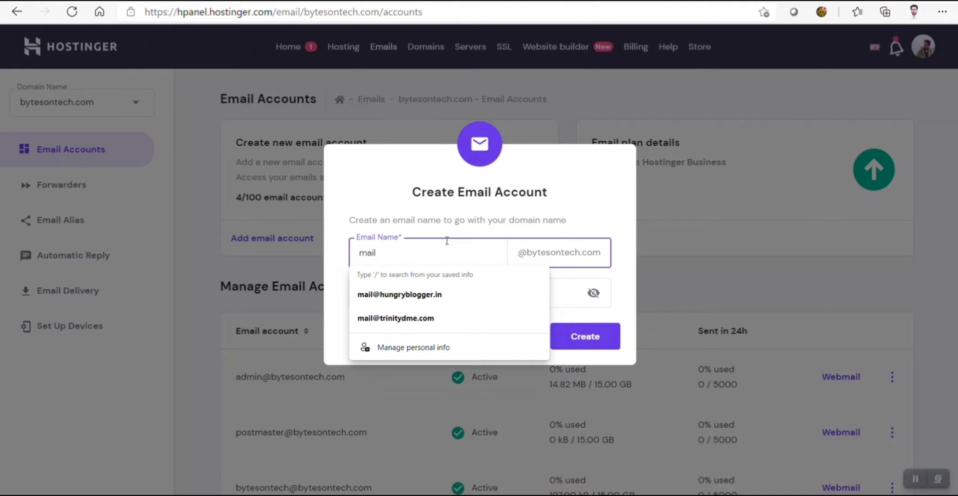
{"action": "left_click", "coordinate": [485, 221]}
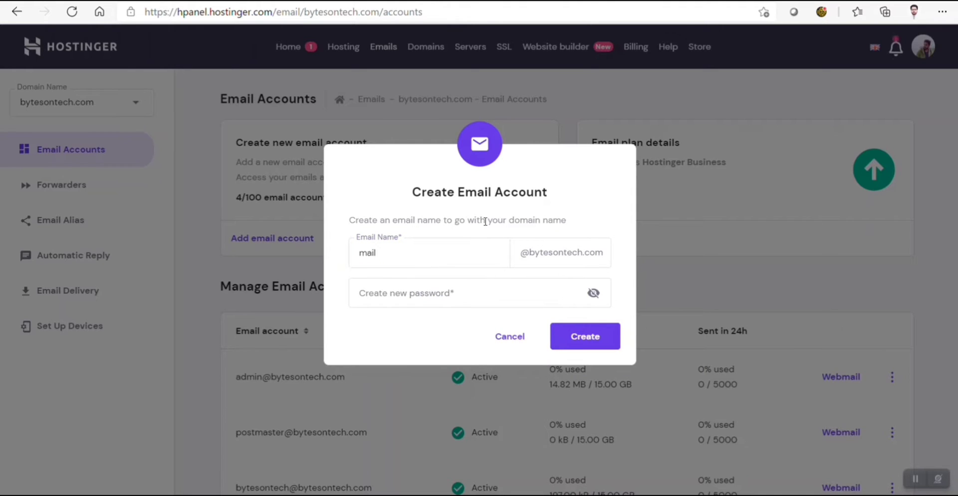
{"action": "left_click", "coordinate": [454, 291]}
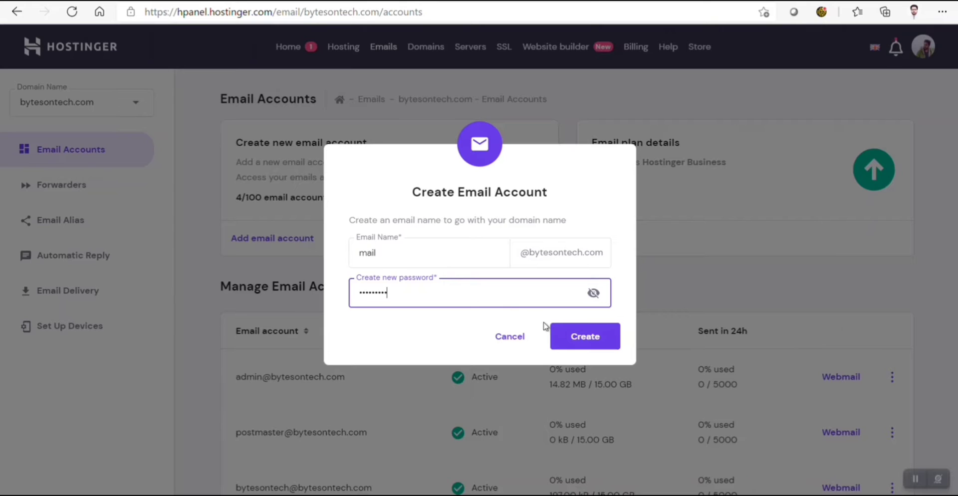
{"action": "left_click", "coordinate": [565, 336]}
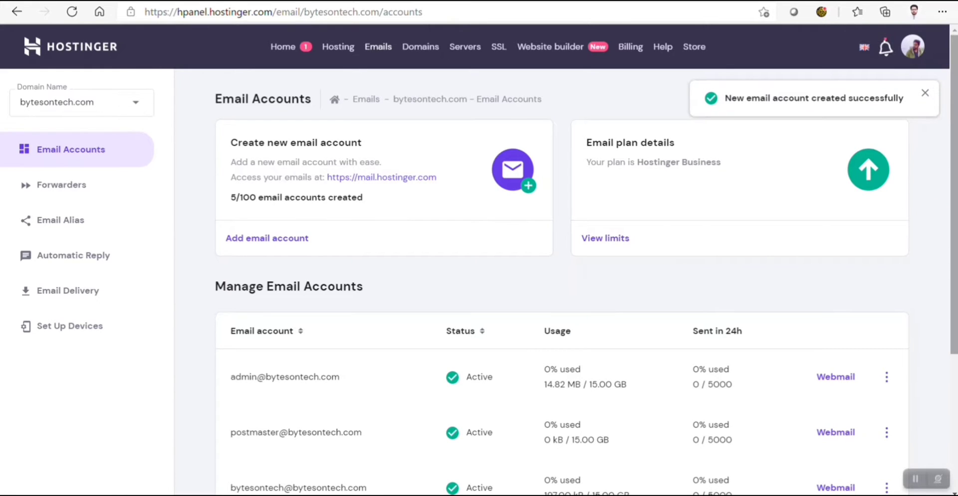
Step: Check the account list, now showing 5/100 active accounts including the new one
{"action": "scroll", "coordinate": [562, 279], "scroll_direction": "down", "scroll_amount": 3}
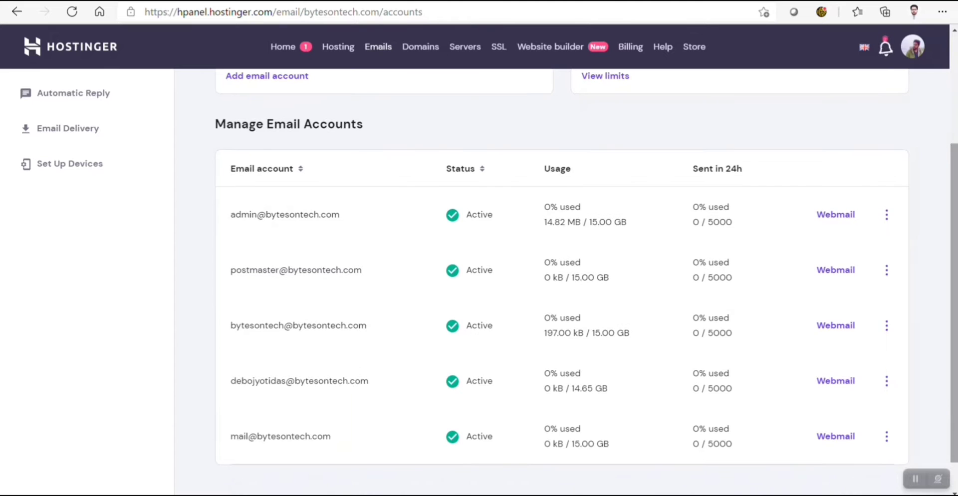
{"action": "left_click", "coordinate": [886, 436]}
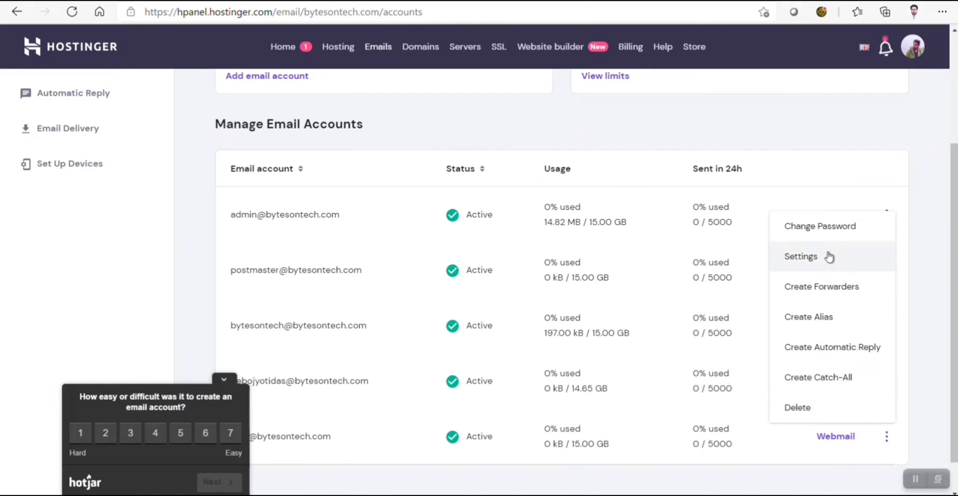
{"action": "left_click", "coordinate": [932, 431]}
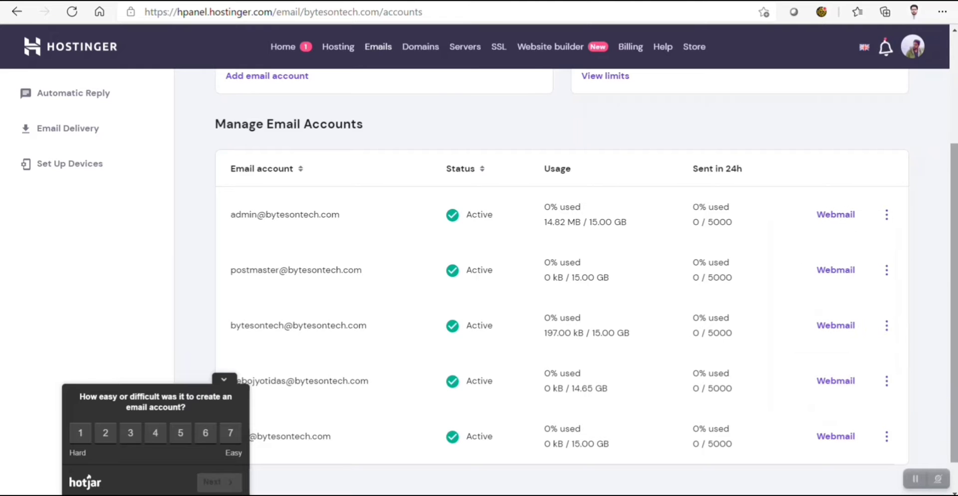
{"action": "scroll", "coordinate": [941, 231], "scroll_direction": "up", "scroll_amount": 3}
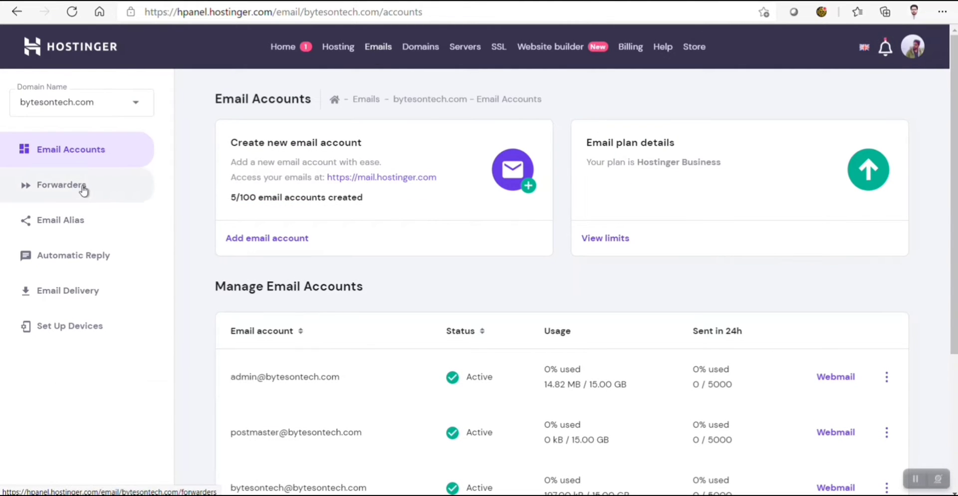
Step: In Email Delivery, reset the DKIM record to Hostinger's default records
{"action": "left_click", "coordinate": [88, 292]}
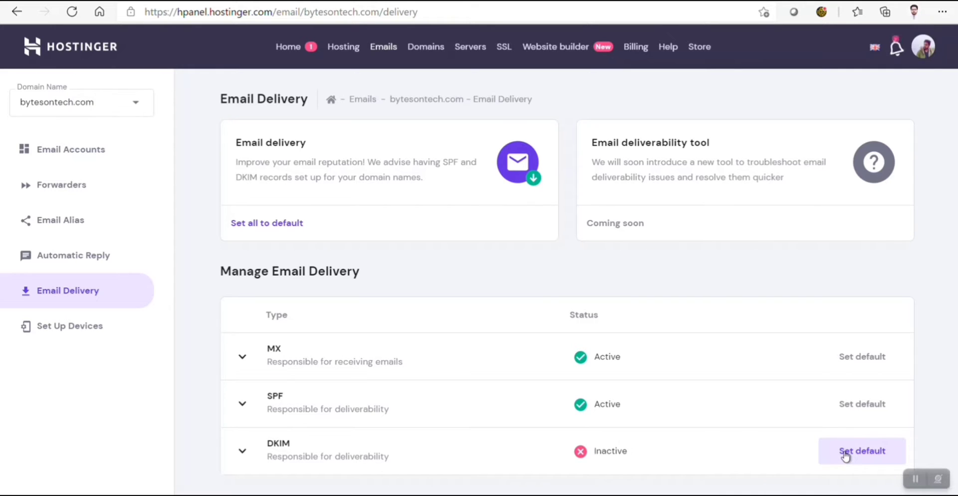
{"action": "left_click", "coordinate": [241, 453]}
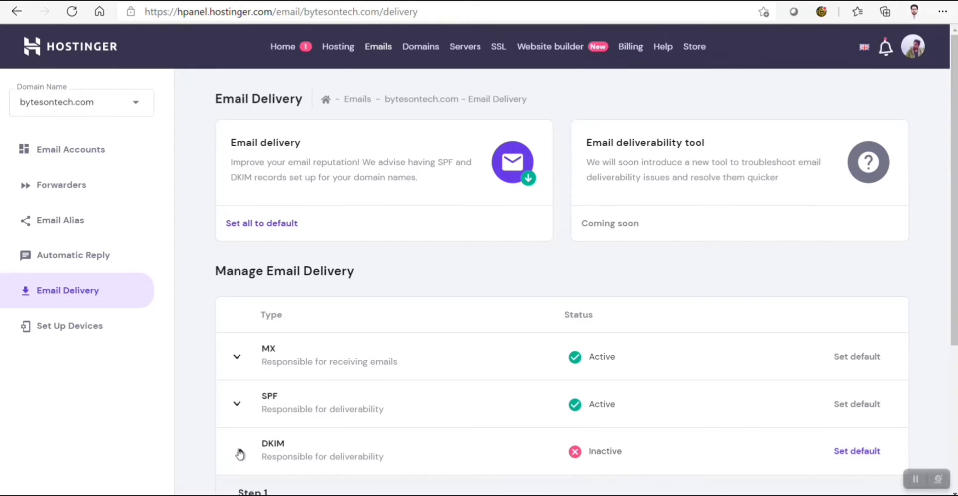
{"action": "scroll", "coordinate": [562, 299], "scroll_direction": "down", "scroll_amount": 4}
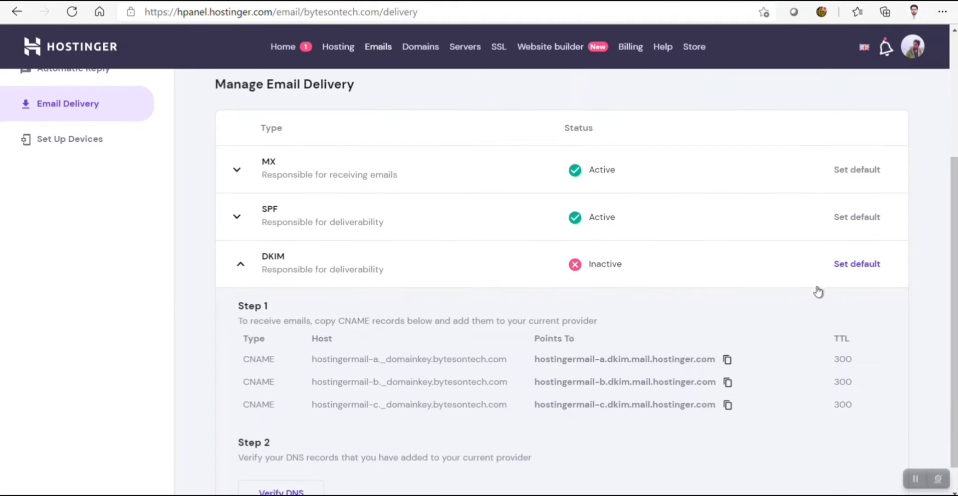
{"action": "left_click", "coordinate": [847, 267]}
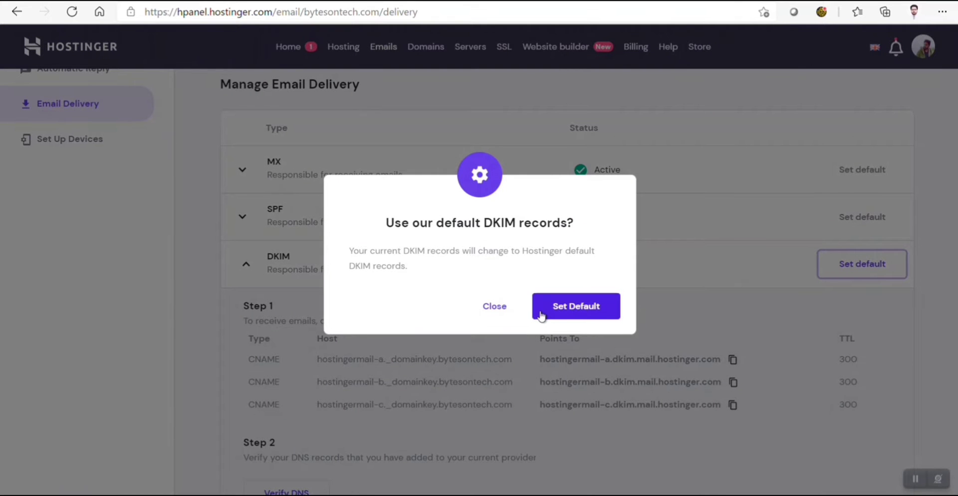
{"action": "left_click", "coordinate": [573, 309]}
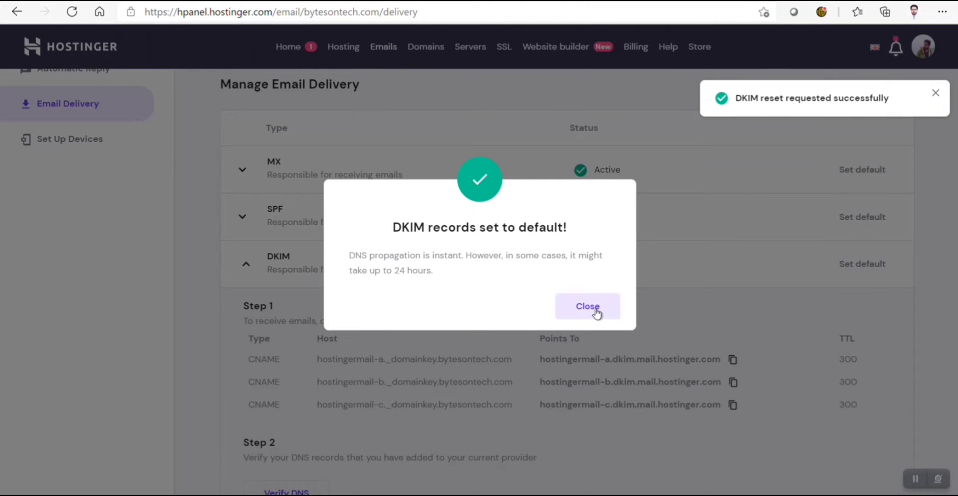
{"action": "left_click", "coordinate": [595, 310]}
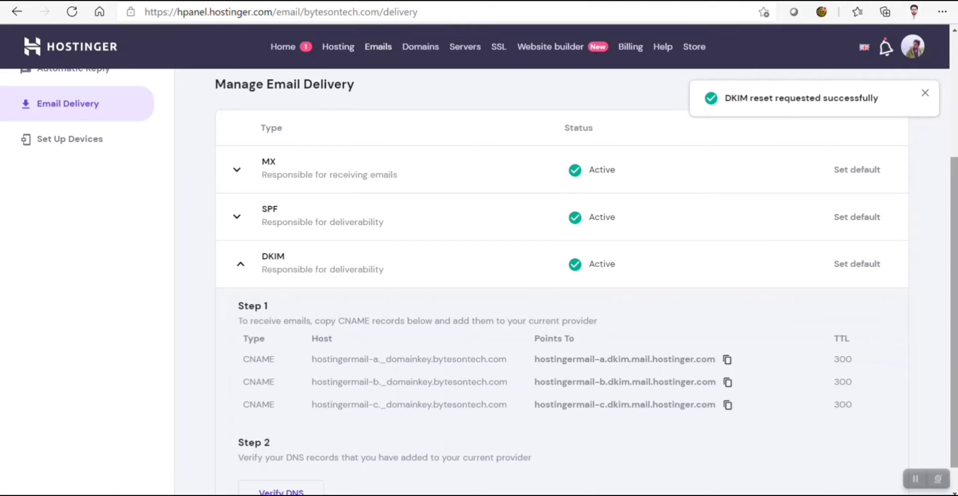
Step: Review the SPF and MX record details for bytesontech.com
{"action": "scroll", "coordinate": [479, 281], "scroll_direction": "down", "scroll_amount": 1}
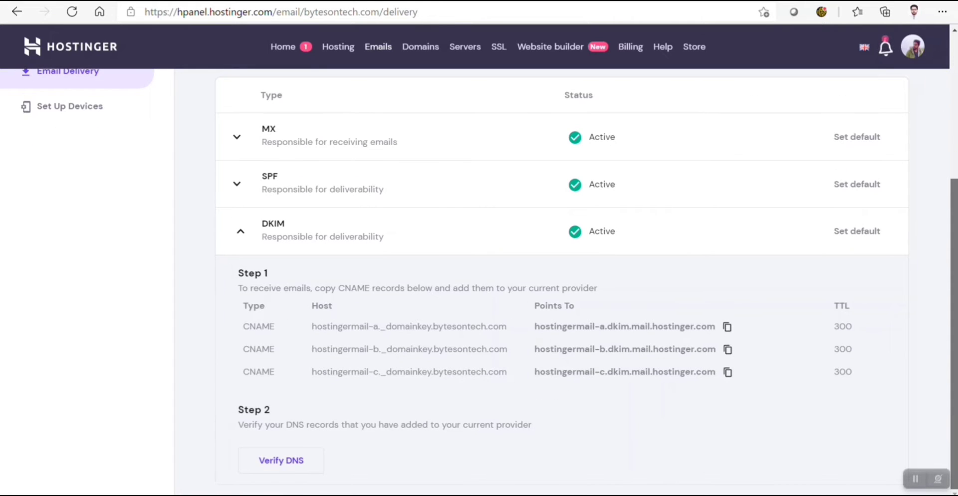
{"action": "scroll", "coordinate": [955, 374], "scroll_direction": "up", "scroll_amount": 3}
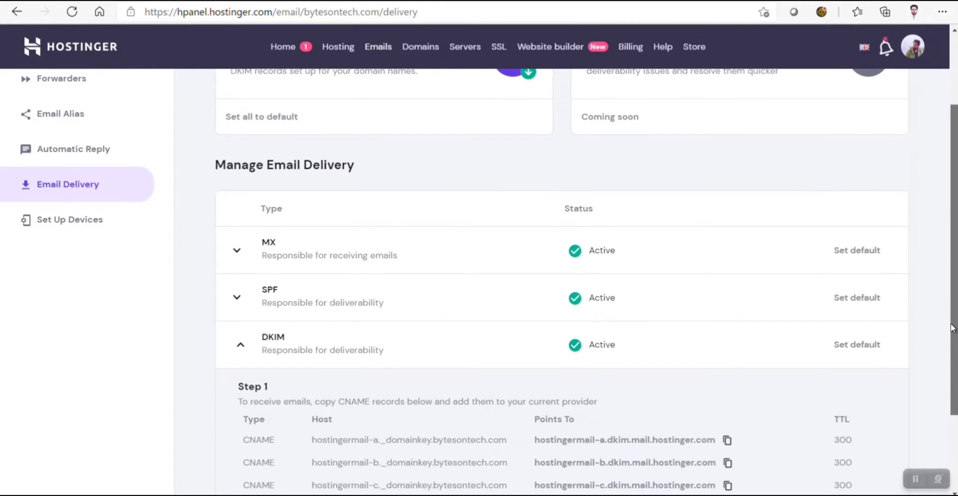
{"action": "left_click", "coordinate": [235, 297]}
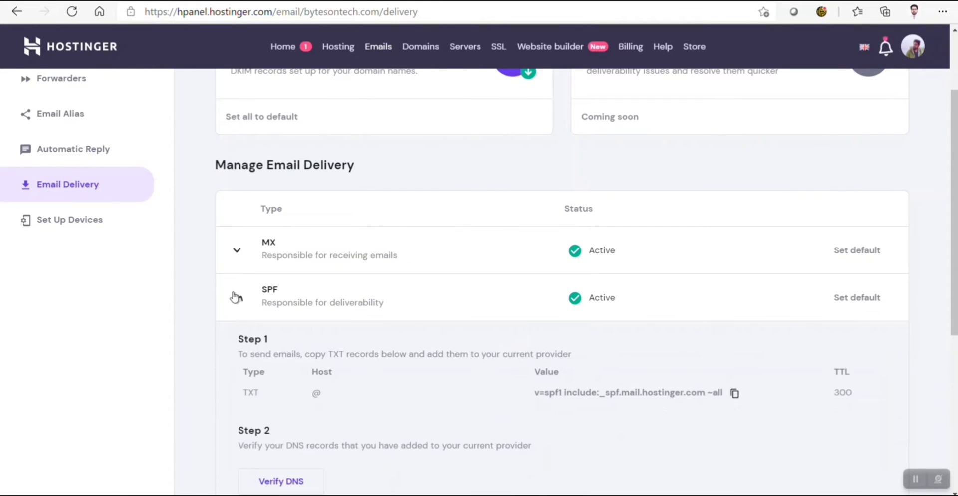
{"action": "left_click", "coordinate": [239, 253]}
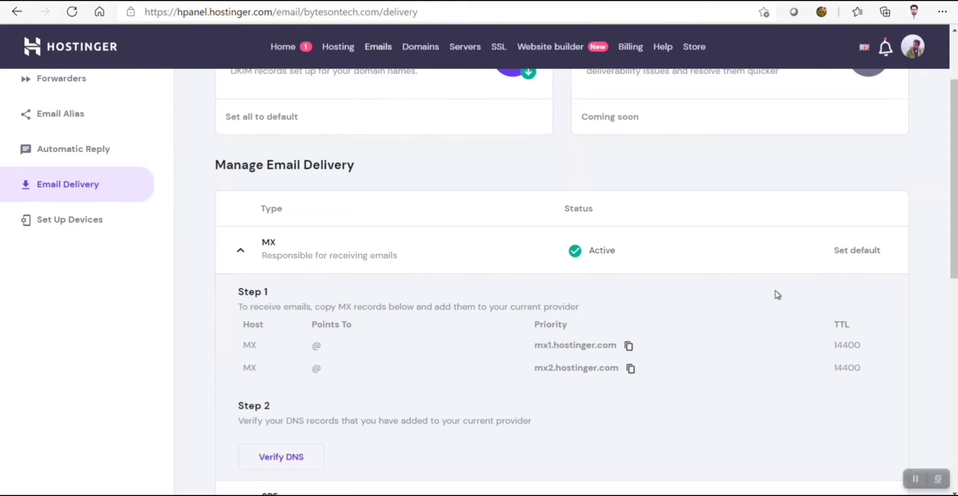
{"action": "scroll", "coordinate": [561, 279], "scroll_direction": "down", "scroll_amount": 2}
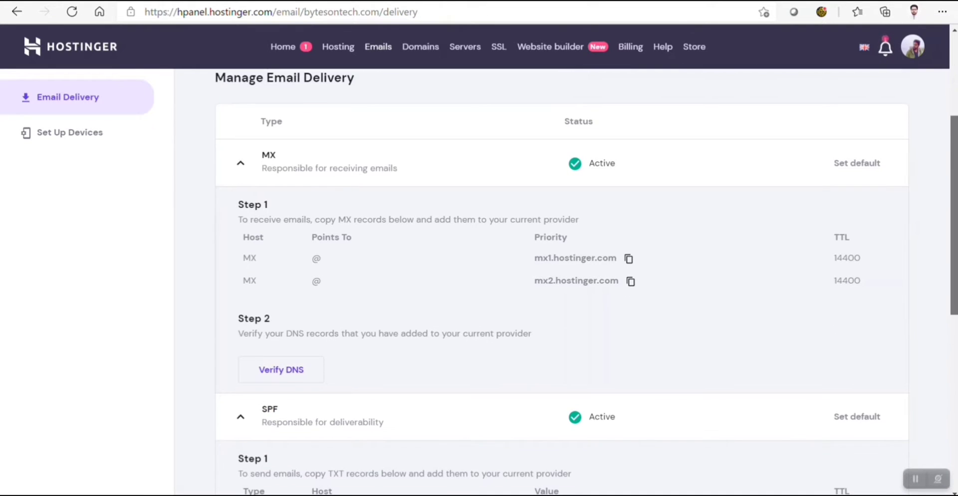
{"action": "scroll", "coordinate": [561, 279], "scroll_direction": "down", "scroll_amount": 10}
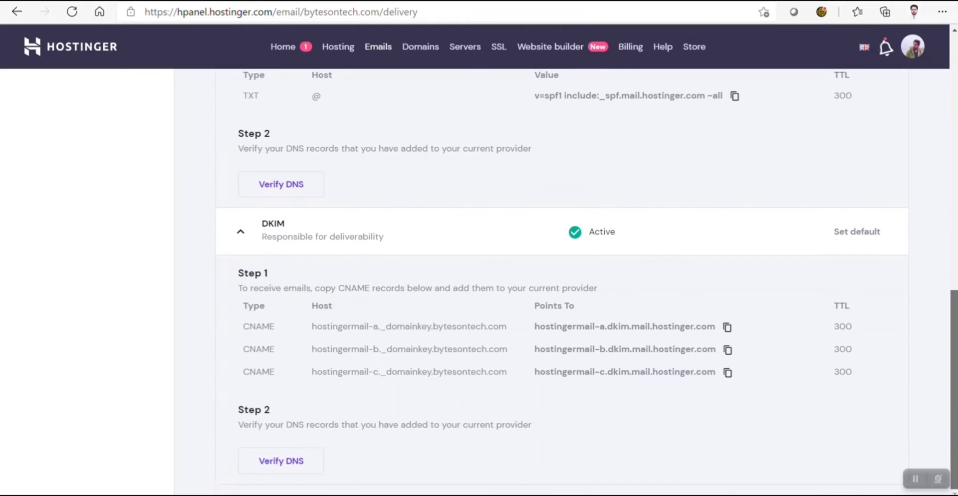
{"action": "scroll", "coordinate": [954, 164], "scroll_direction": "up", "scroll_amount": 12}
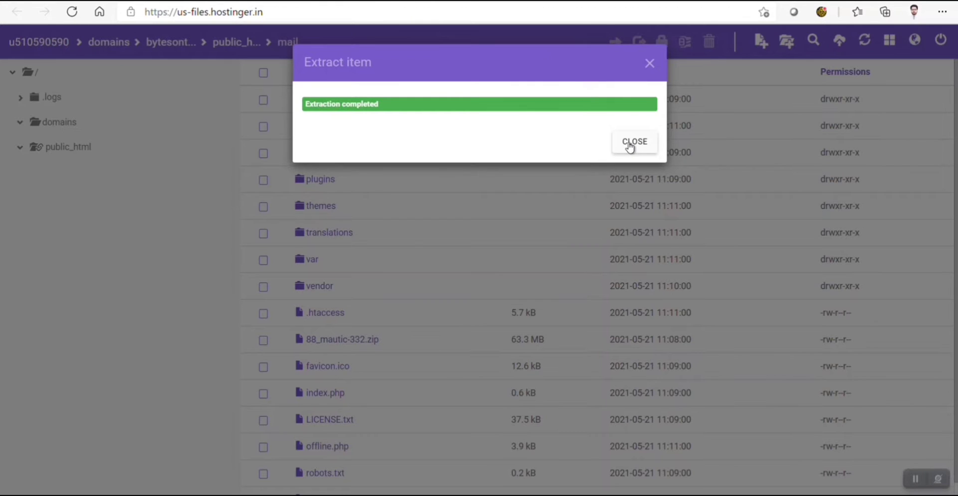
Step: Dismiss the extraction notice and delete 88_mautic-332.zip from the mail folder
{"action": "left_click", "coordinate": [633, 142]}
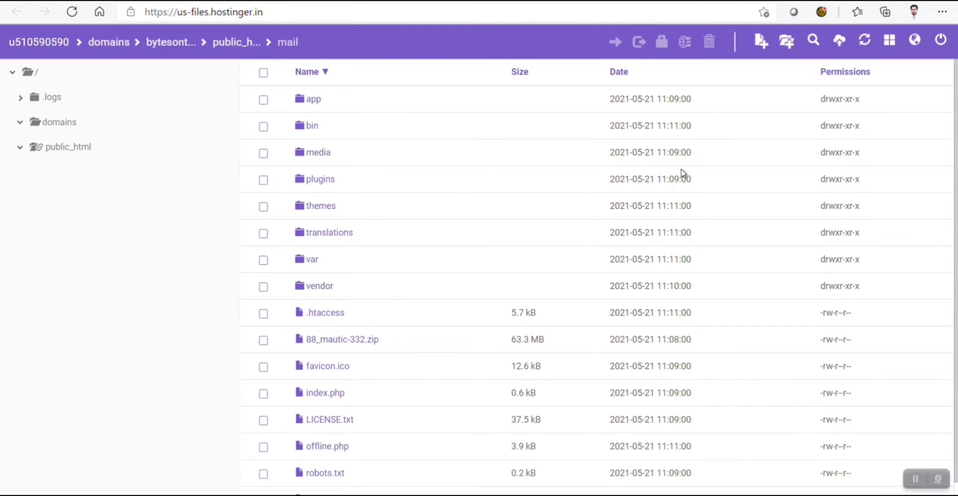
{"action": "left_click", "coordinate": [842, 1]}
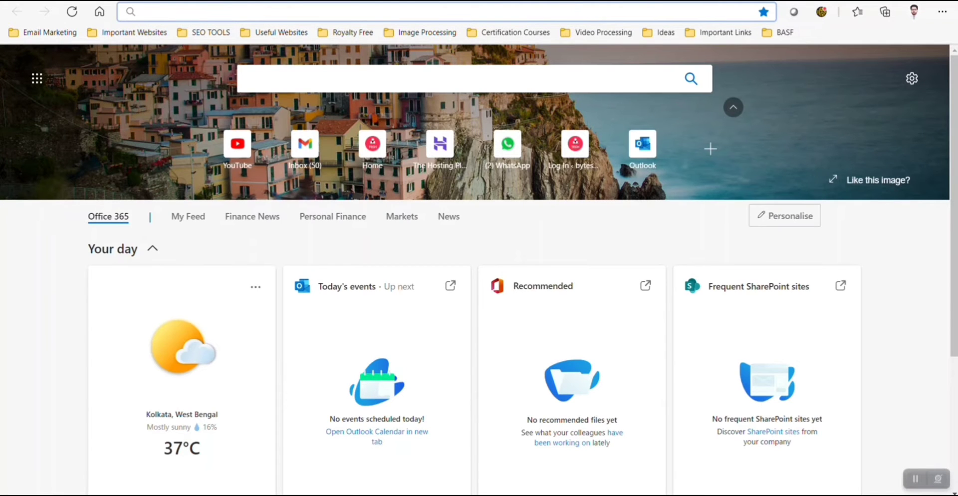
{"action": "left_click", "coordinate": [704, 3]}
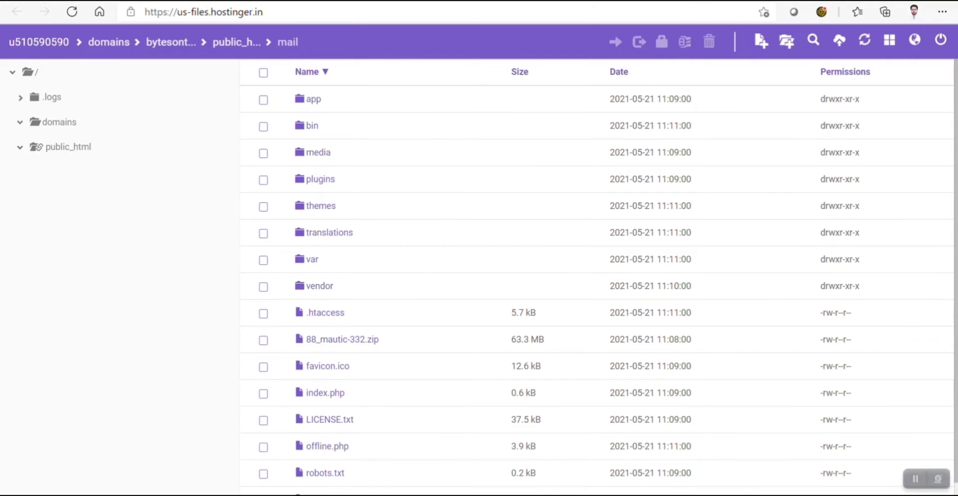
{"action": "scroll", "coordinate": [599, 277], "scroll_direction": "down", "scroll_amount": 1}
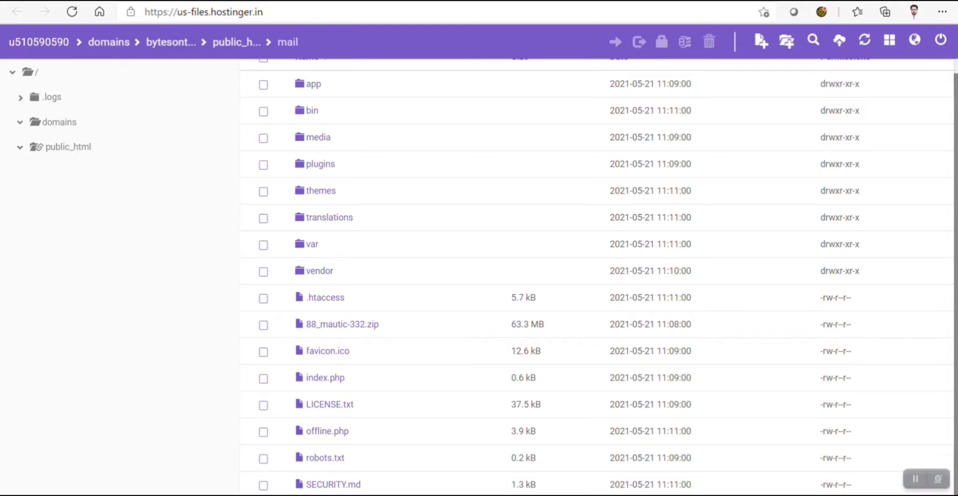
{"action": "left_click", "coordinate": [266, 328]}
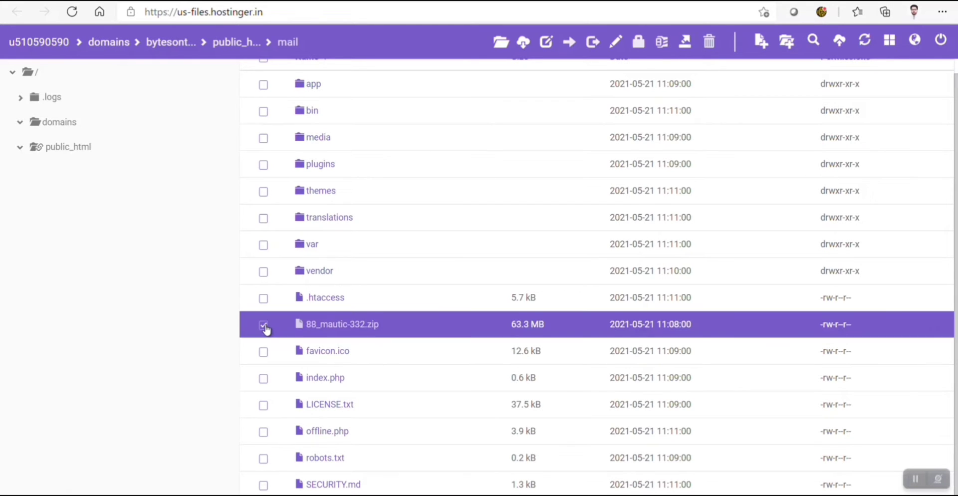
{"action": "left_click", "coordinate": [709, 41]}
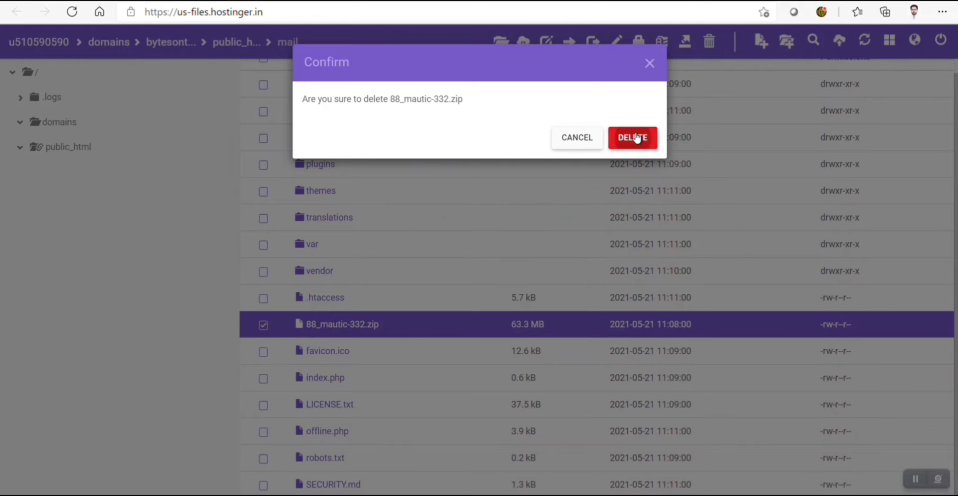
{"action": "left_click", "coordinate": [636, 138]}
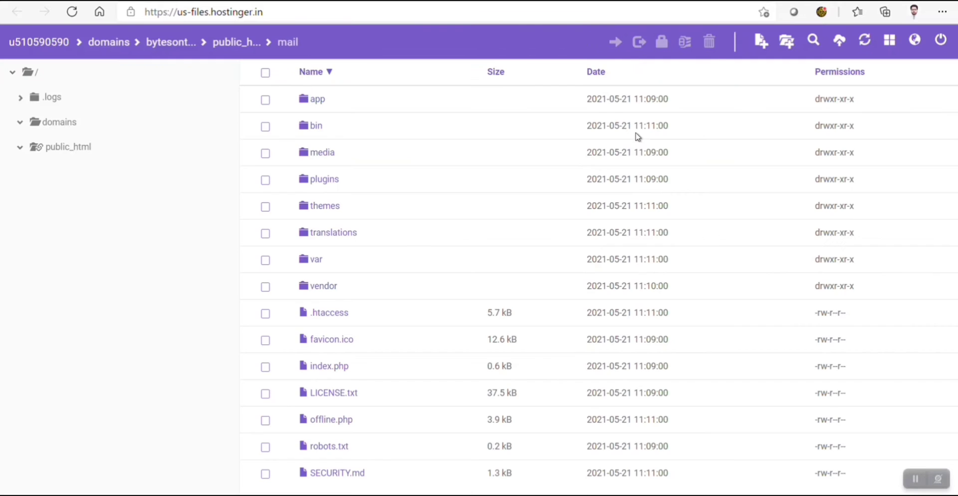
Step: Load mail.hostinger.com in a new browser tab
{"action": "key", "text": "ctrl+t"}
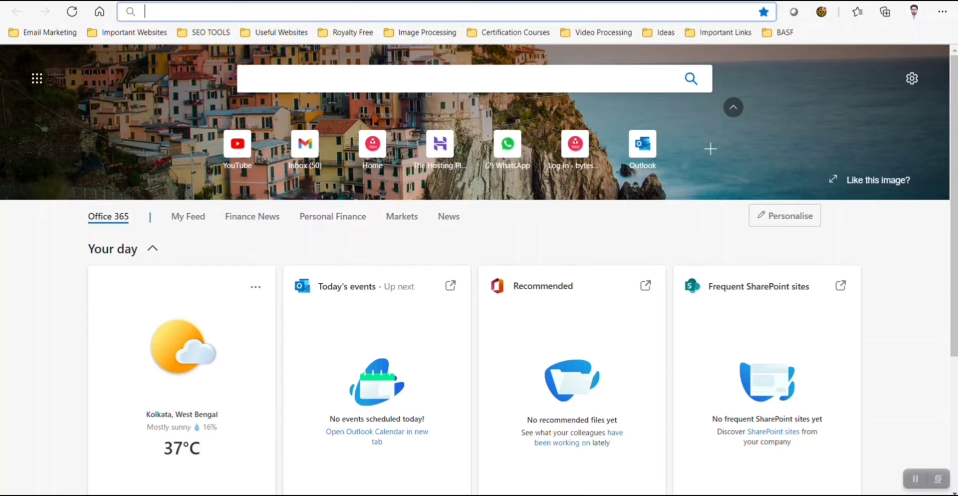
{"action": "left_click", "coordinate": [602, 17]}
{"action": "type", "text": "ma"}
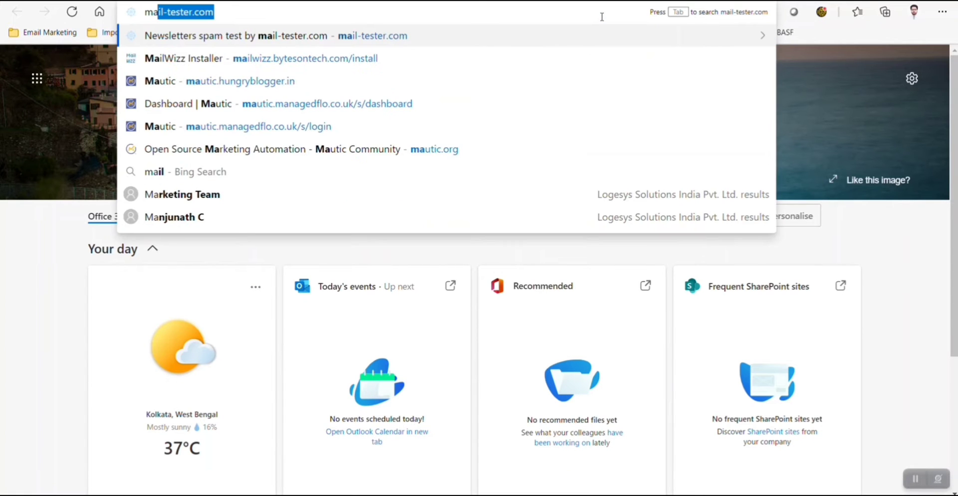
{"action": "type", "text": "il"}
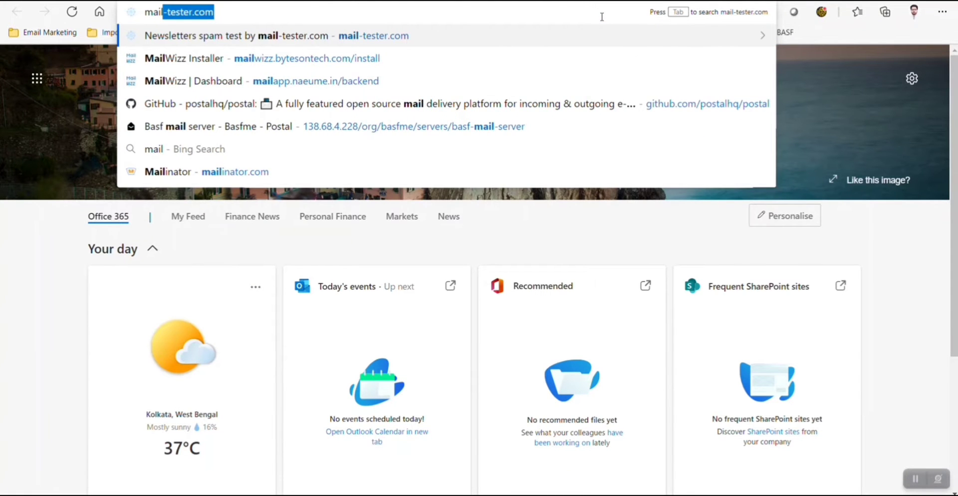
{"action": "type", "text": "."}
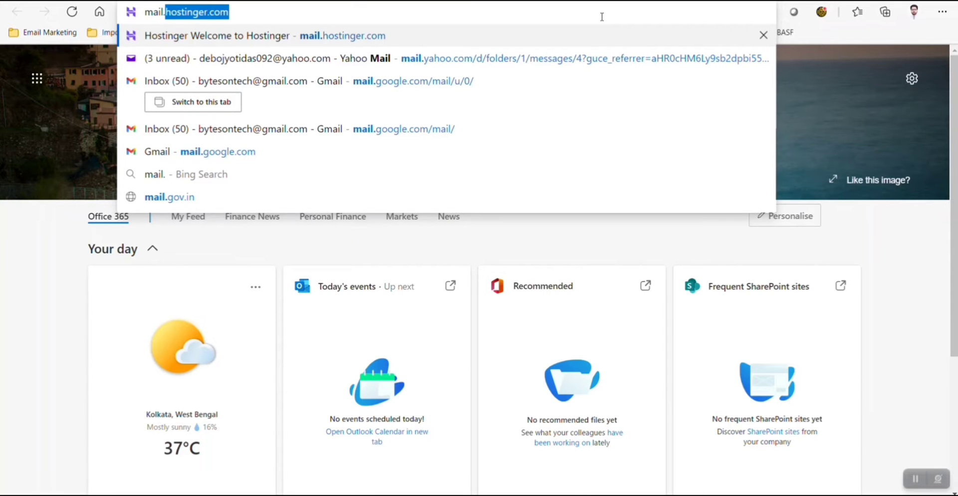
{"action": "type", "text": "ho"}
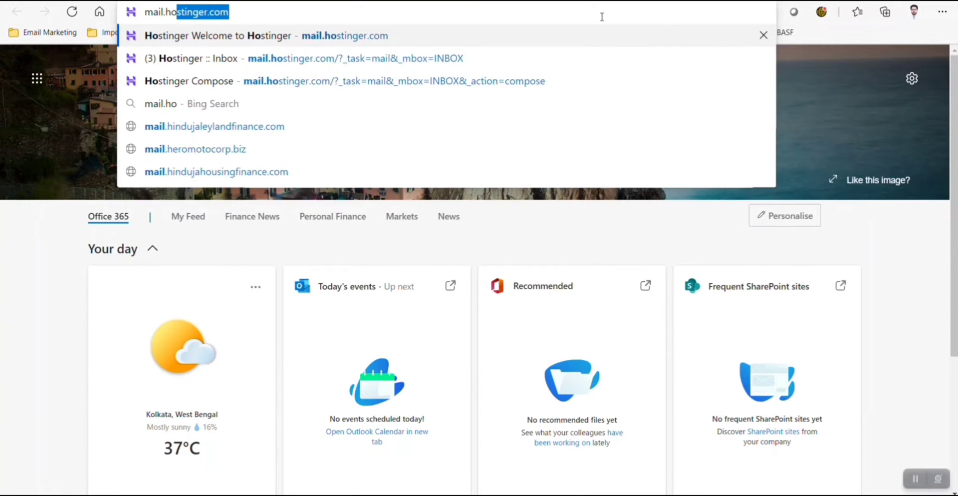
{"action": "key", "text": "Return"}
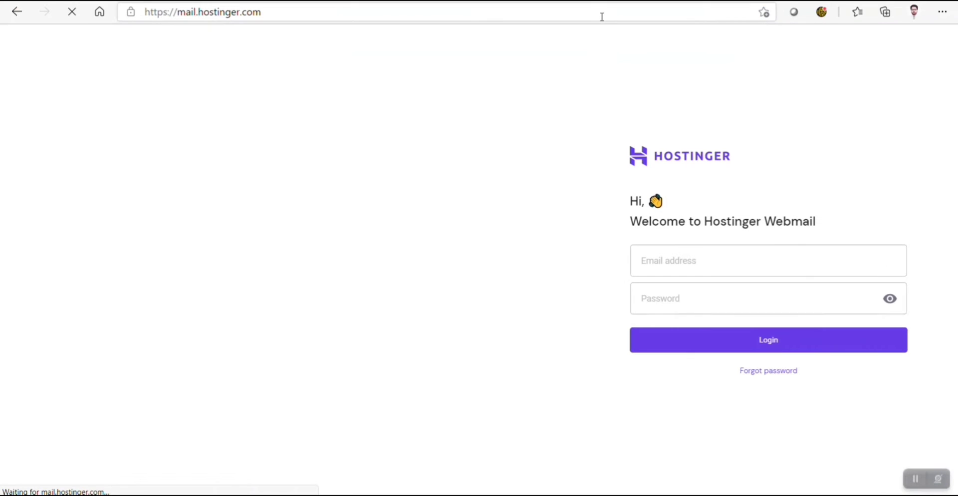
Step: Change the address to mail.bytesontech.com and load it
{"action": "left_click", "coordinate": [602, 16]}
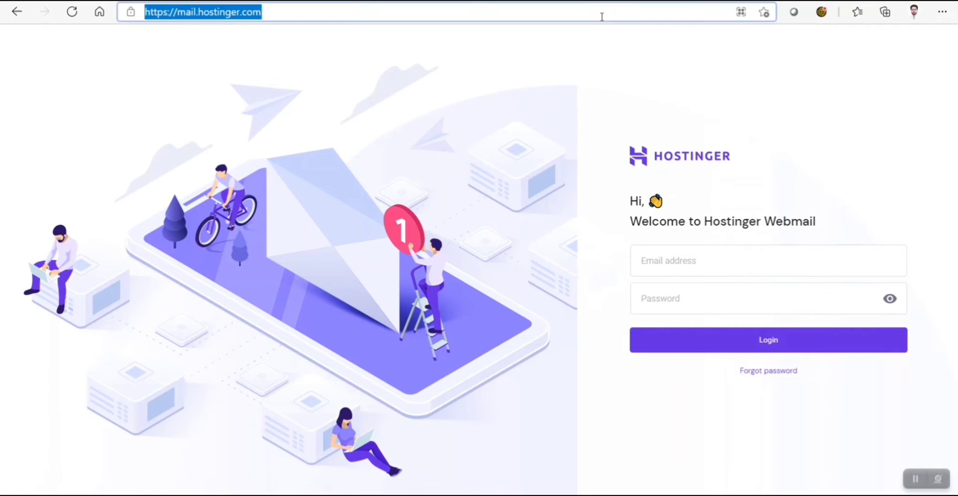
{"action": "left_click", "coordinate": [197, 12]}
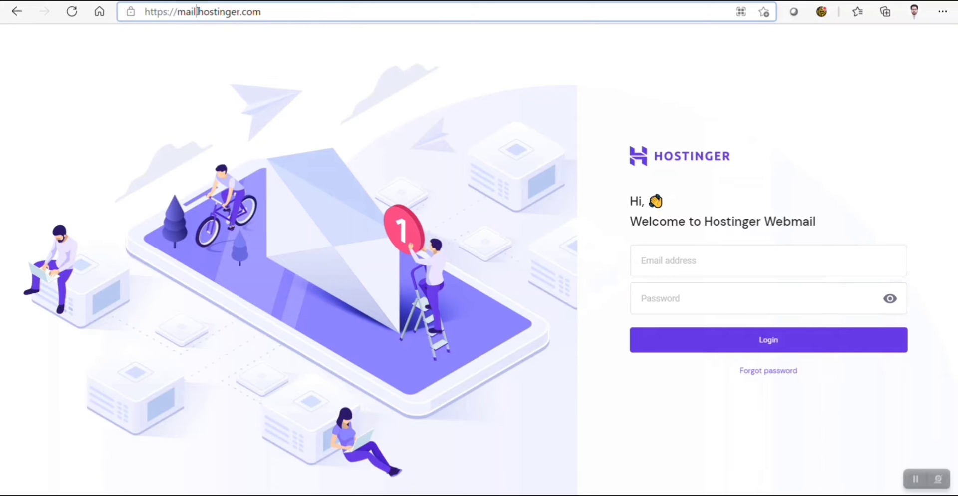
{"action": "left_click_drag", "start_coordinate": [199, 12], "coordinate": [310, 21]}
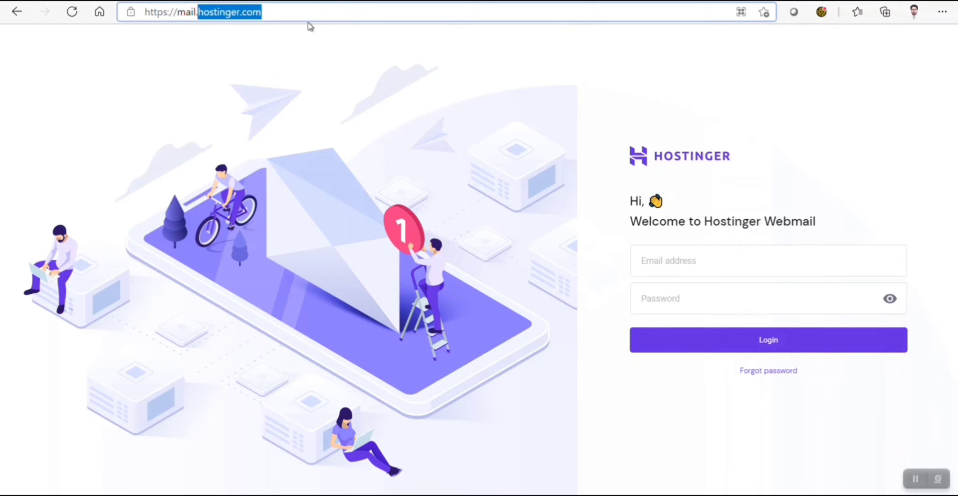
{"action": "type", "text": "byt"}
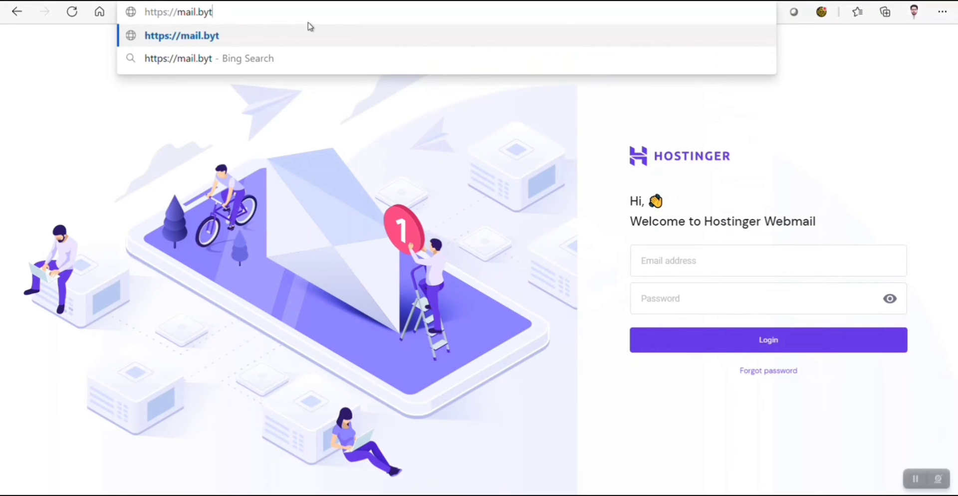
{"action": "type", "text": "eson"}
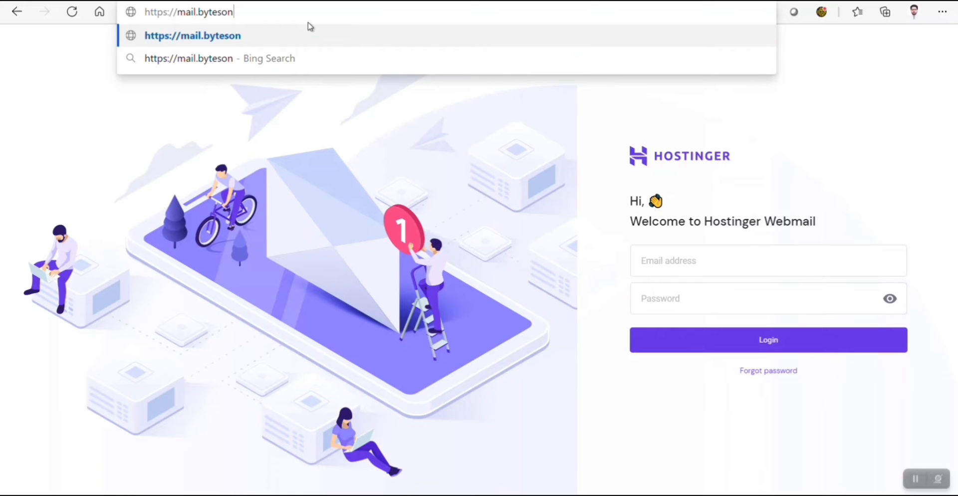
{"action": "type", "text": "te"}
{"action": "type", "text": "c"}
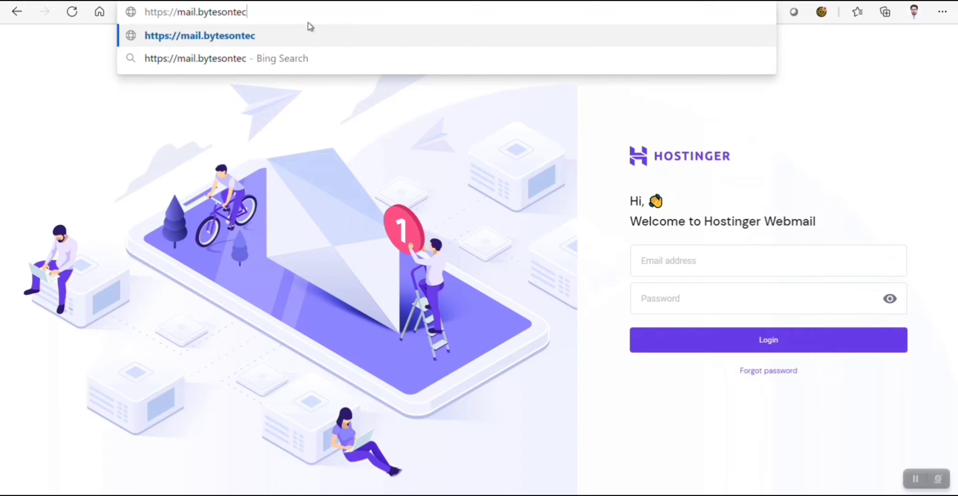
{"action": "type", "text": "h.com"}
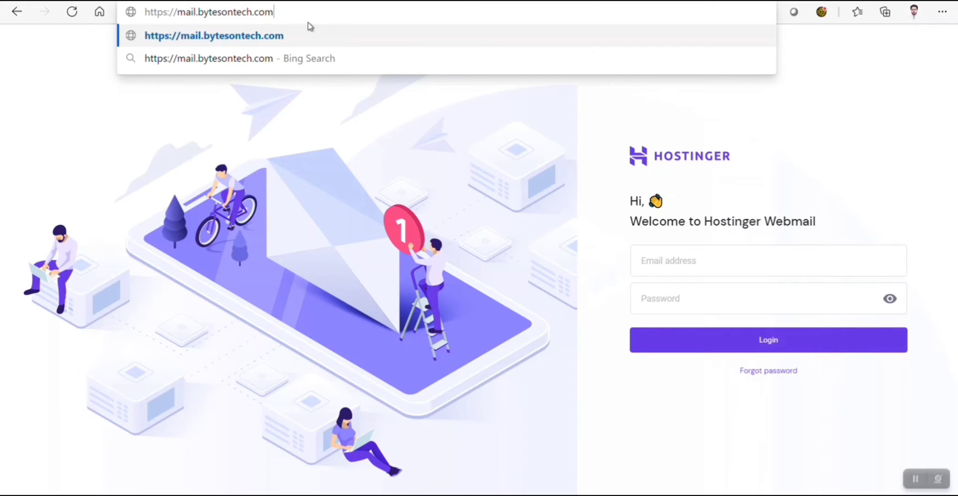
{"action": "key", "text": "Return"}
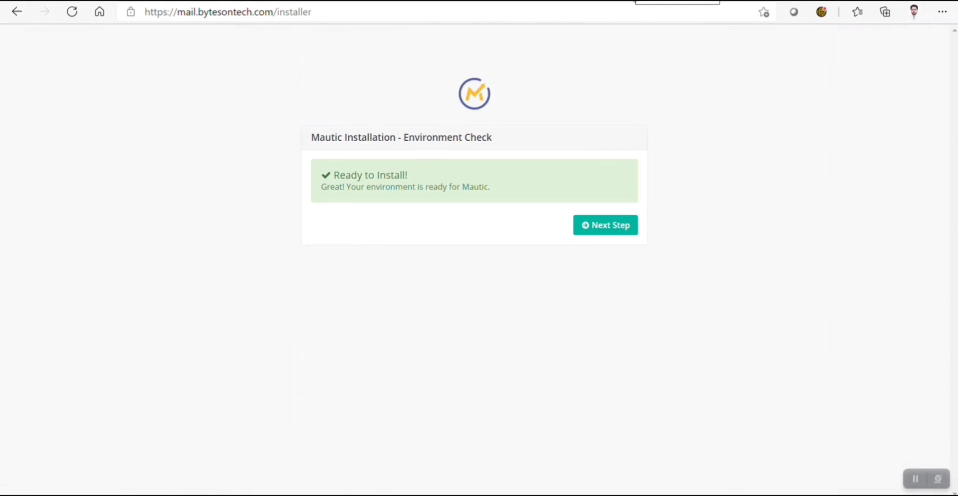
Step: Continue past the Ready to Install environment check to Database Setup
{"action": "left_click", "coordinate": [601, 229]}
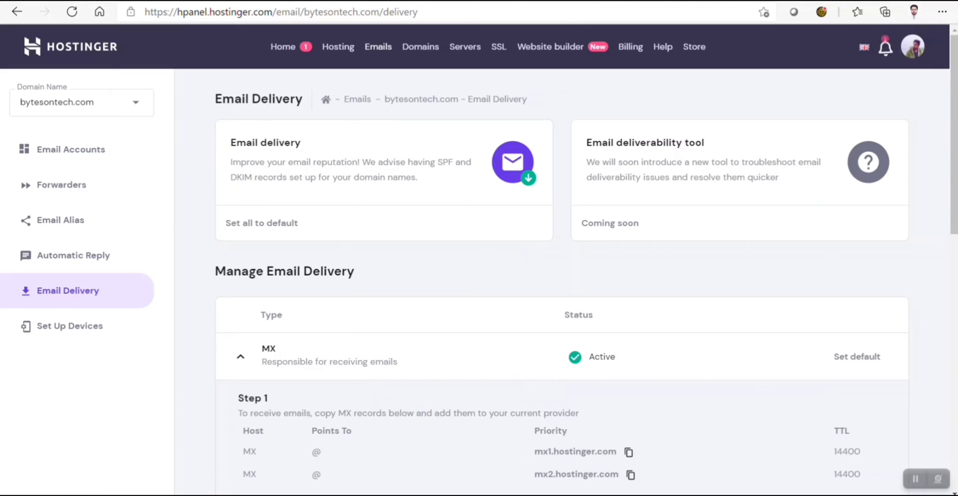
Step: Open the MySQL Databases page for the bytesontech.com website
{"action": "left_click", "coordinate": [344, 49]}
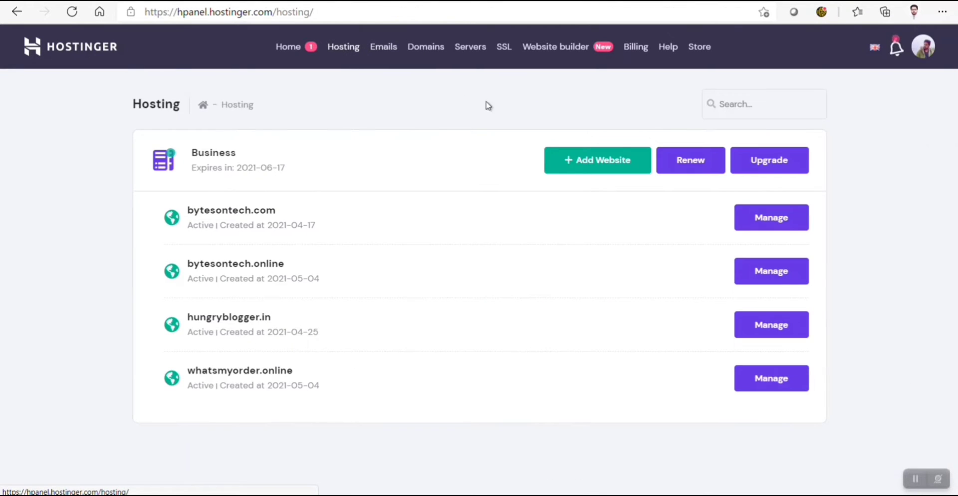
{"action": "left_click", "coordinate": [797, 228]}
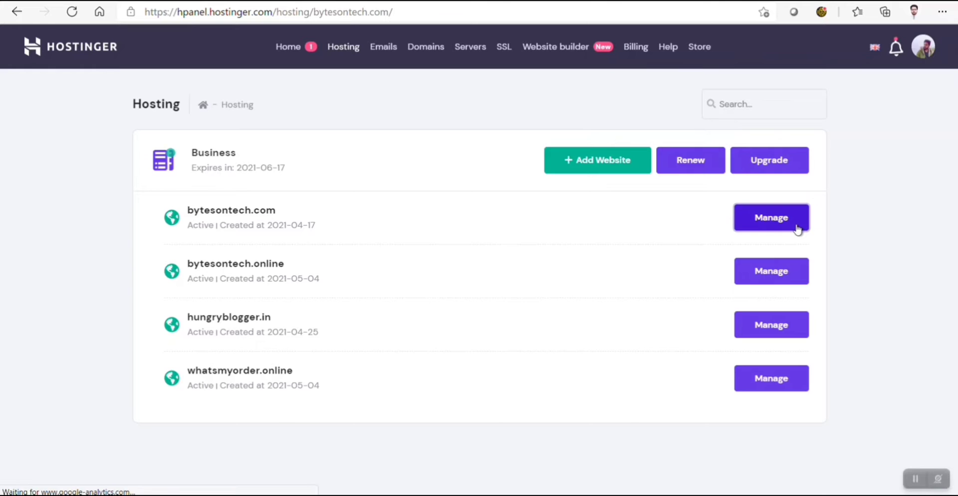
{"action": "scroll", "coordinate": [796, 228], "scroll_direction": "down", "scroll_amount": 10}
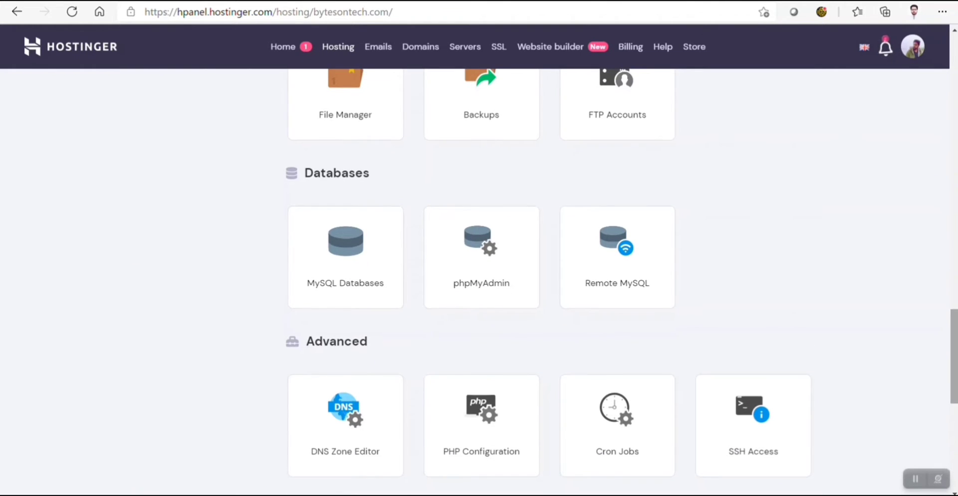
{"action": "left_click", "coordinate": [341, 273]}
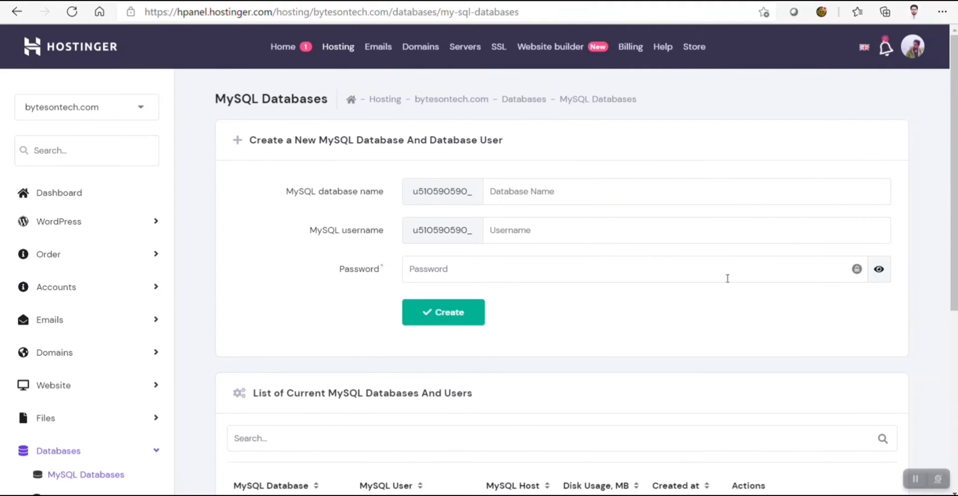
{"action": "scroll", "coordinate": [561, 264], "scroll_direction": "down", "scroll_amount": 2}
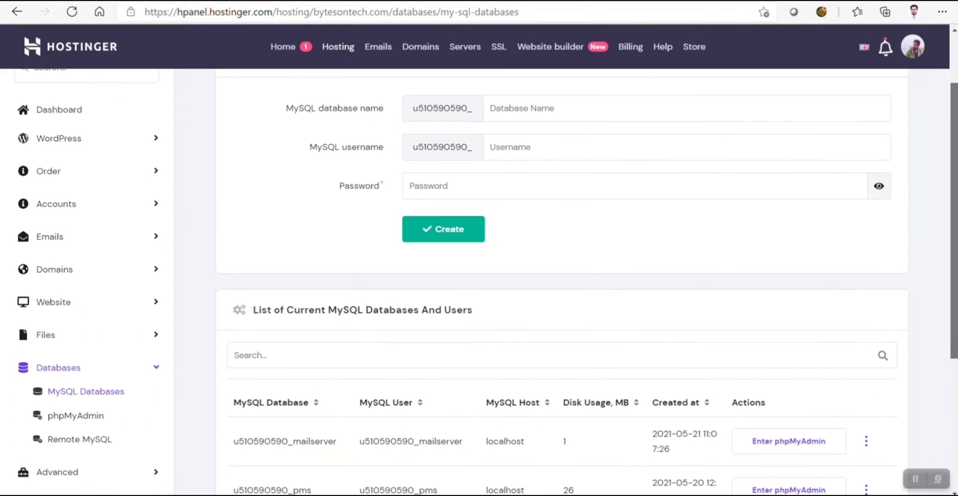
{"action": "scroll", "coordinate": [562, 279], "scroll_direction": "up", "scroll_amount": 1}
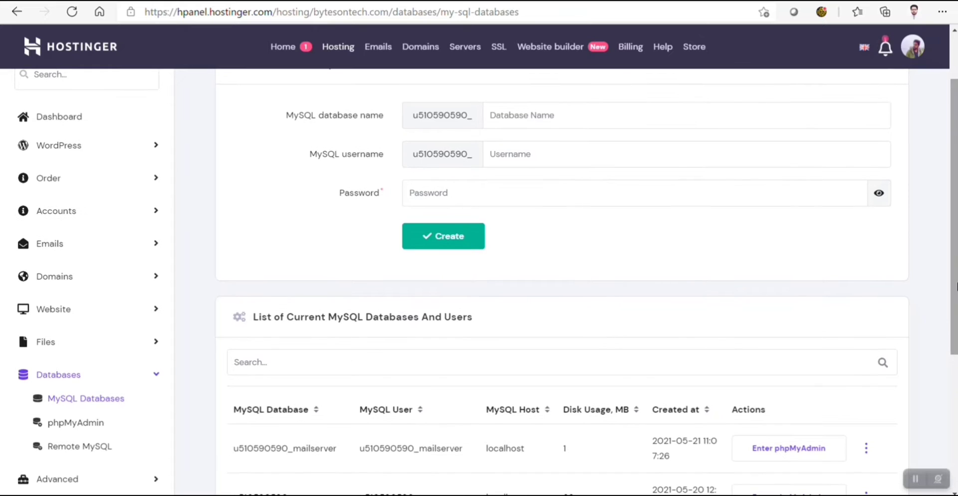
Step: Change the password of the mailserver database user
{"action": "left_click", "coordinate": [868, 449]}
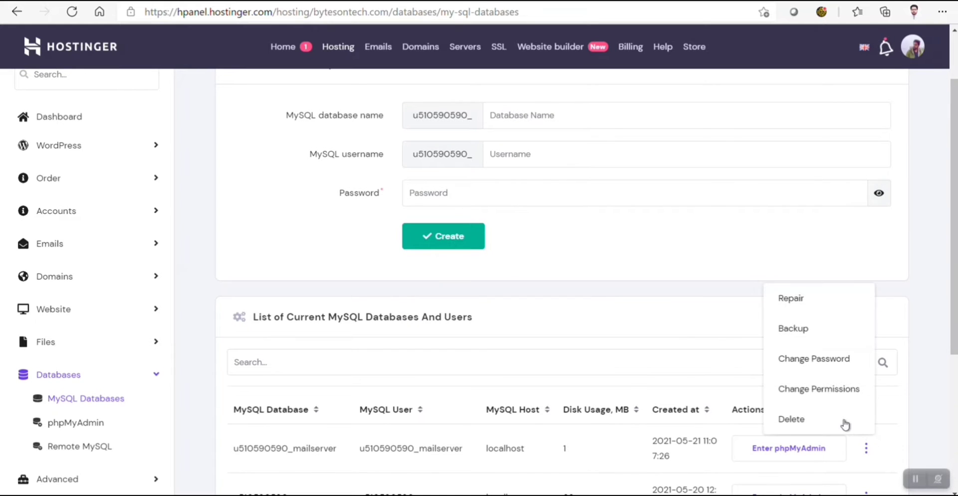
{"action": "left_click", "coordinate": [824, 374]}
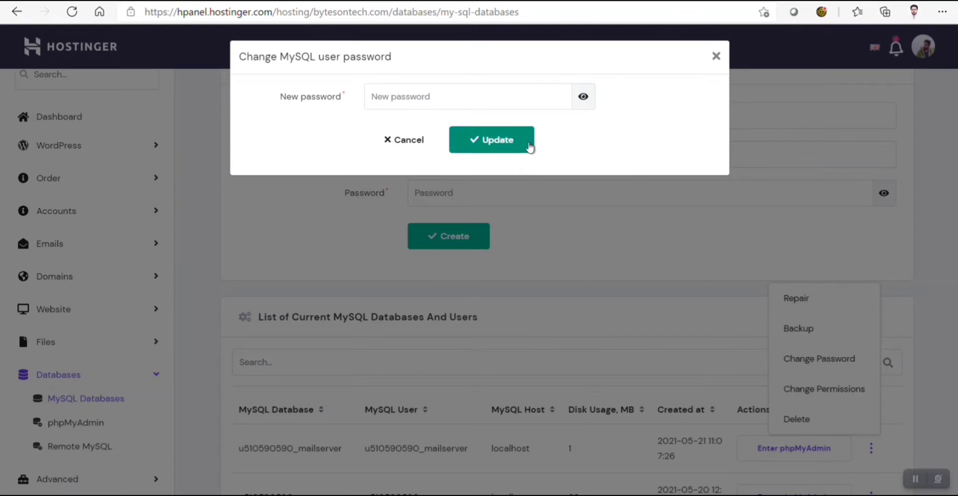
{"action": "left_click", "coordinate": [463, 91]}
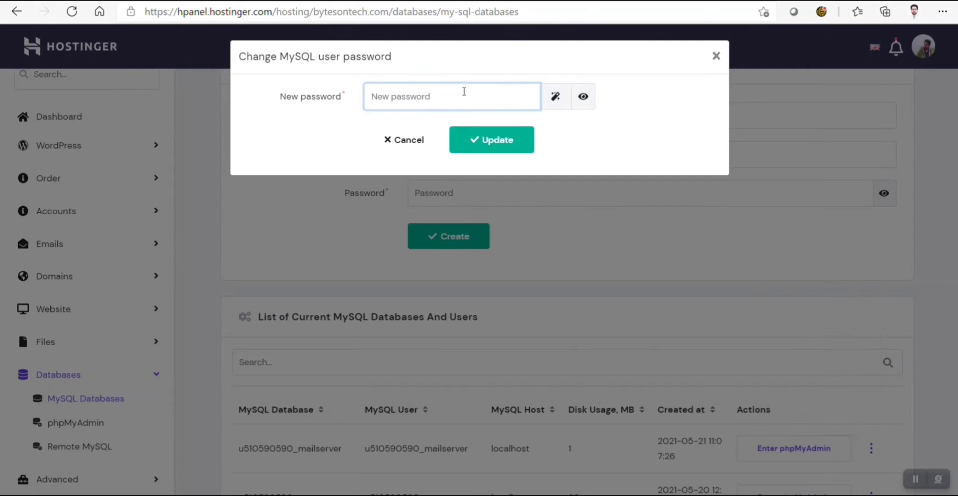
{"action": "type", "text": "•••••"}
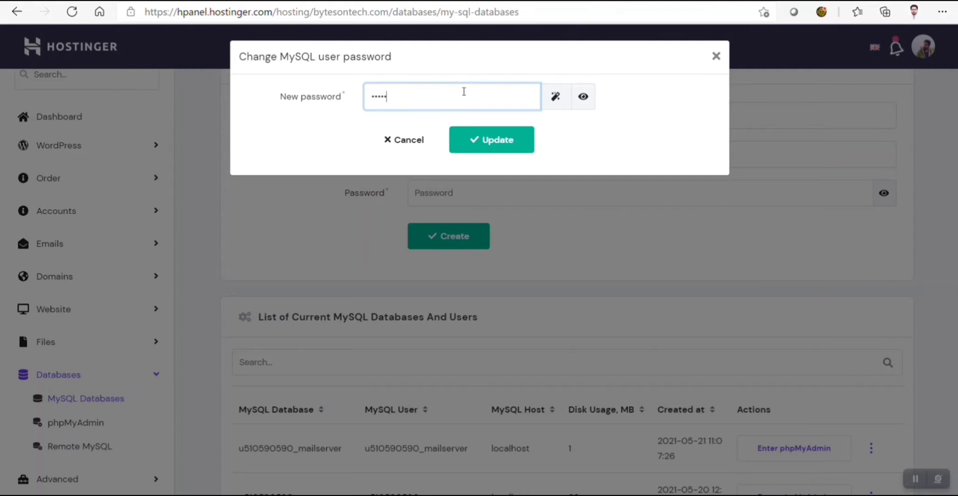
{"action": "type", "text": "•••"}
{"action": "left_click", "coordinate": [489, 142]}
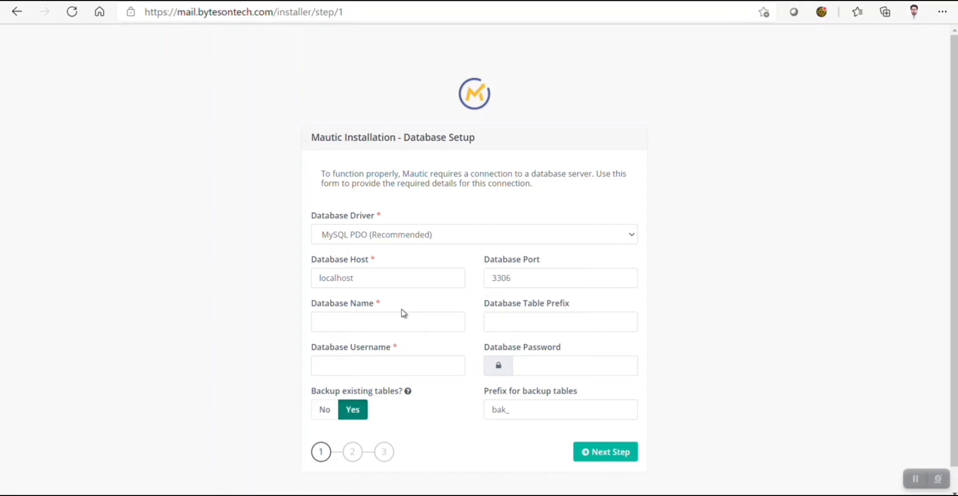
Step: Fill the mailserver database name, username and password, then verify and continue
{"action": "left_click", "coordinate": [378, 326]}
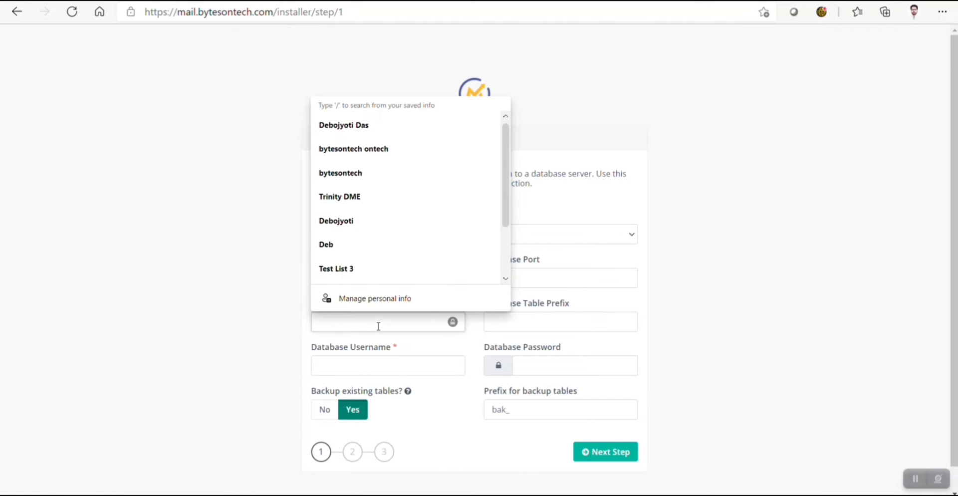
{"action": "type", "text": "u510590590_mailserver"}
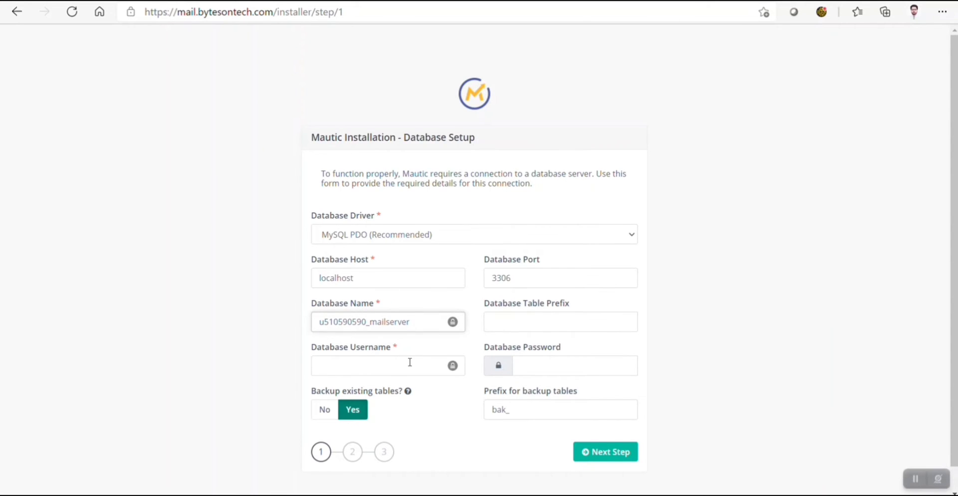
{"action": "left_click", "coordinate": [410, 363]}
{"action": "type", "text": "u510590590_mailserver"}
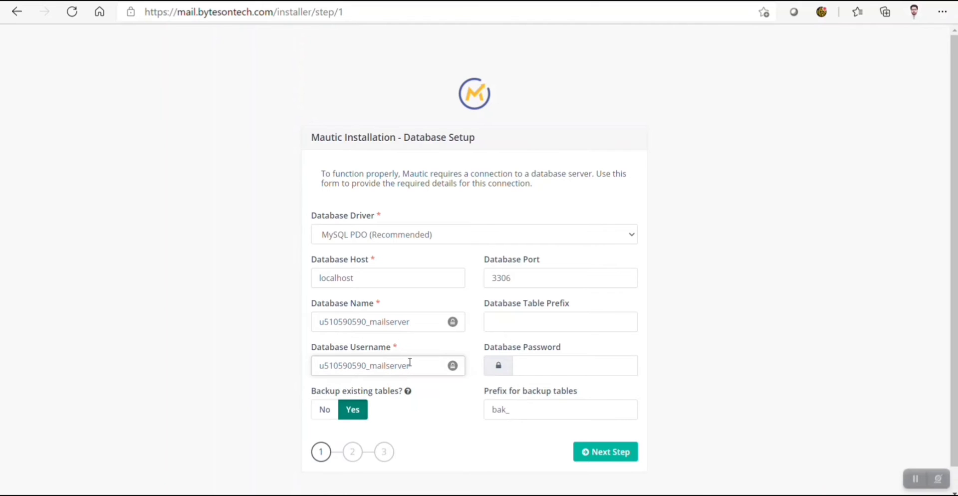
{"action": "left_click", "coordinate": [535, 360]}
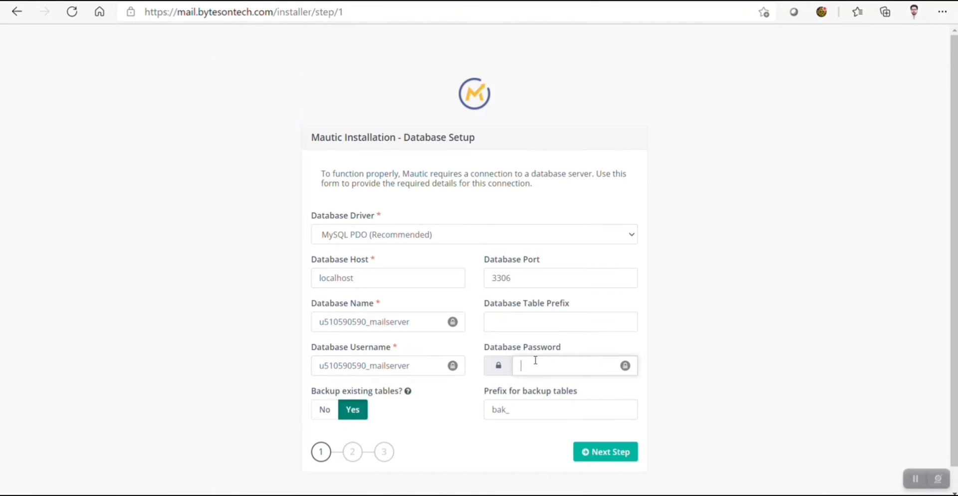
{"action": "type", "text": "••••••••••"}
{"action": "left_click", "coordinate": [589, 451]}
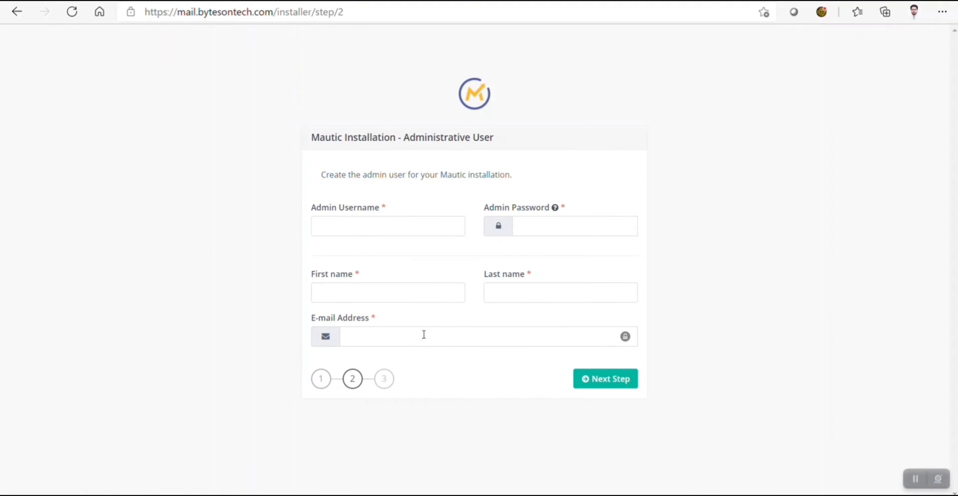
Step: Set the admin username from saved entries and type the admin password
{"action": "left_click", "coordinate": [389, 219]}
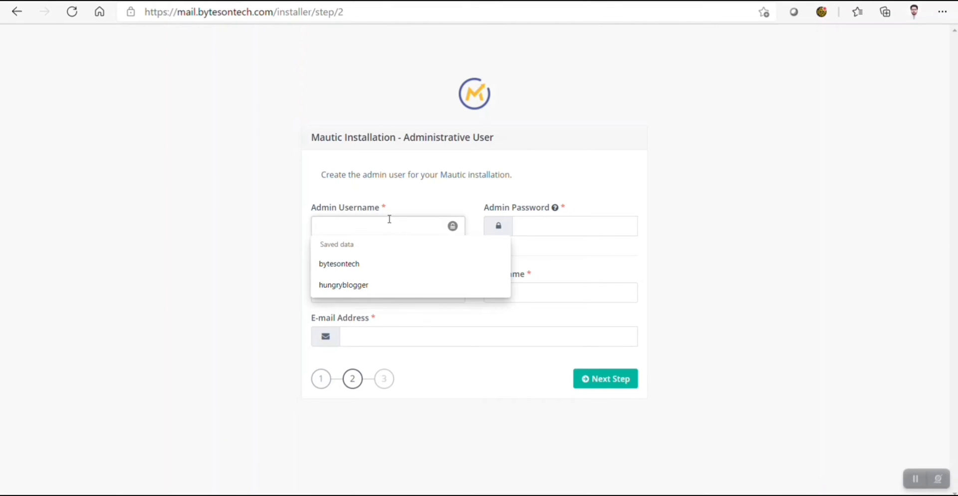
{"action": "left_click", "coordinate": [359, 262]}
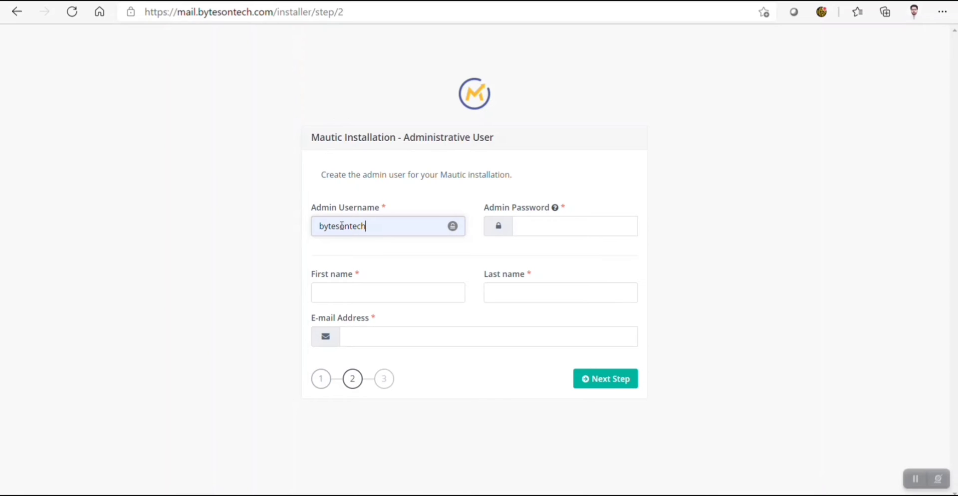
{"action": "left_click", "coordinate": [526, 227]}
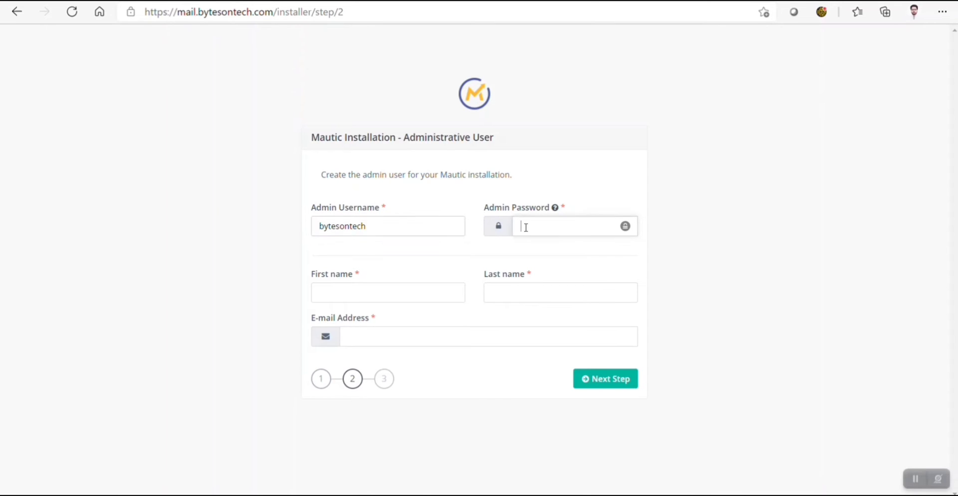
Step: Autofill the admin's first and last name, correct the e-mail address, then continue
{"action": "left_click", "coordinate": [420, 288]}
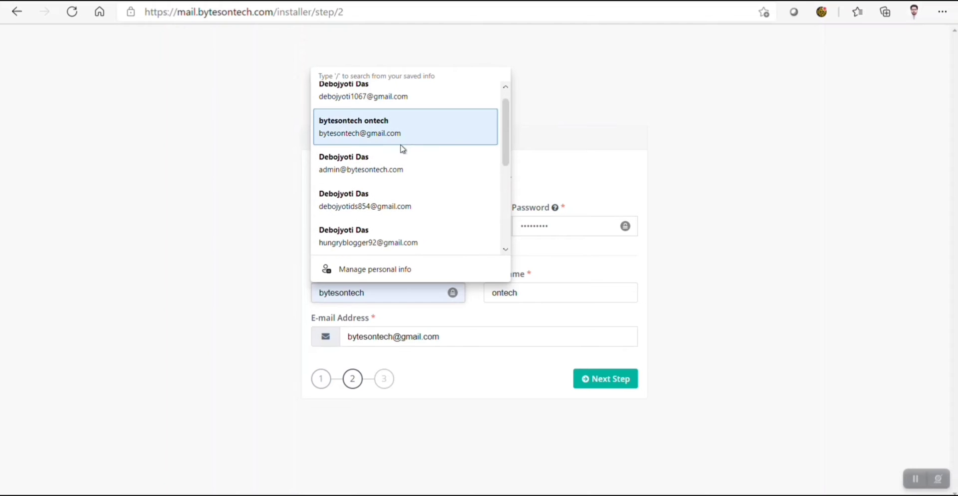
{"action": "left_click", "coordinate": [395, 173]}
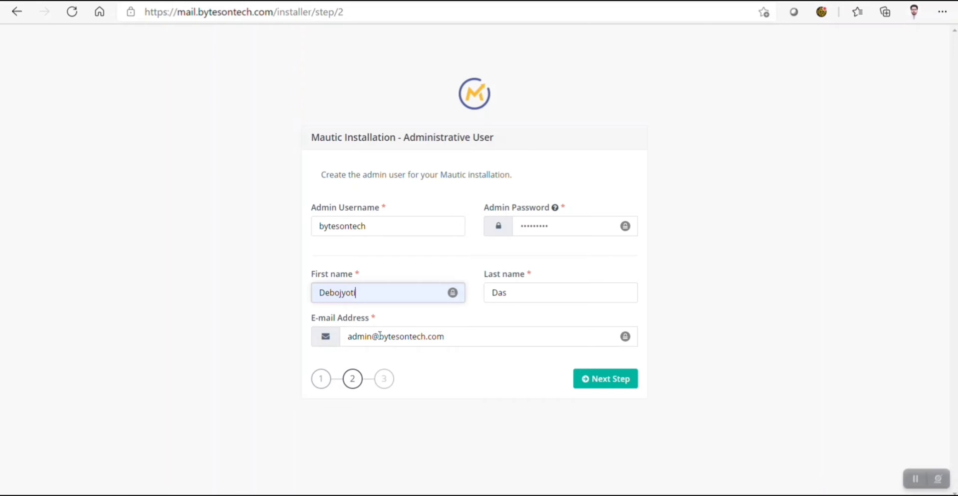
{"action": "left_click_drag", "start_coordinate": [379, 336], "coordinate": [323, 339]}
{"action": "key", "text": "BackSpace"}
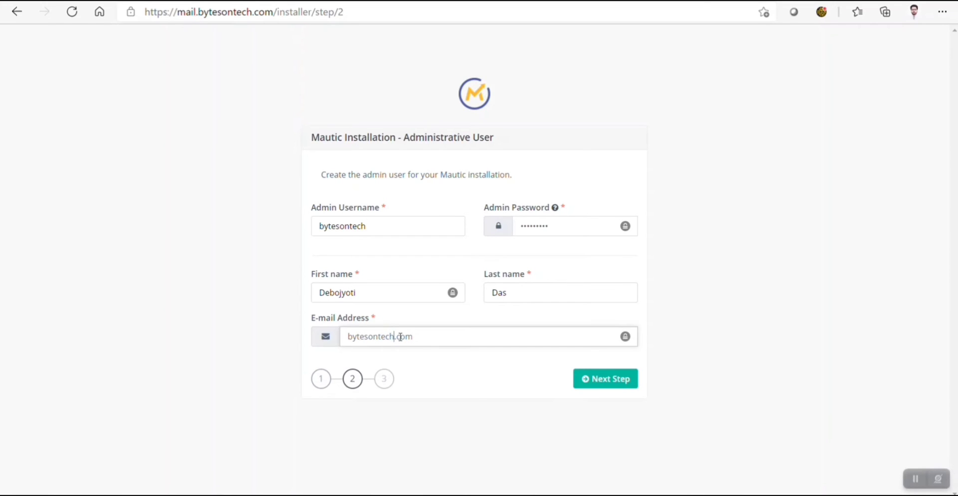
{"action": "left_click_drag", "start_coordinate": [394, 337], "coordinate": [434, 340]}
{"action": "type", "text": "@gmail"}
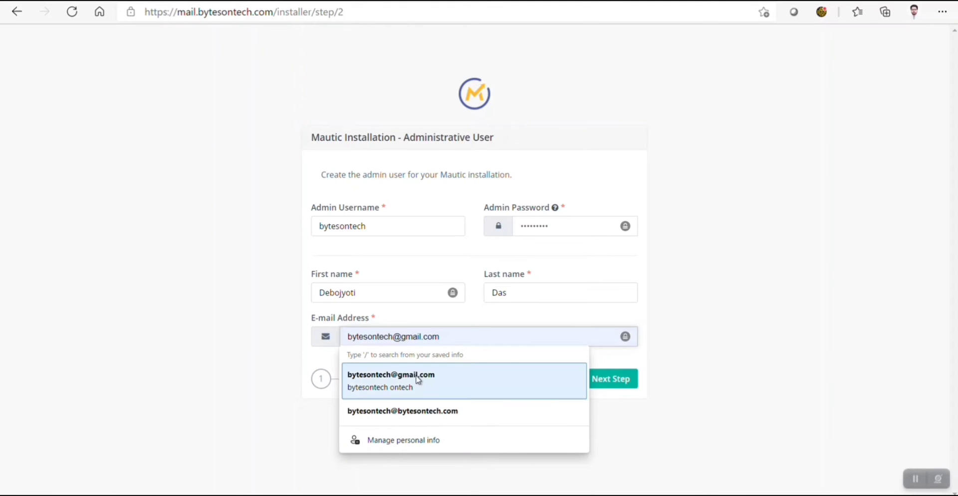
{"action": "left_click", "coordinate": [357, 383]}
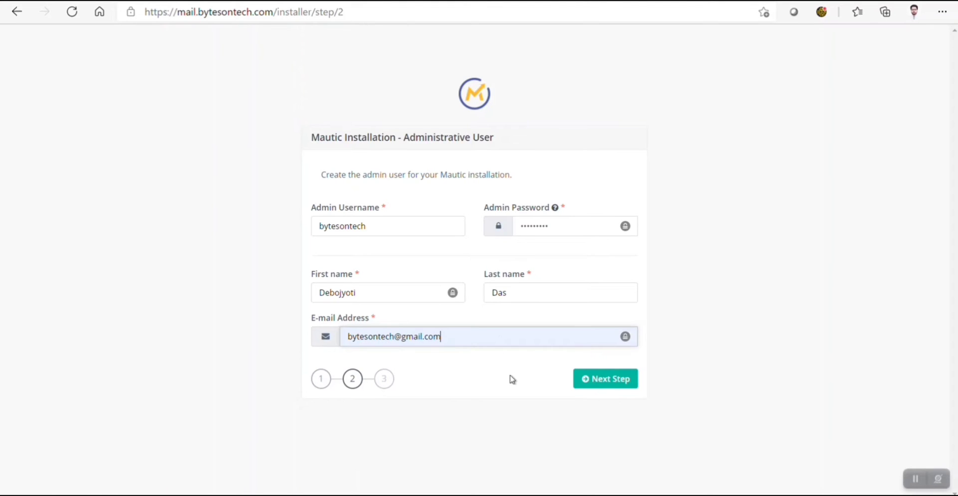
{"action": "left_click", "coordinate": [605, 387]}
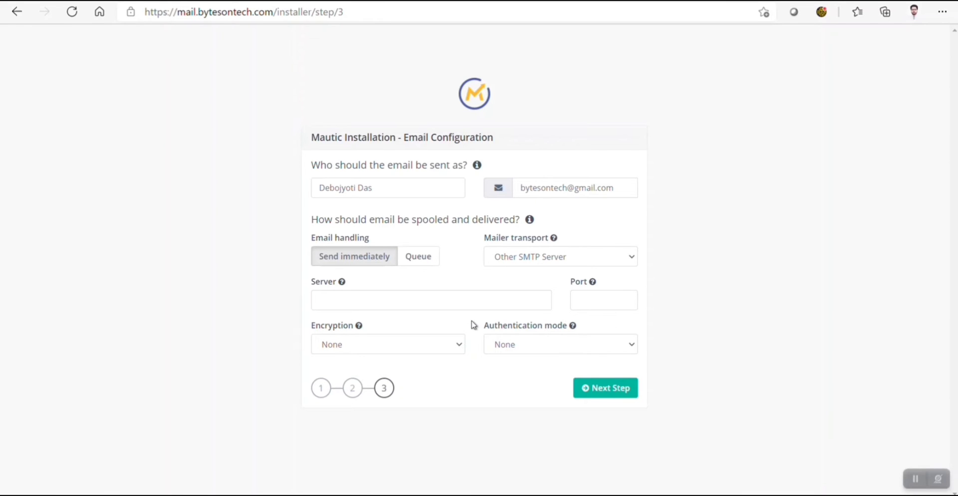
Step: Set SMTP server mail.hostinger.com, TLS encryption, Login authentication and port 587
{"action": "left_click", "coordinate": [451, 303]}
{"action": "left_click", "coordinate": [450, 302]}
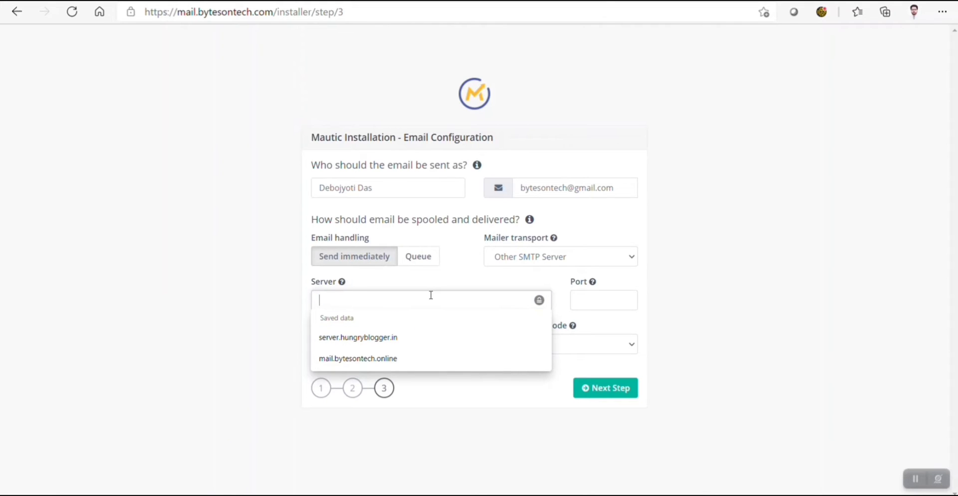
{"action": "type", "text": "mai"}
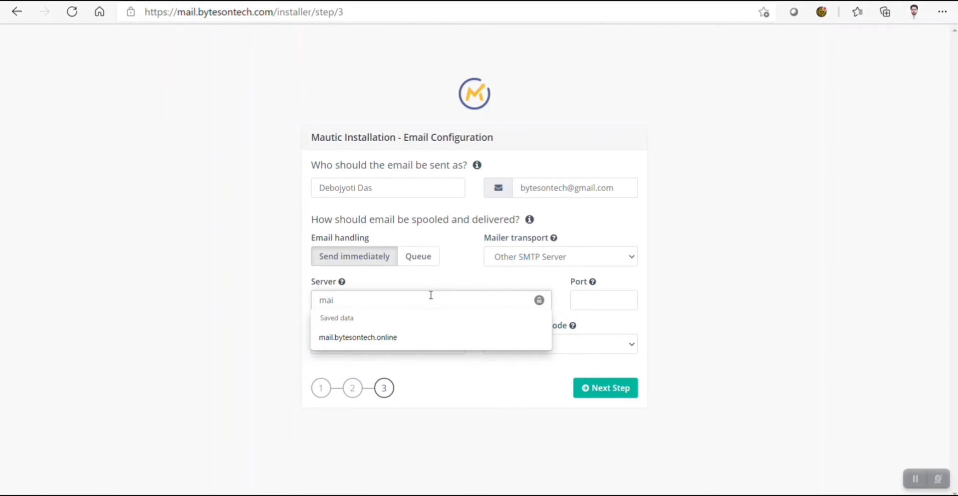
{"action": "type", "text": "l.h"}
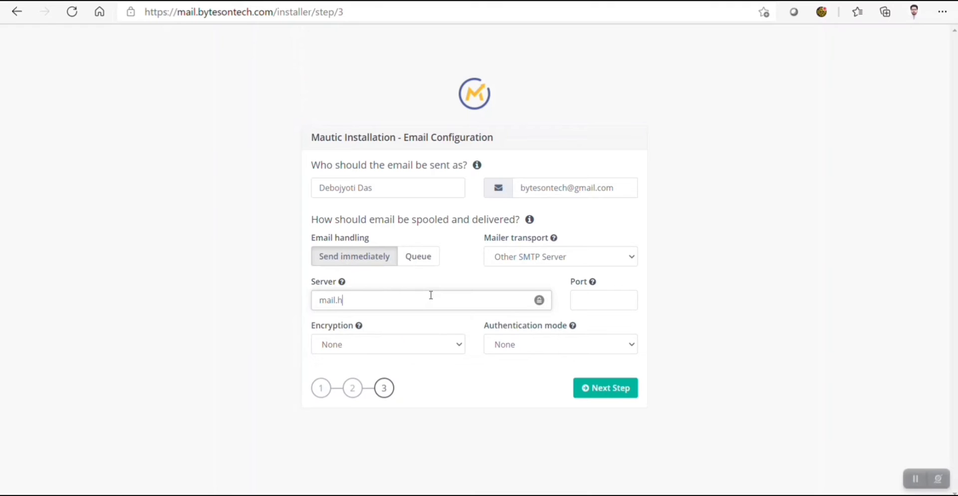
{"action": "type", "text": "ostinger.com"}
{"action": "left_click", "coordinate": [428, 344]}
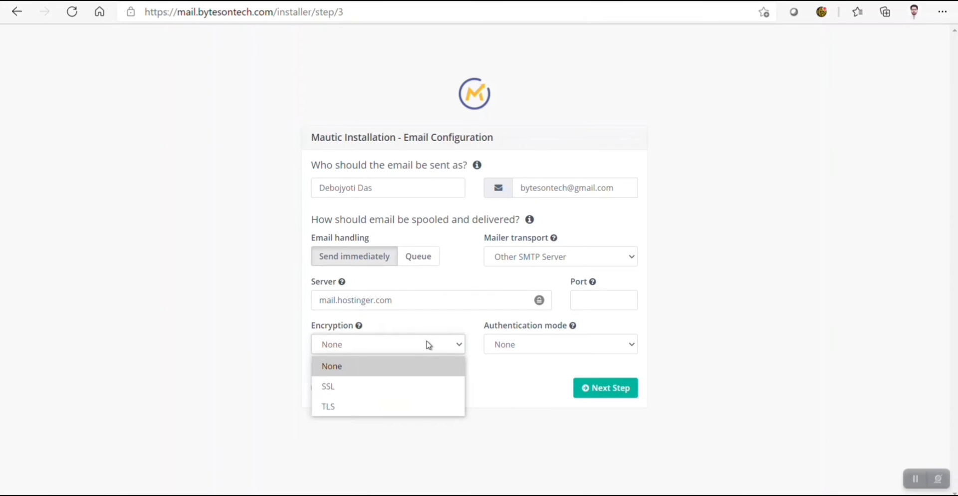
{"action": "left_click", "coordinate": [382, 387]}
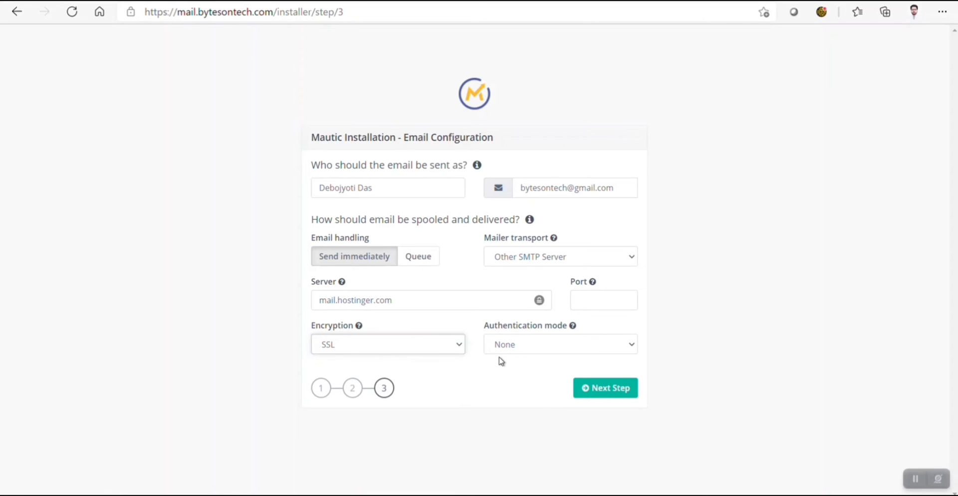
{"action": "left_click", "coordinate": [441, 350]}
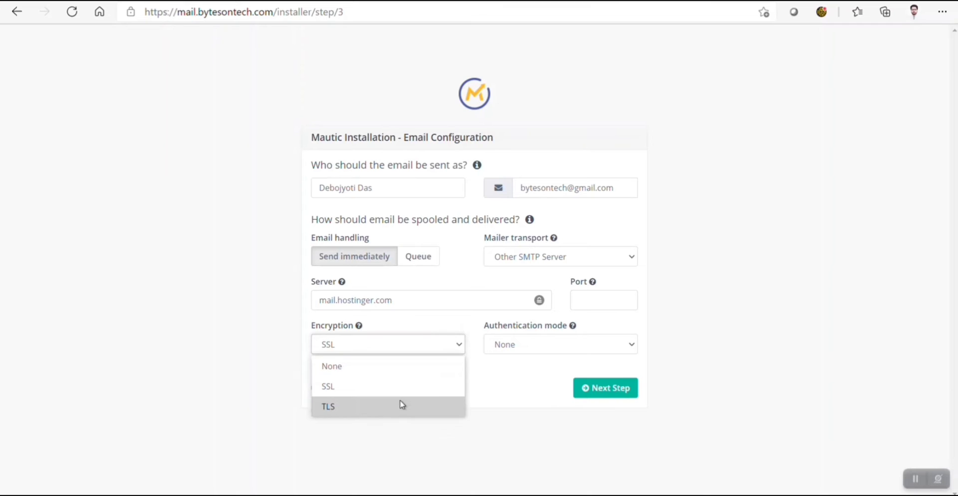
{"action": "left_click", "coordinate": [399, 402]}
{"action": "left_click", "coordinate": [518, 344]}
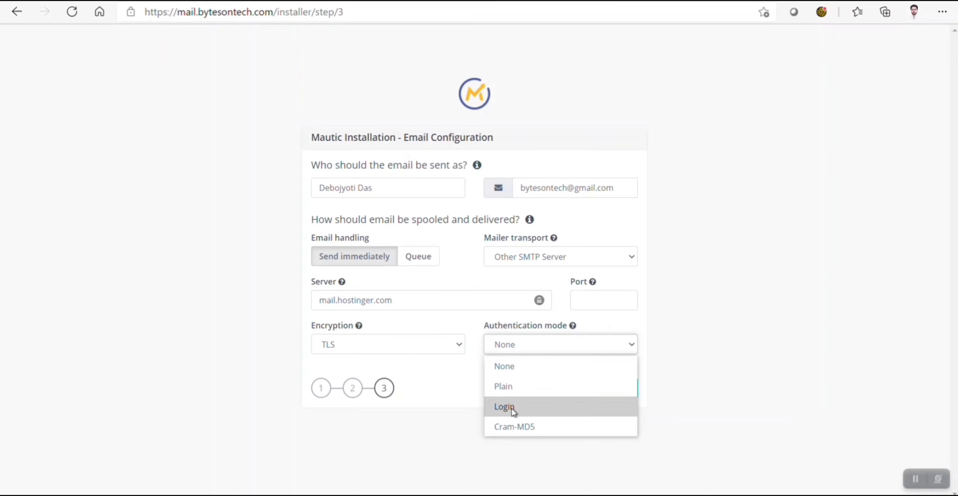
{"action": "left_click", "coordinate": [513, 412]}
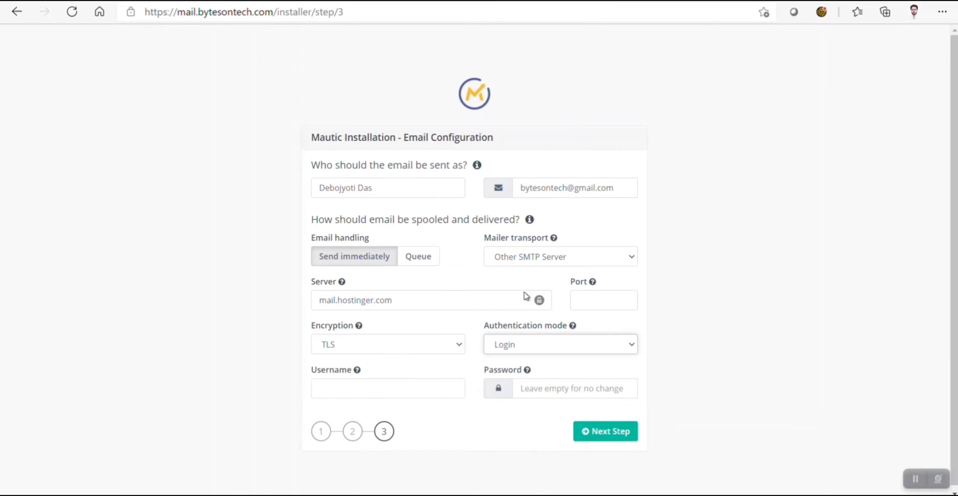
{"action": "left_click", "coordinate": [583, 306]}
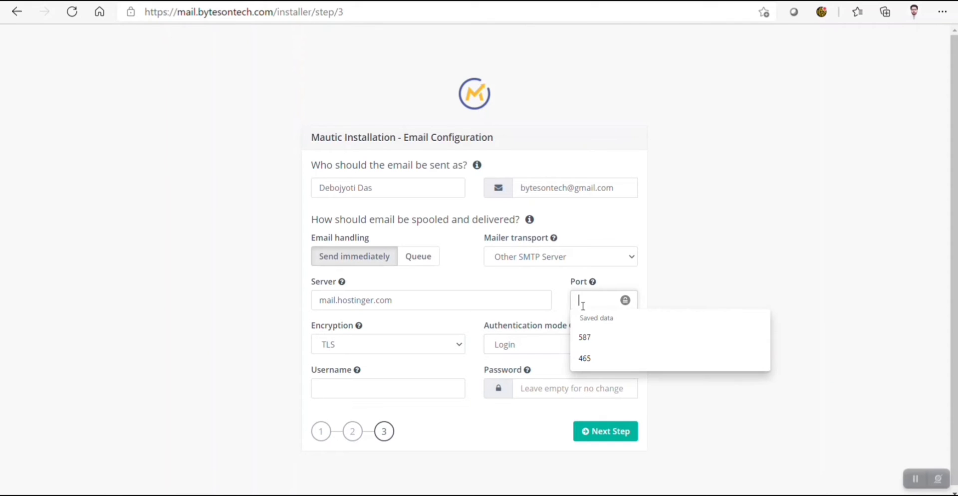
{"action": "left_click", "coordinate": [585, 336]}
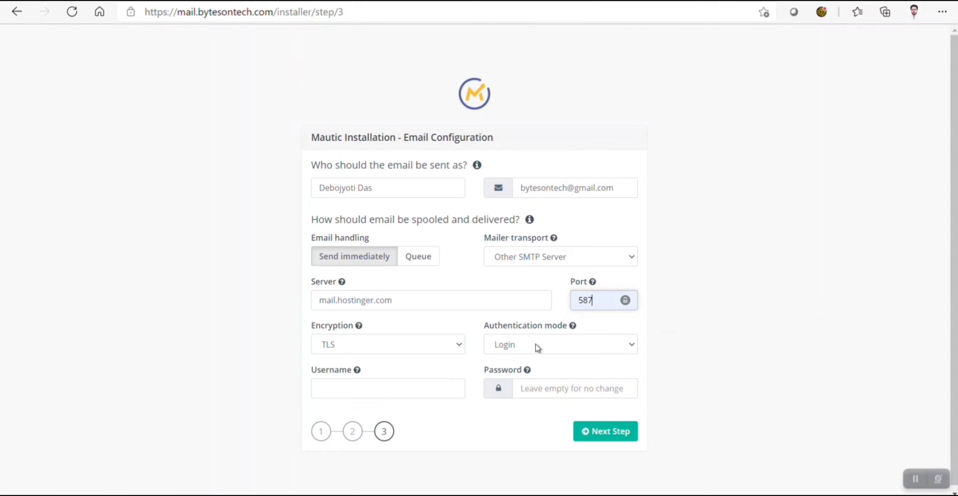
Step: Enter the bytesontech.com mailbox address and password as SMTP credentials, then submit
{"action": "left_click", "coordinate": [358, 396]}
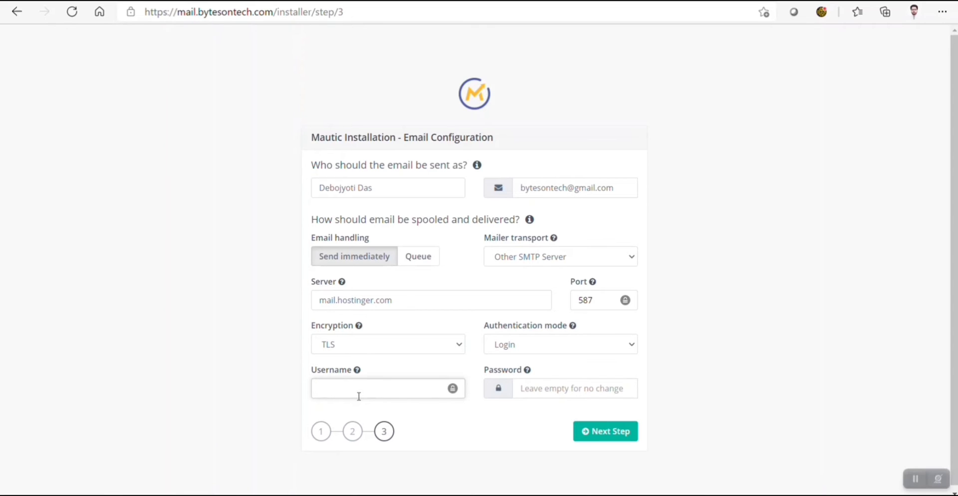
{"action": "left_click", "coordinate": [560, 393]}
{"action": "type", "text": "••"}
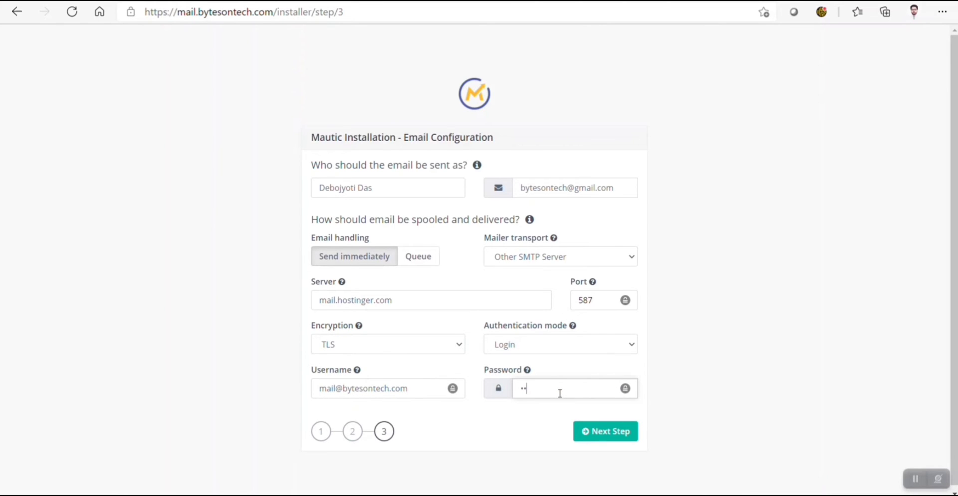
{"action": "type", "text": "•••••••"}
{"action": "left_click", "coordinate": [592, 431]}
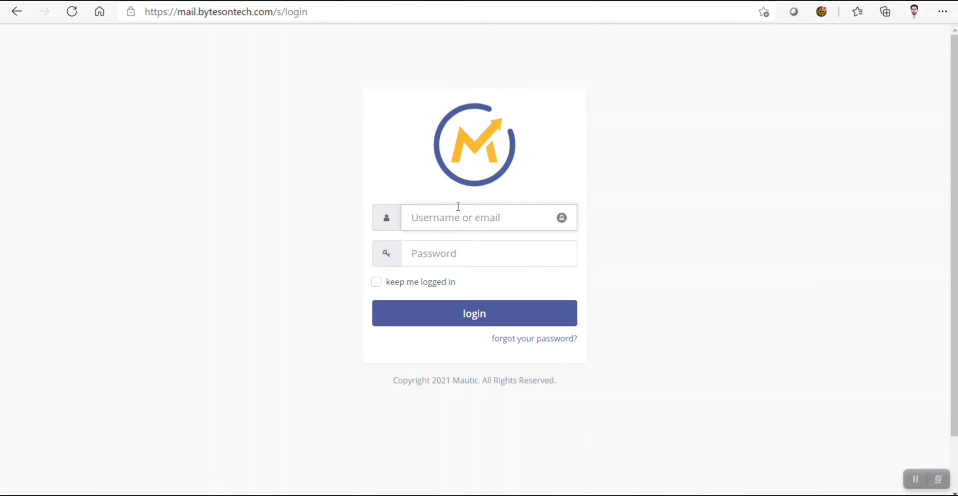
Step: Log in to Mautic with the admin username and password to reach the Dashboard
{"action": "left_click", "coordinate": [454, 219]}
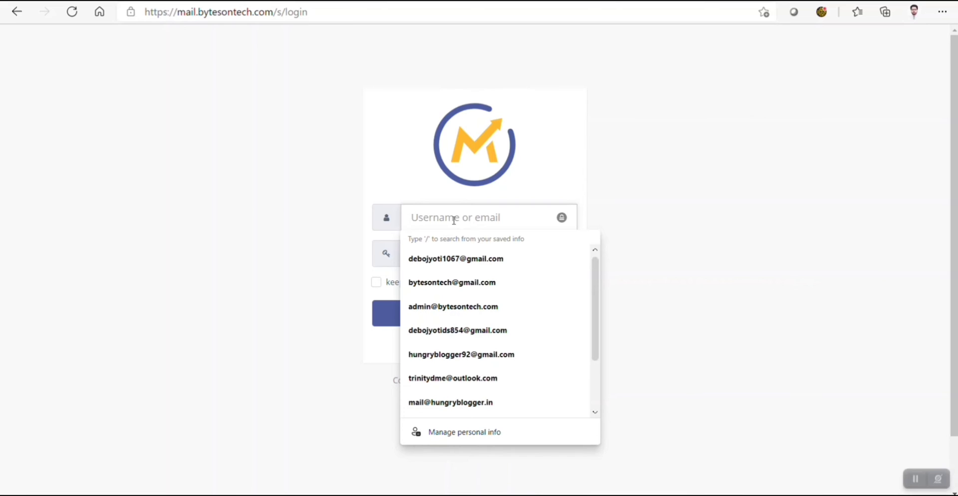
{"action": "type", "text": "by"}
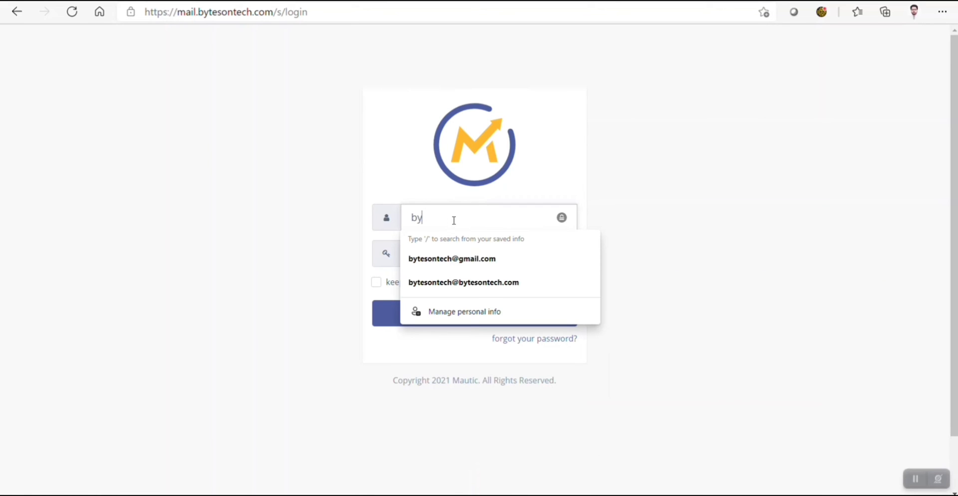
{"action": "type", "text": "tesontech"}
{"action": "key", "text": "Escape"}
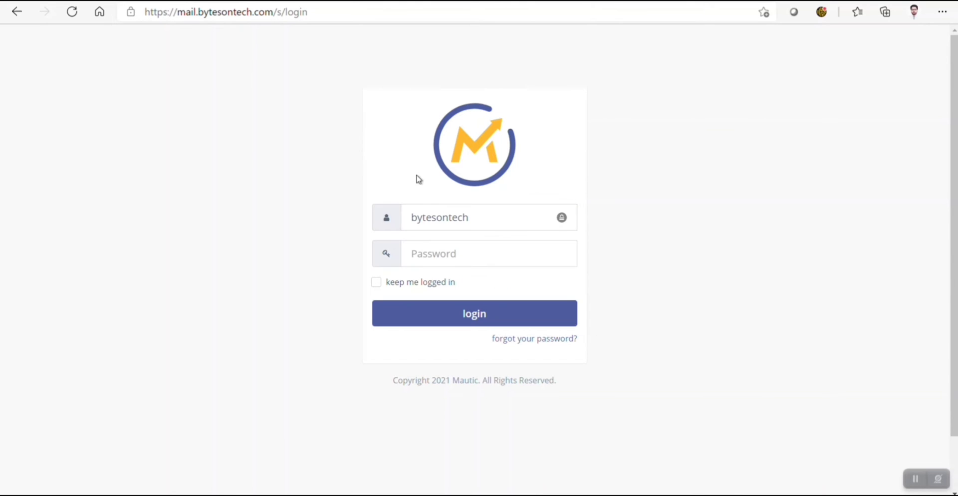
{"action": "left_click", "coordinate": [414, 257]}
{"action": "left_click", "coordinate": [413, 257]}
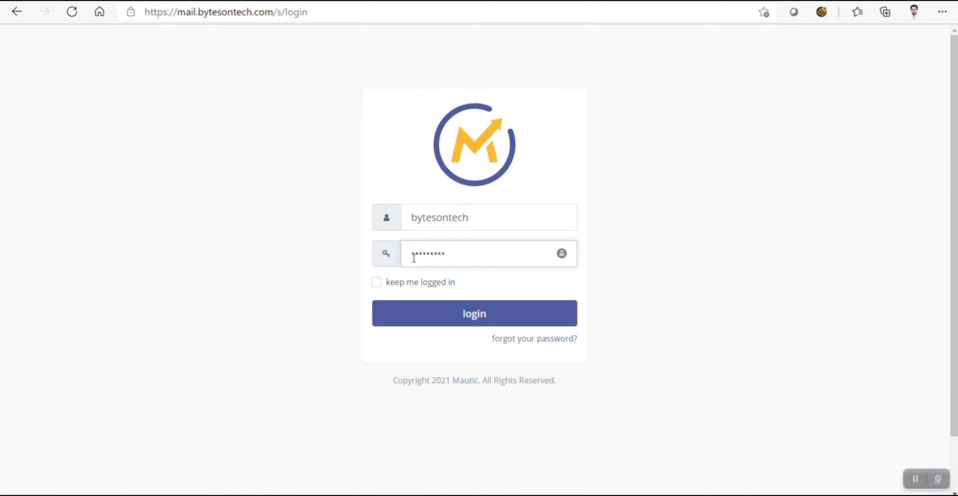
{"action": "left_click", "coordinate": [431, 324]}
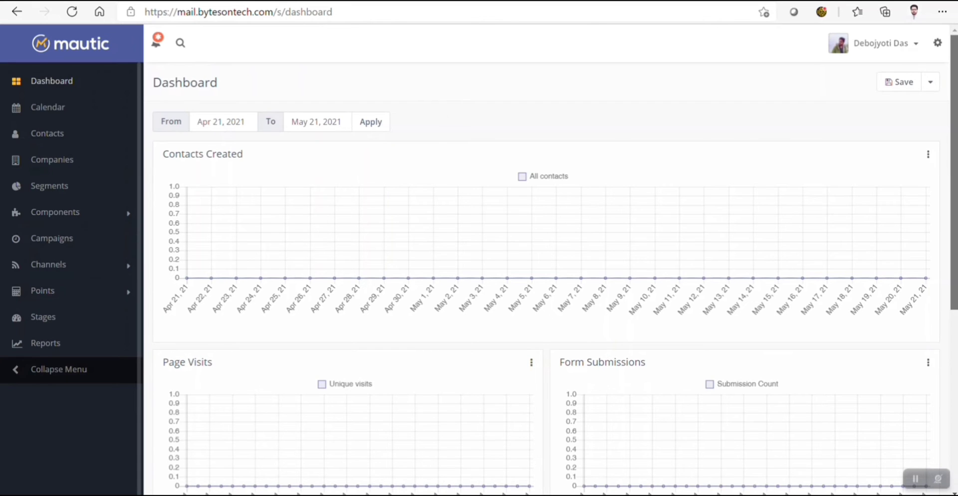
Step: Open Mautic's Configuration page from the gear Settings panel
{"action": "scroll", "coordinate": [546, 279], "scroll_direction": "down", "scroll_amount": 5}
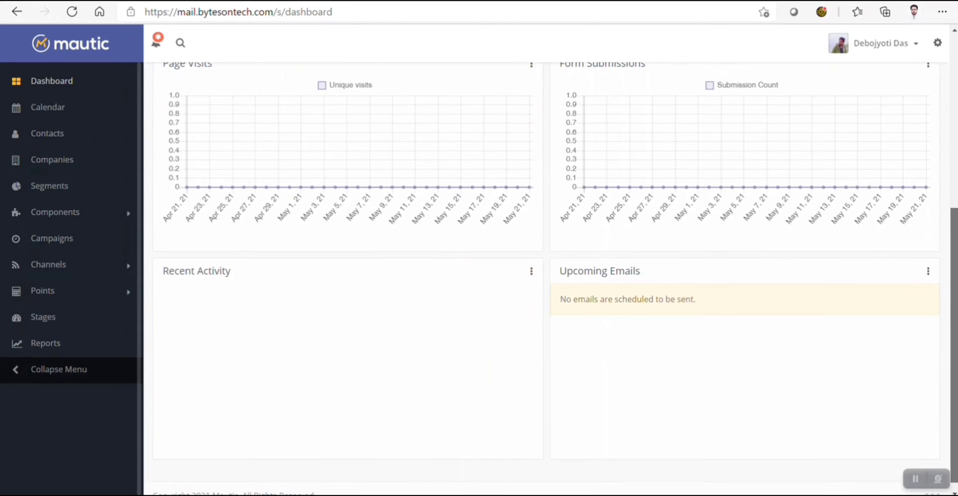
{"action": "scroll", "coordinate": [915, 50], "scroll_direction": "up", "scroll_amount": 5}
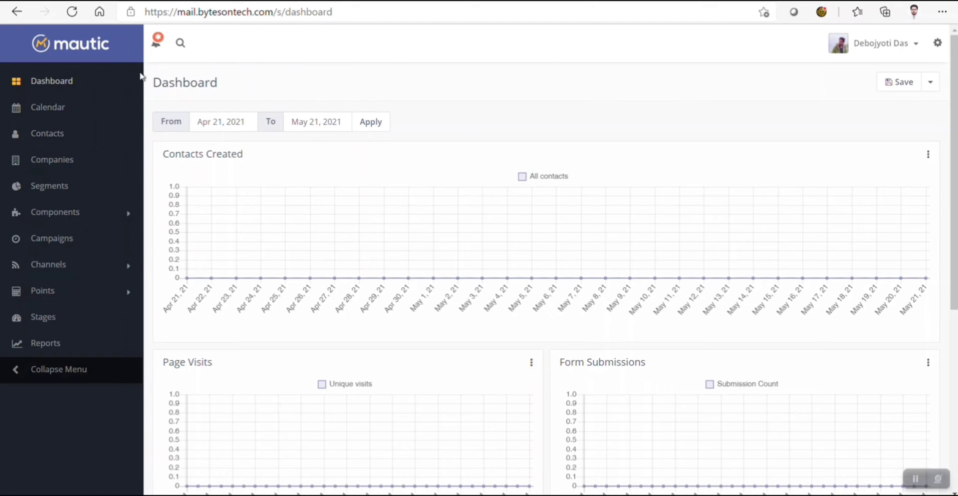
{"action": "left_click", "coordinate": [938, 43]}
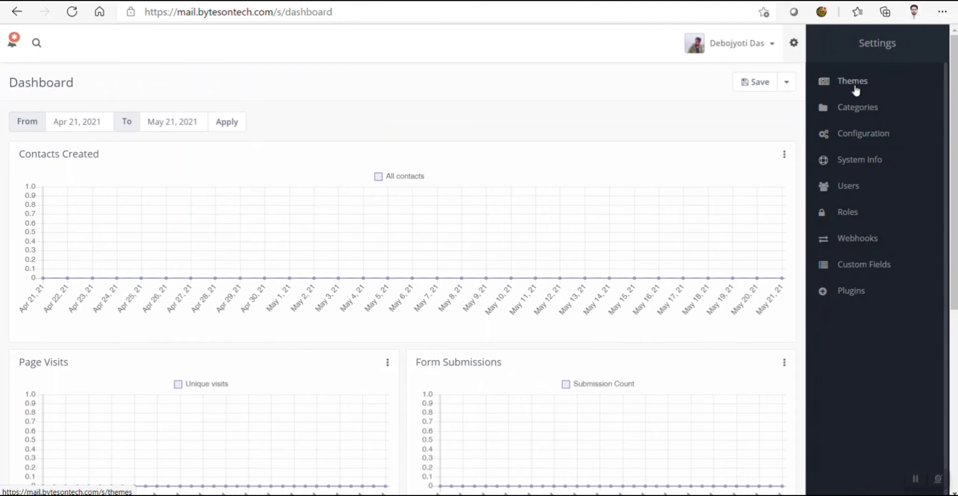
{"action": "left_click", "coordinate": [865, 135]}
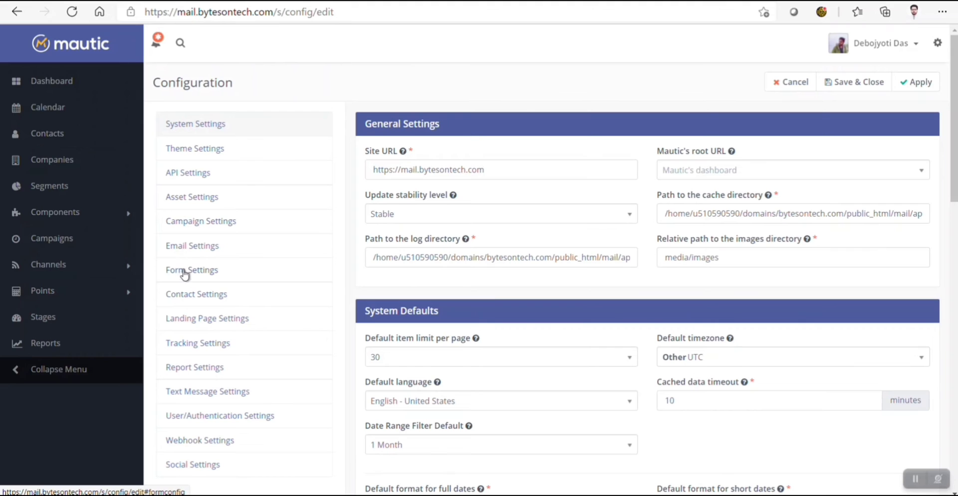
Step: In Email Settings, replace the sender e-mail address with the domain mailbox address
{"action": "left_click", "coordinate": [195, 253]}
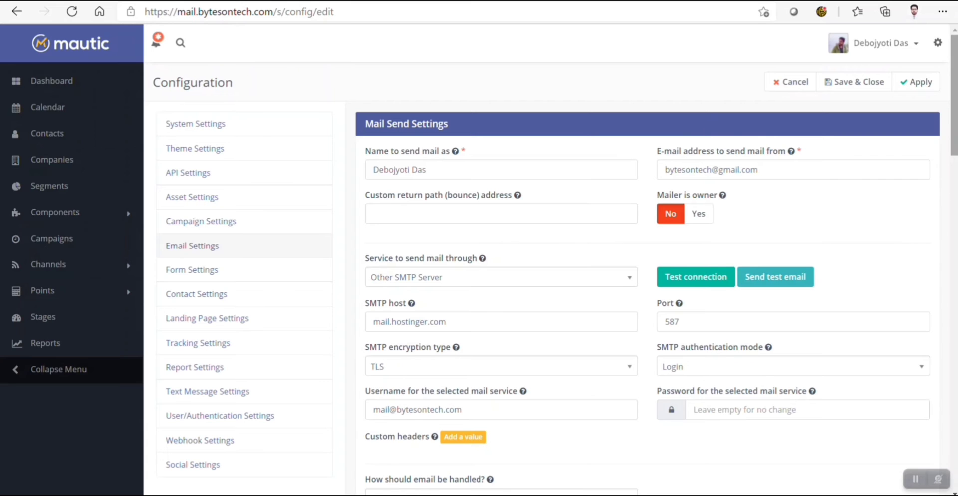
{"action": "scroll", "coordinate": [740, 173], "scroll_direction": "down", "scroll_amount": 1}
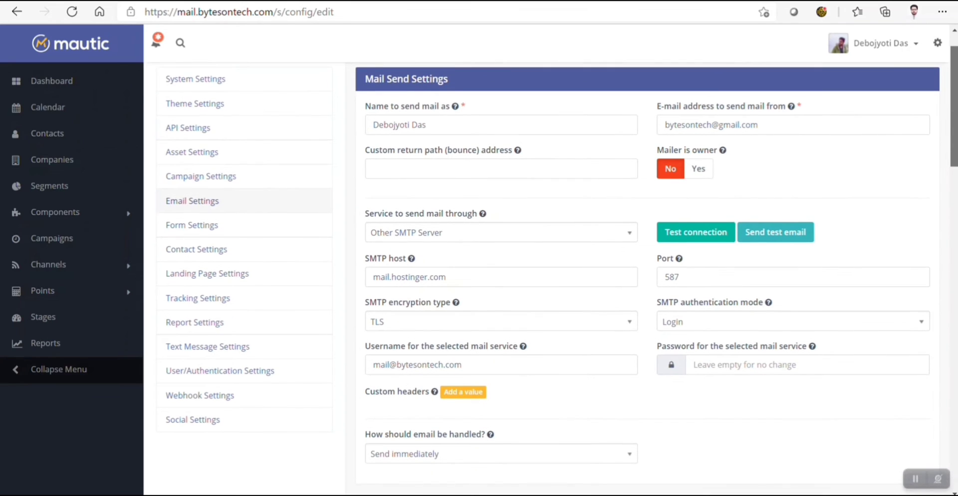
{"action": "scroll", "coordinate": [558, 267], "scroll_direction": "up", "scroll_amount": 1}
{"action": "left_click", "coordinate": [670, 130]}
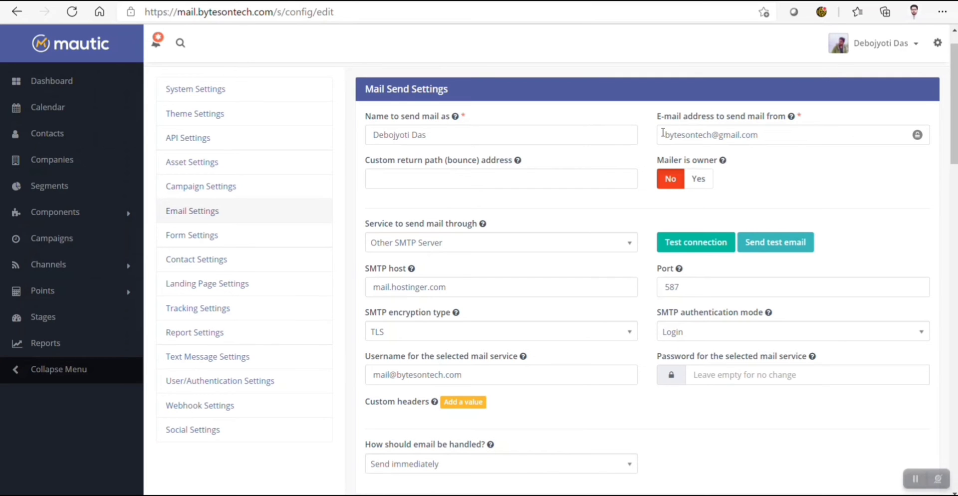
{"action": "left_click_drag", "start_coordinate": [662, 133], "coordinate": [788, 140]}
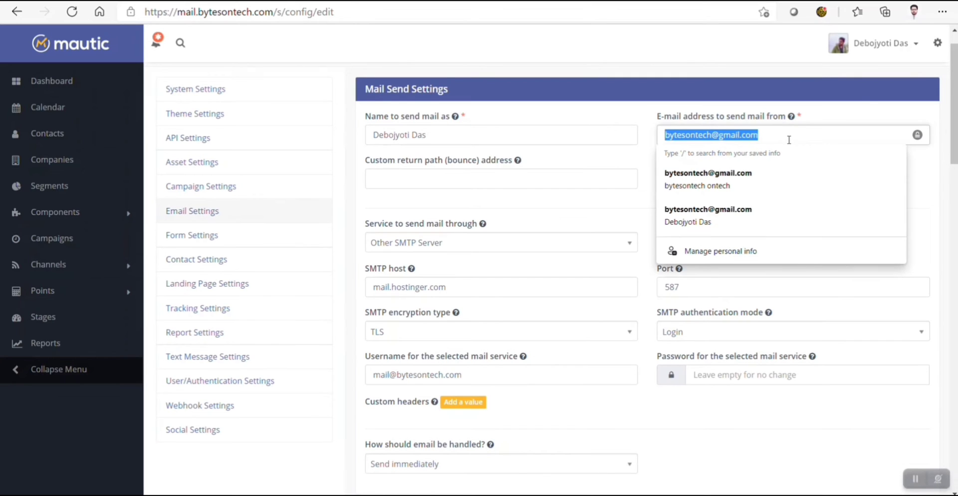
{"action": "scroll", "coordinate": [668, 175], "scroll_direction": "up", "scroll_amount": 1}
{"action": "left_click_drag", "start_coordinate": [663, 173], "coordinate": [767, 170]}
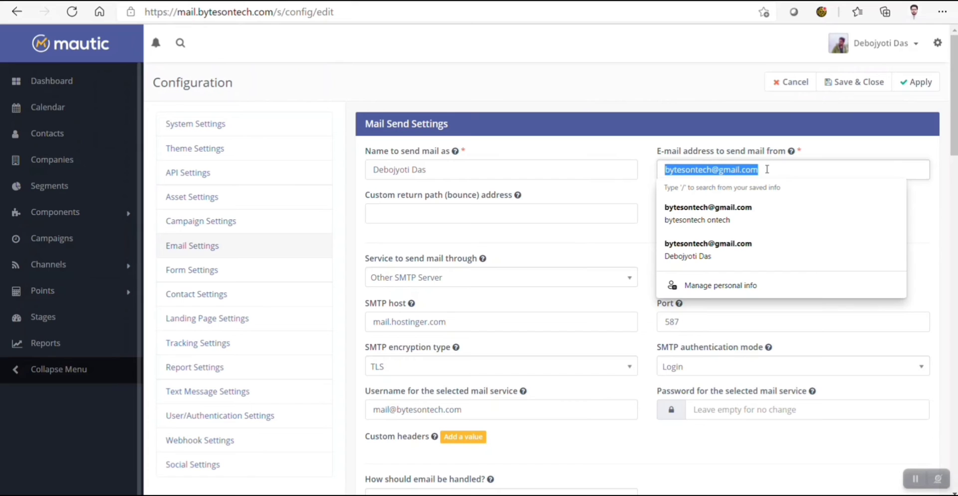
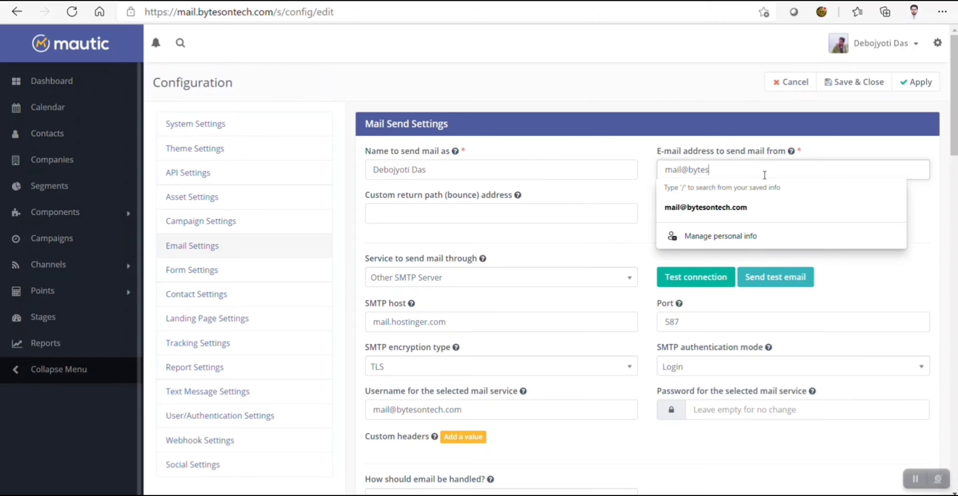
{"action": "left_click", "coordinate": [754, 204]}
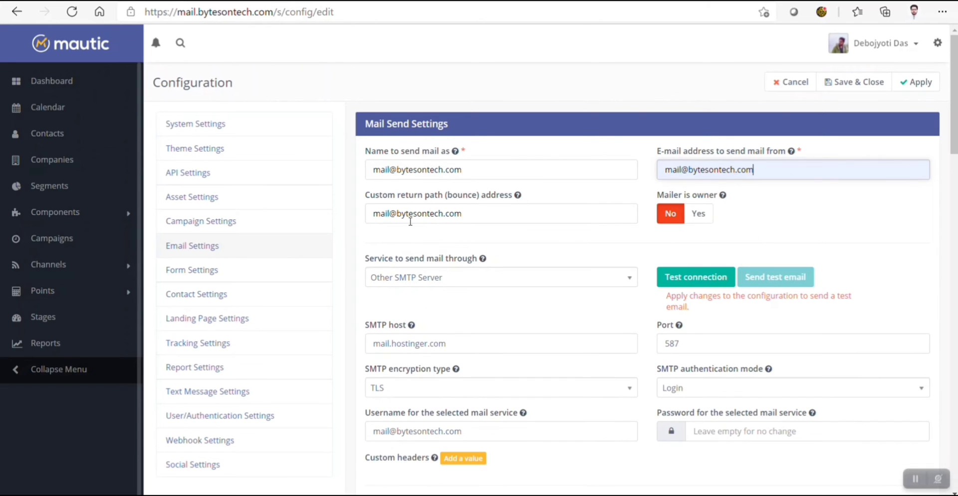
Step: Change the 'Name to send mail as' field to Bytes On Tech
{"action": "double_click", "coordinate": [409, 171]}
{"action": "key", "text": "ctrl+a"}
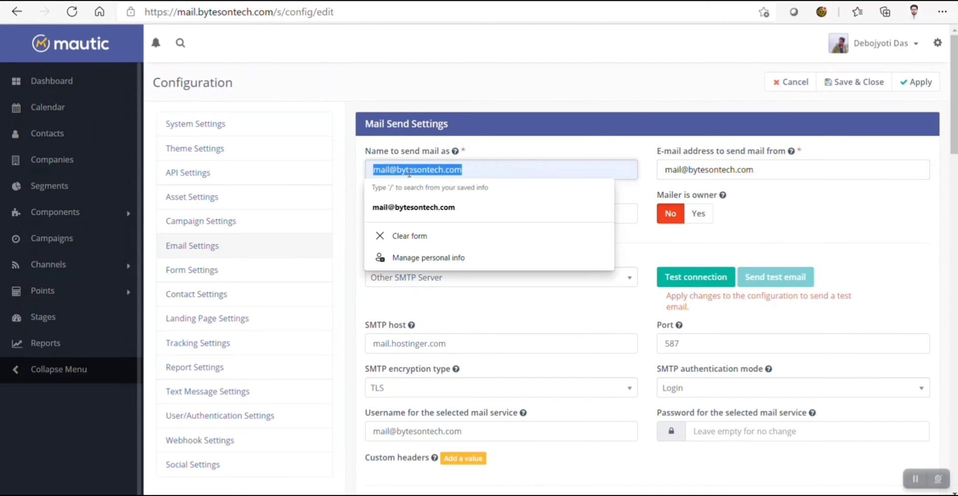
{"action": "key", "text": "BackSpace"}
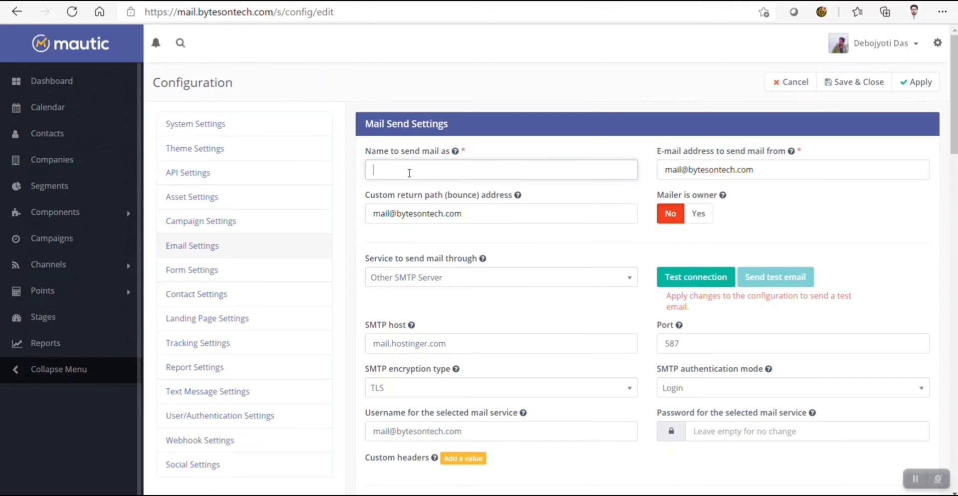
{"action": "type", "text": "Bytes"}
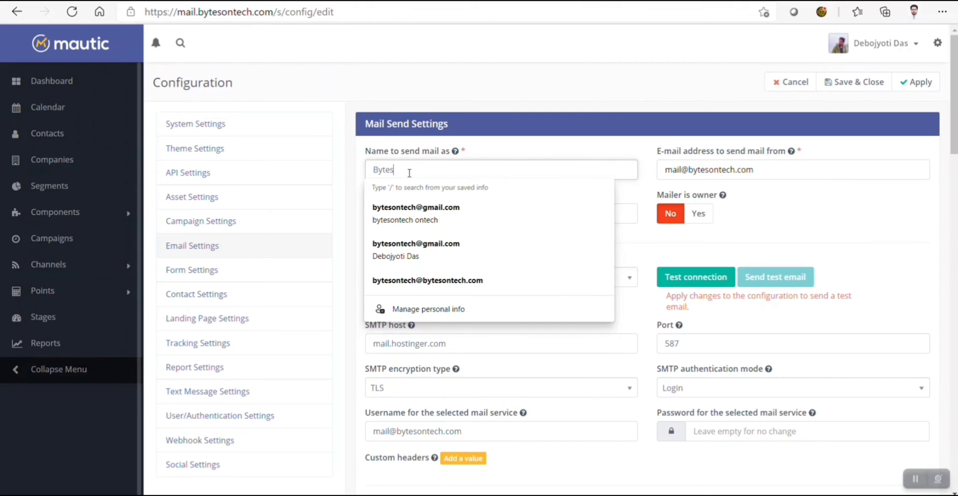
{"action": "type", "text": " On Tech"}
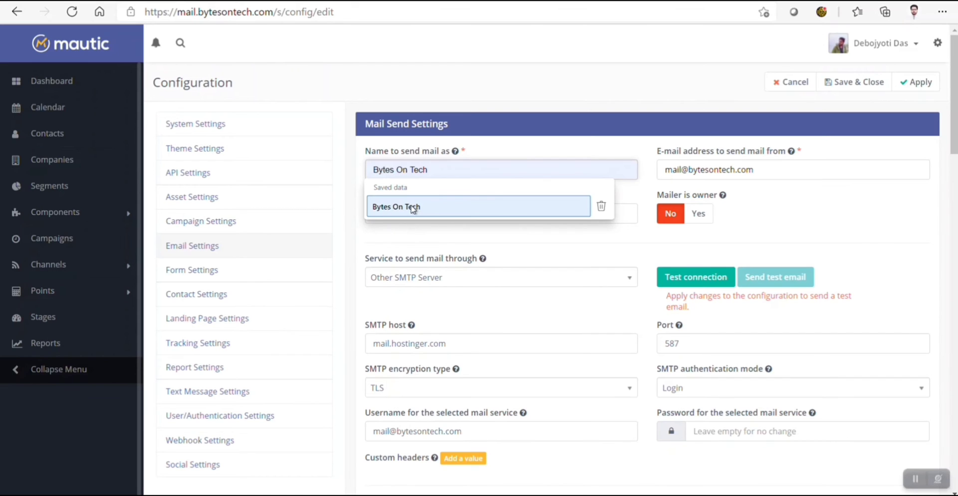
{"action": "left_click", "coordinate": [412, 205]}
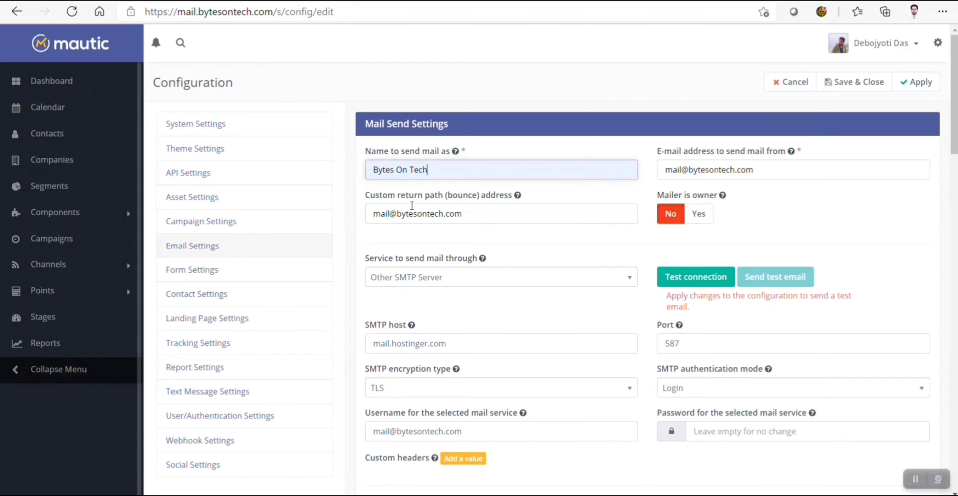
Step: Set Mailer is owner to Yes and keep Other SMTP Server as the mail service
{"action": "left_click", "coordinate": [698, 213]}
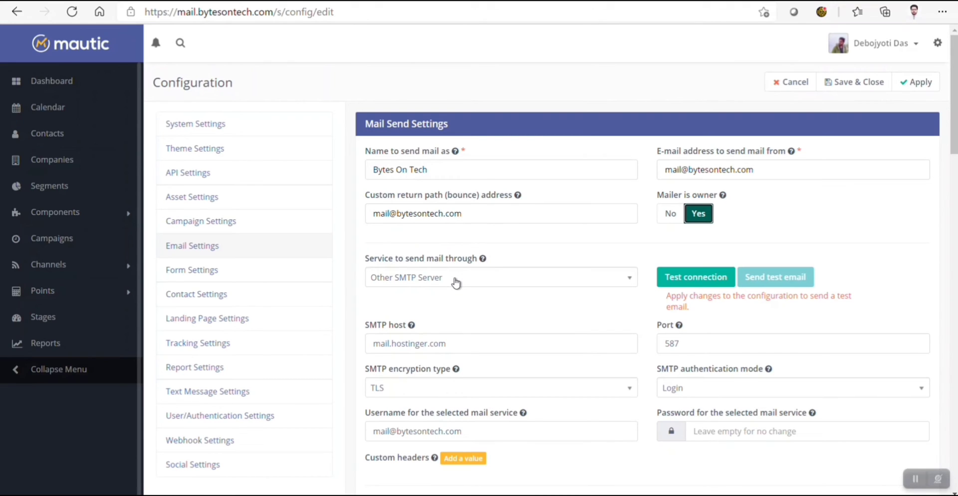
{"action": "left_click", "coordinate": [455, 283]}
{"action": "left_click", "coordinate": [455, 283]}
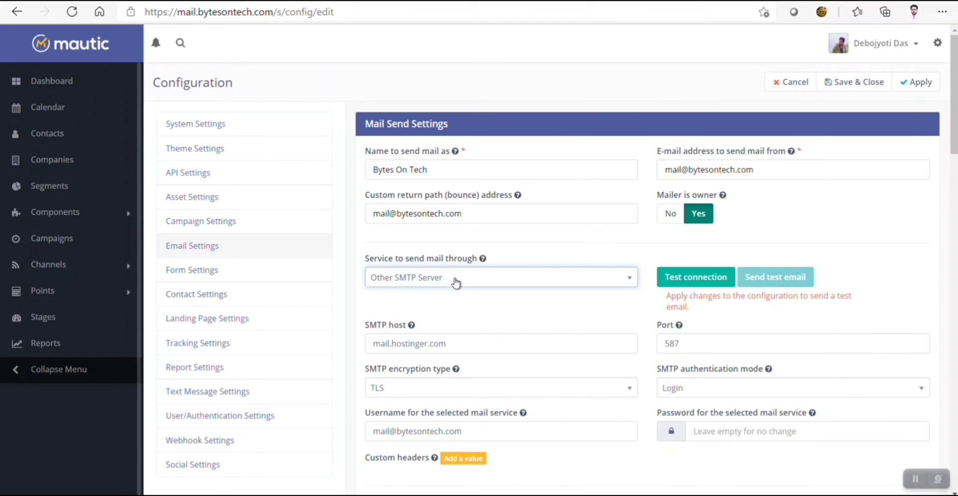
{"action": "left_click", "coordinate": [474, 284]}
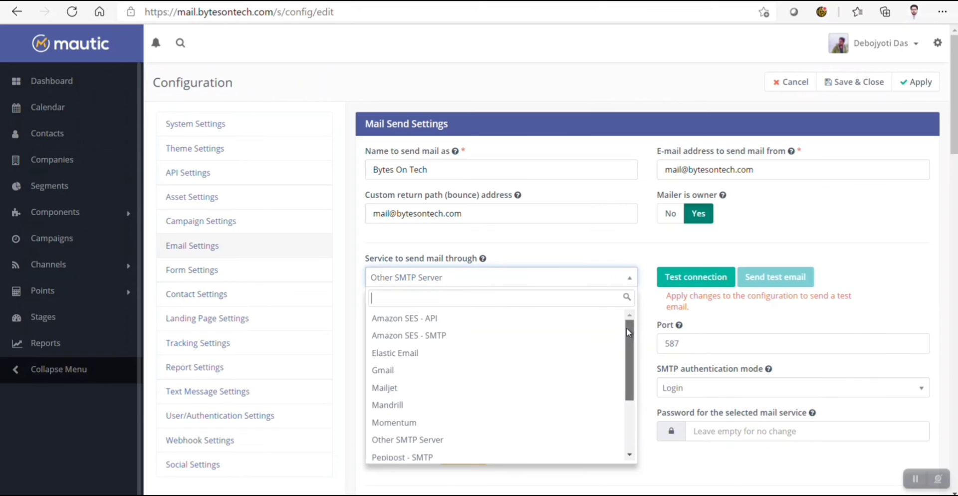
{"action": "left_click_drag", "start_coordinate": [628, 332], "coordinate": [644, 388]}
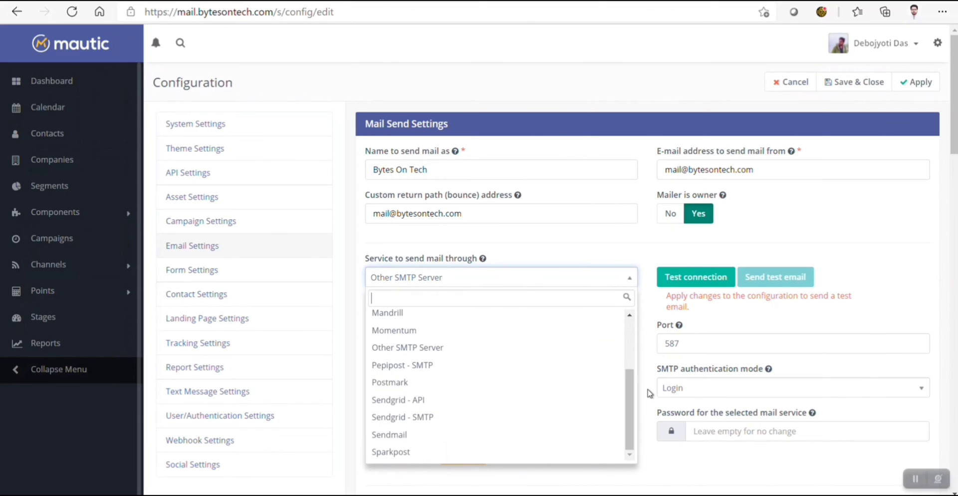
{"action": "left_click", "coordinate": [575, 253]}
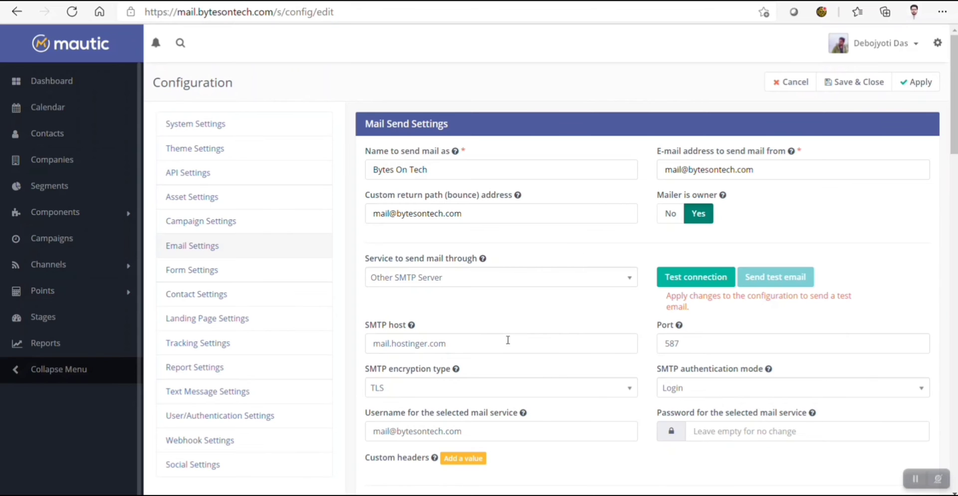
{"action": "scroll", "coordinate": [508, 340], "scroll_direction": "down", "scroll_amount": 1}
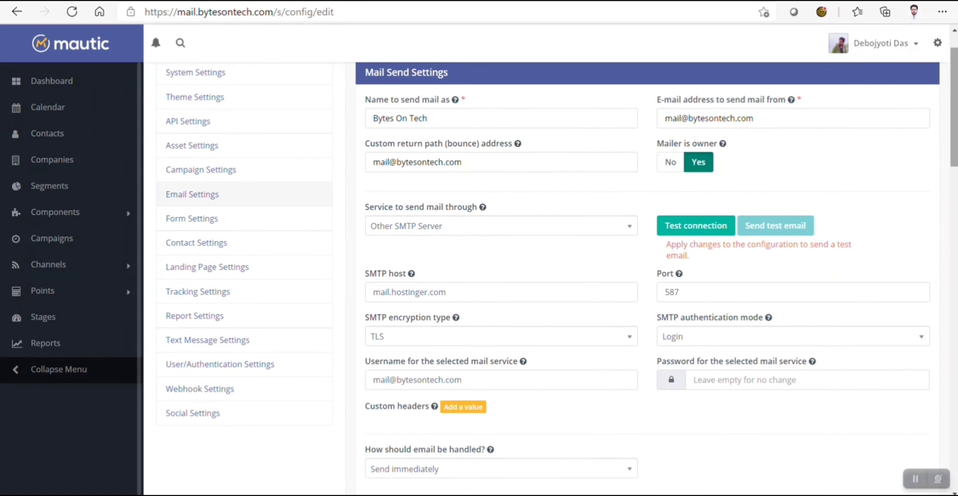
{"action": "scroll", "coordinate": [953, 105], "scroll_direction": "up", "scroll_amount": 1}
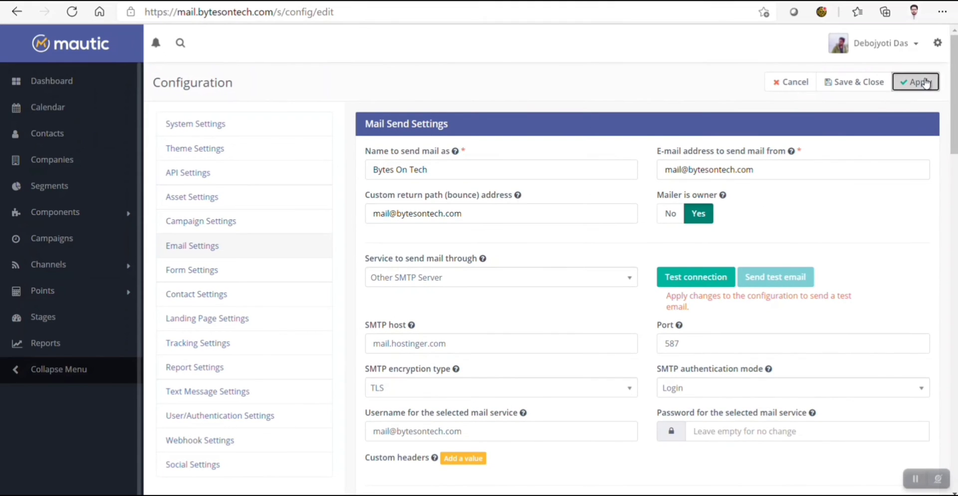
Step: Apply and save the email settings, then reopen Configuration from the Settings panel
{"action": "left_click", "coordinate": [923, 81]}
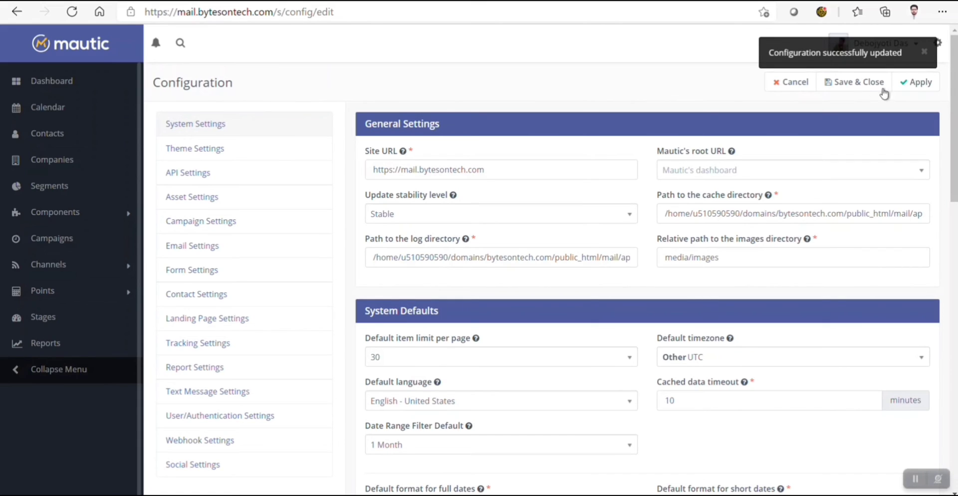
{"action": "left_click", "coordinate": [883, 92]}
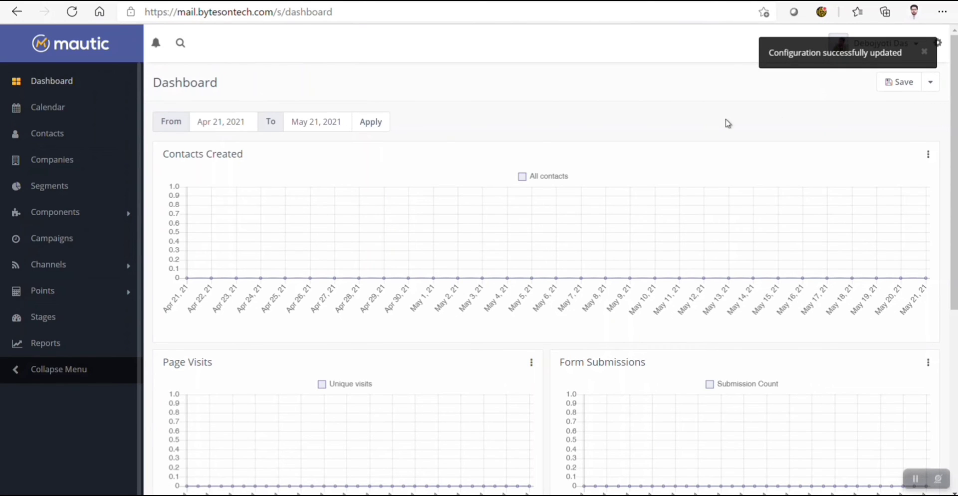
{"action": "left_click", "coordinate": [937, 43]}
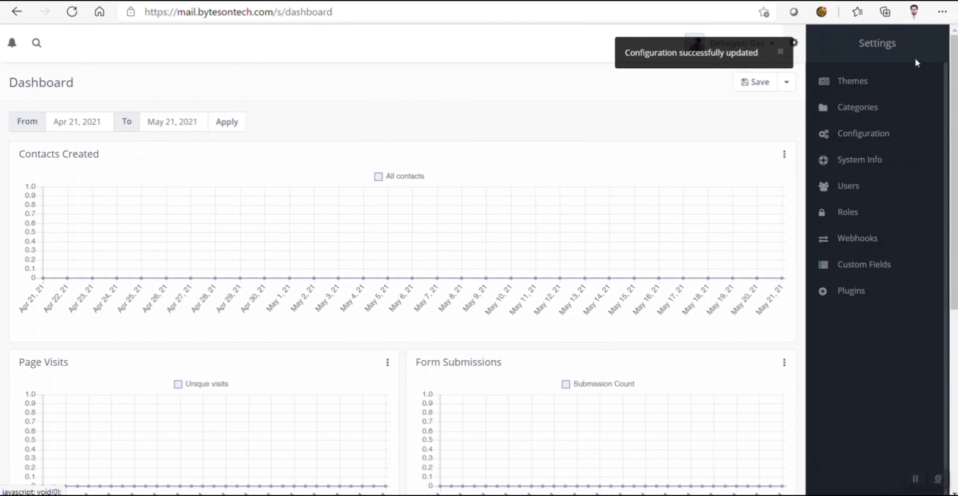
{"action": "left_click", "coordinate": [863, 136]}
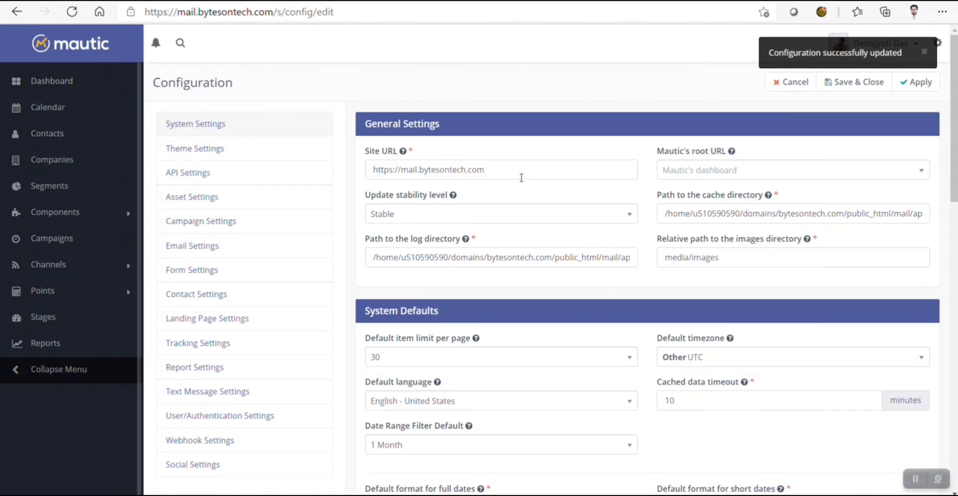
Step: Run the SMTP connection test, which times out reaching mail.hostinger.com on port 587
{"action": "left_click", "coordinate": [198, 254]}
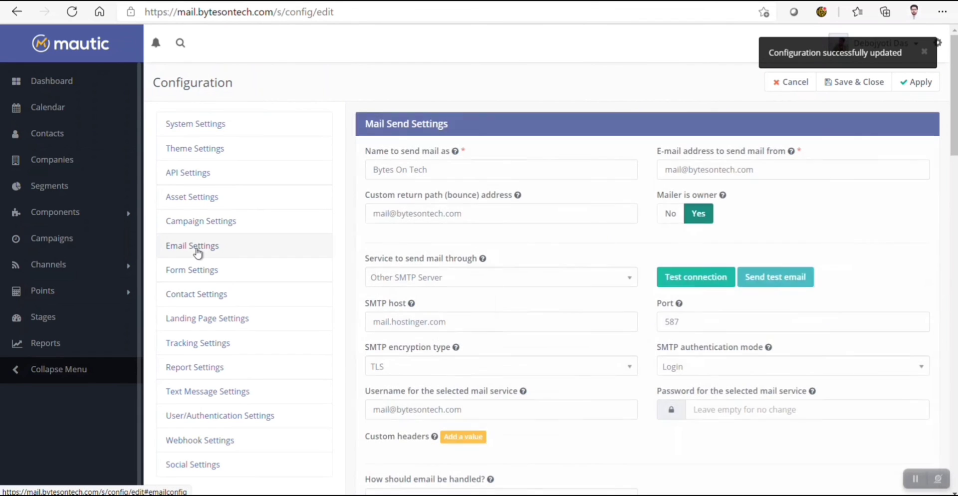
{"action": "left_click", "coordinate": [725, 276]}
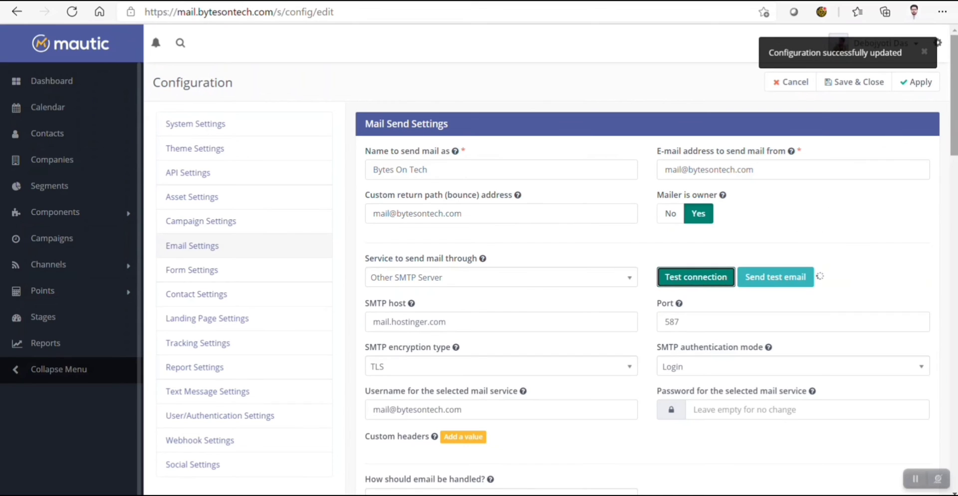
{"action": "scroll", "coordinate": [555, 263], "scroll_direction": "down", "scroll_amount": 2}
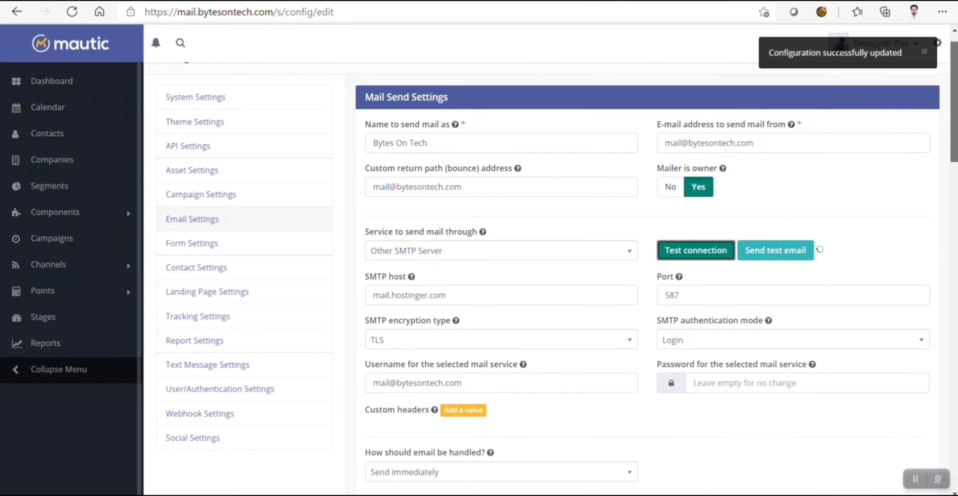
{"action": "scroll", "coordinate": [555, 263], "scroll_direction": "down", "scroll_amount": 2}
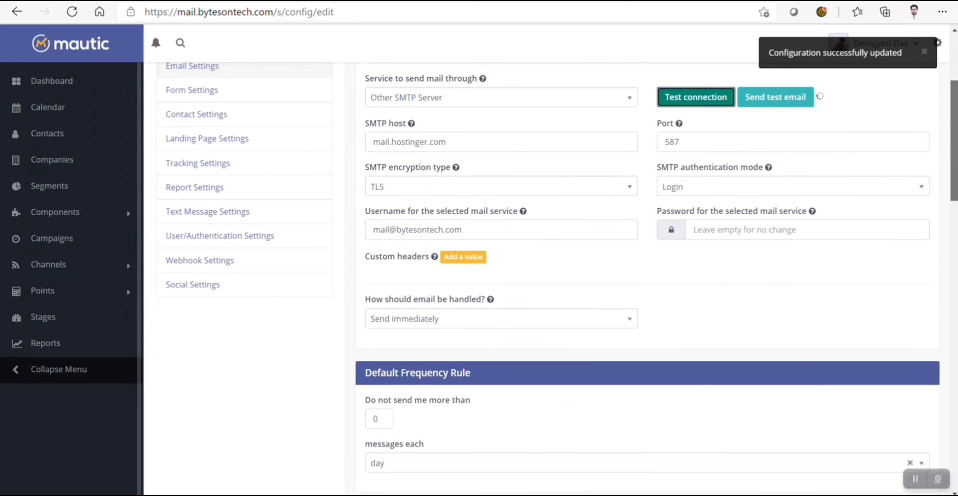
{"action": "scroll", "coordinate": [950, 106], "scroll_direction": "up", "scroll_amount": 4}
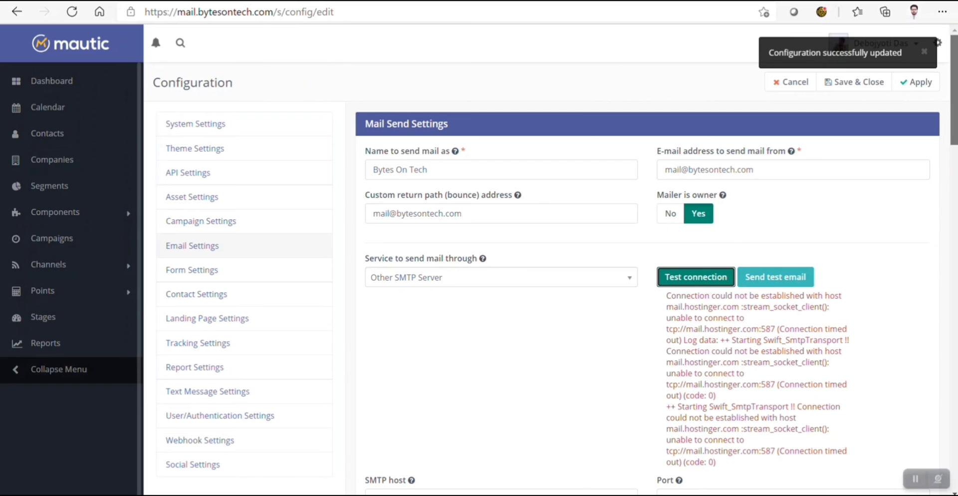
Step: Replace 'mail' with 'smtp' so the SMTP host reads smtp.hostinger.com, keeping port 587 and TLS
{"action": "scroll", "coordinate": [932, 204], "scroll_direction": "down", "scroll_amount": 1}
{"action": "scroll", "coordinate": [555, 261], "scroll_direction": "down", "scroll_amount": 2}
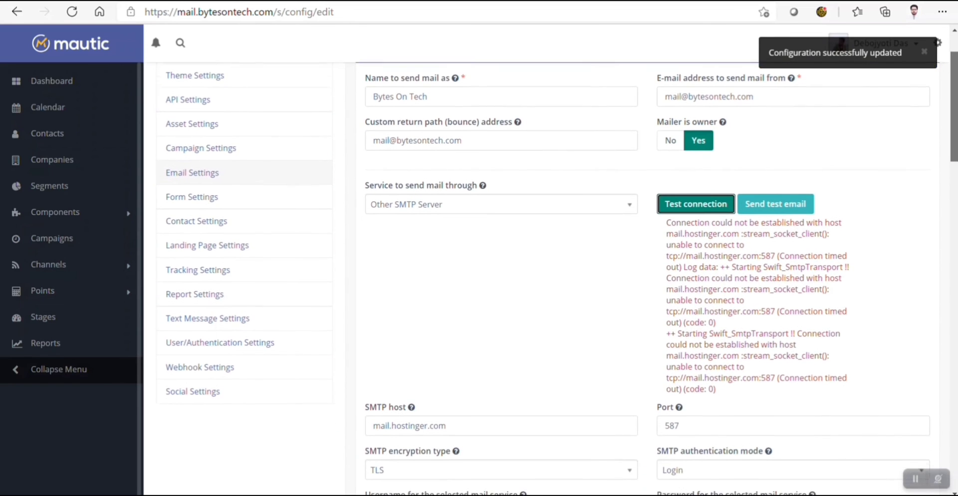
{"action": "scroll", "coordinate": [543, 278], "scroll_direction": "down", "scroll_amount": 1}
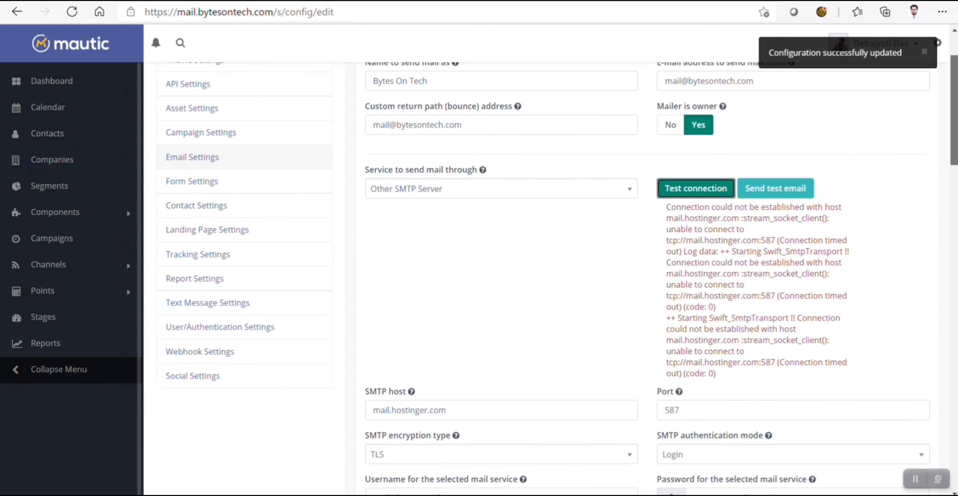
{"action": "scroll", "coordinate": [551, 280], "scroll_direction": "down", "scroll_amount": 2}
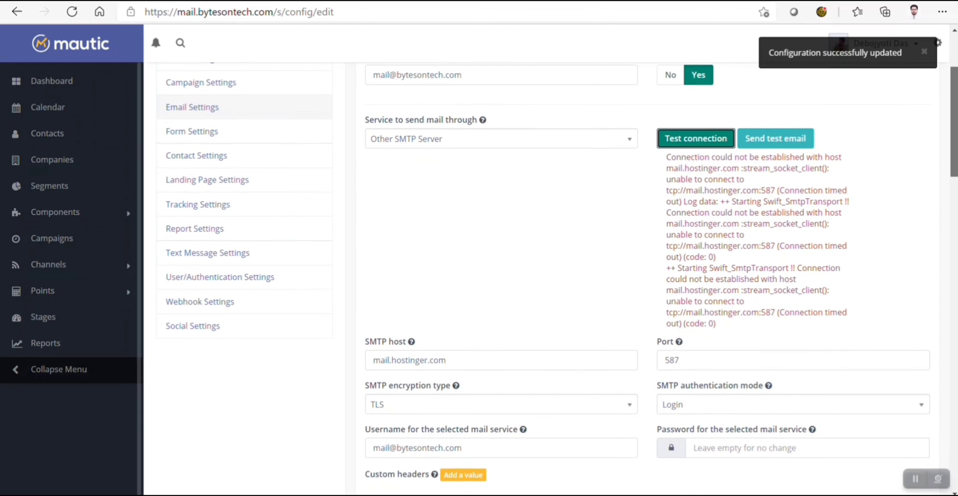
{"action": "scroll", "coordinate": [373, 234], "scroll_direction": "down", "scroll_amount": 1}
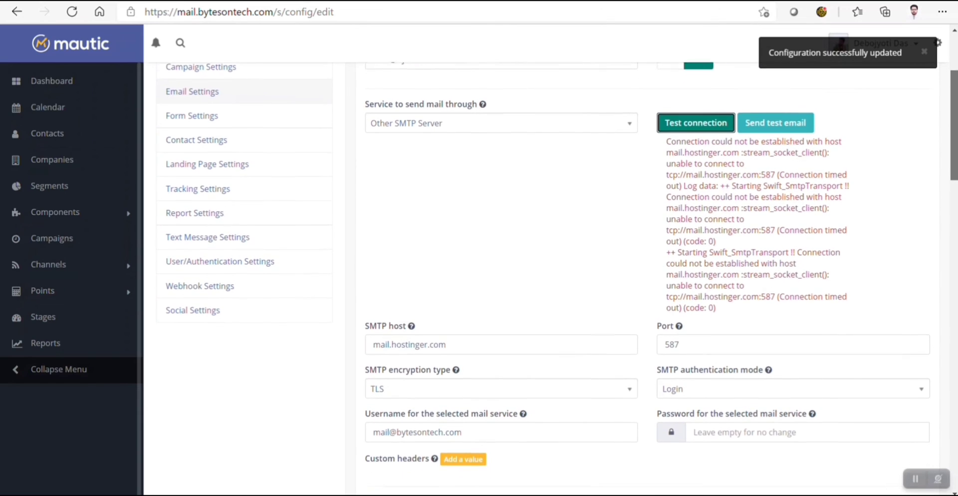
{"action": "left_click", "coordinate": [390, 327]}
{"action": "left_click_drag", "start_coordinate": [390, 327], "coordinate": [359, 326]}
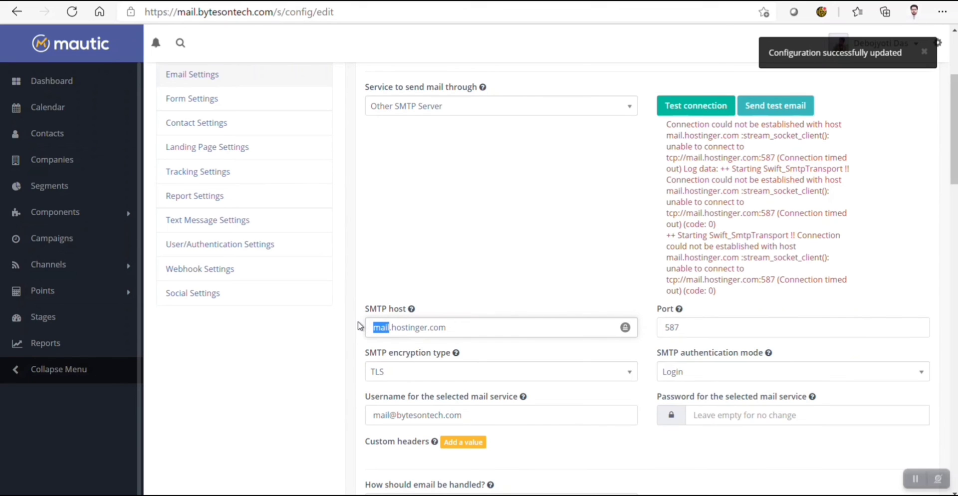
{"action": "type", "text": "smt"}
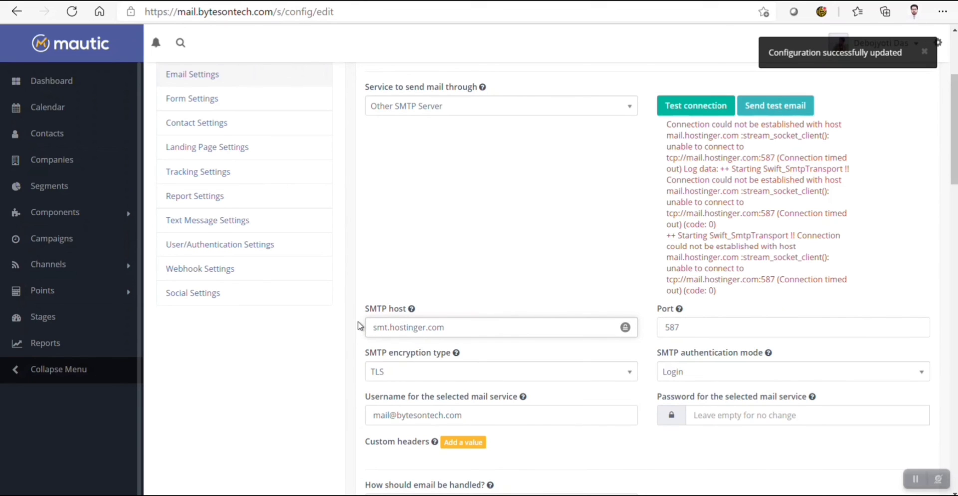
{"action": "type", "text": "p"}
{"action": "key", "text": "BackSpace"}
{"action": "type", "text": "p"}
{"action": "left_click_drag", "start_coordinate": [954, 129], "coordinate": [953, 89]}
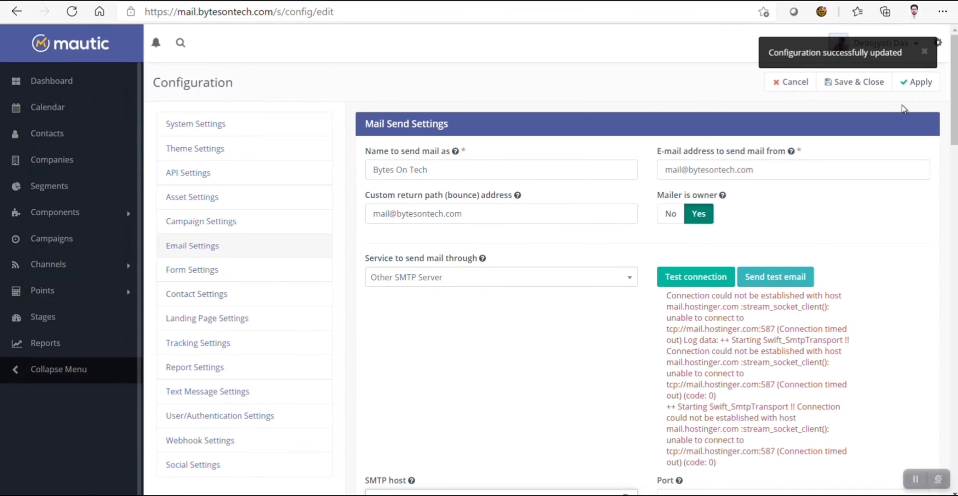
Step: Apply the new host, retest the SMTP connection successfully, send a test email, then save and close
{"action": "left_click", "coordinate": [906, 84]}
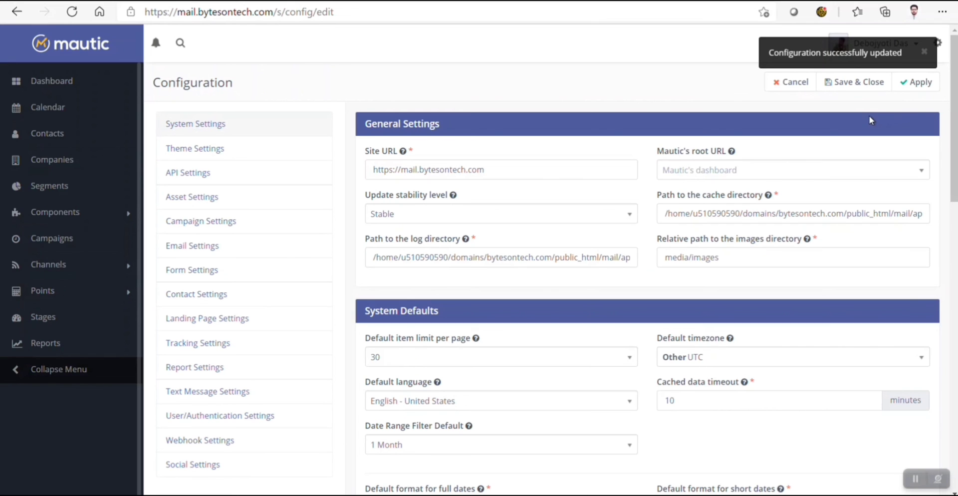
{"action": "left_click", "coordinate": [198, 247]}
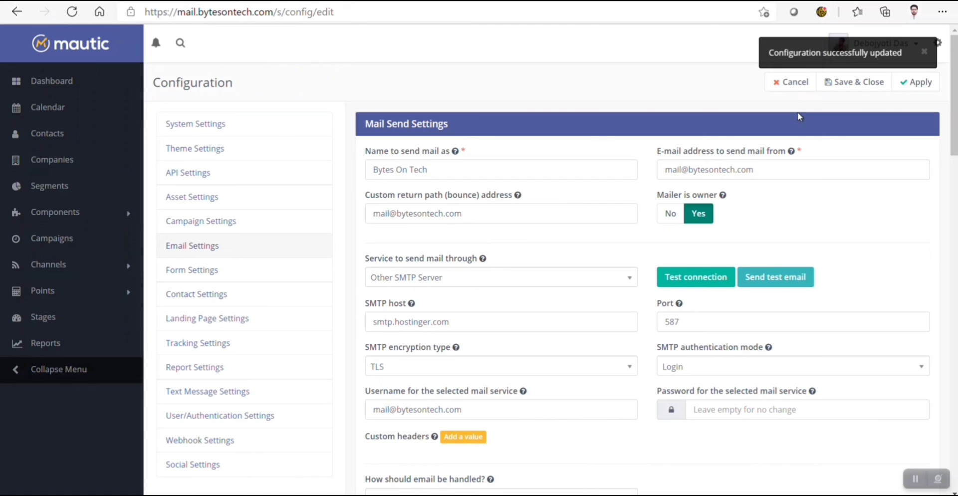
{"action": "left_click", "coordinate": [687, 277]}
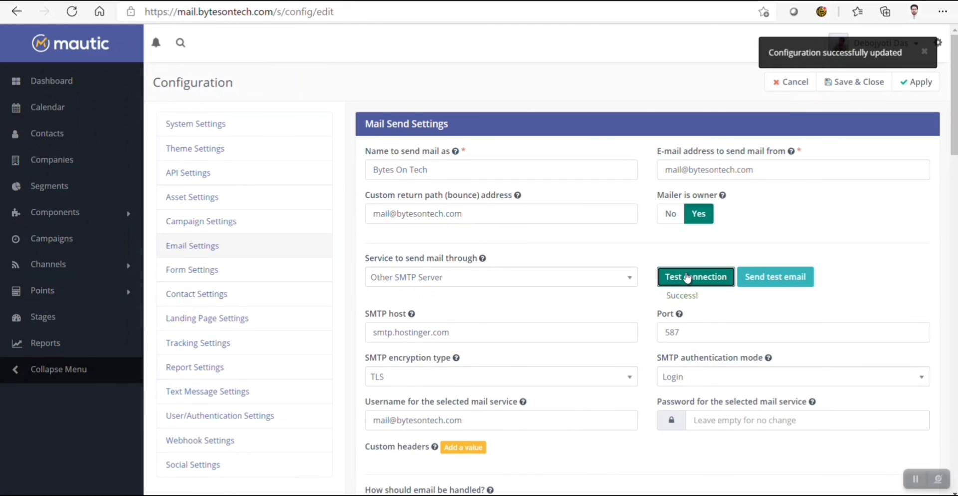
{"action": "left_click", "coordinate": [764, 284]}
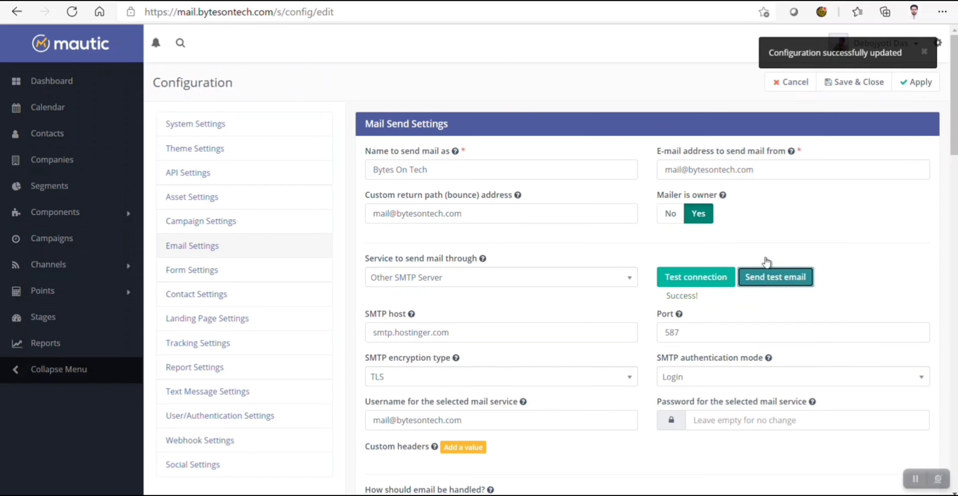
{"action": "left_click", "coordinate": [835, 86]}
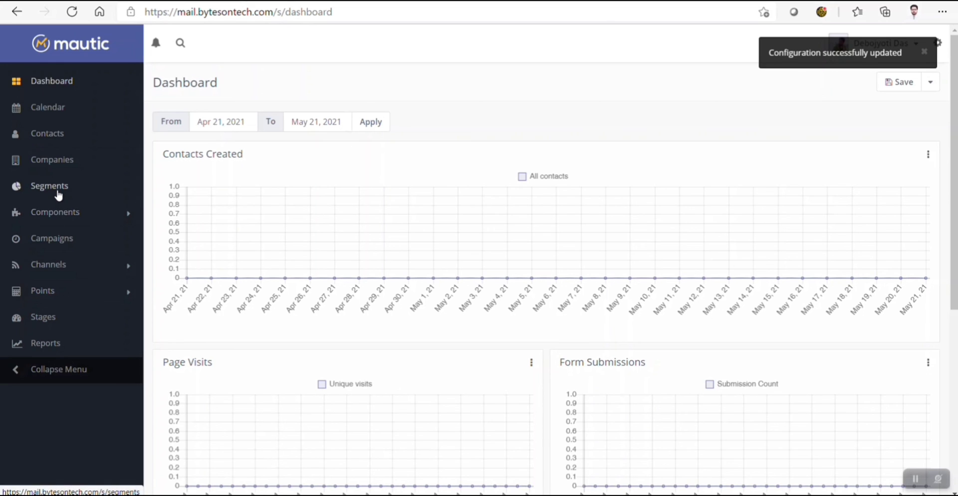
Step: Go to Channels > Emails and start a new email with + New
{"action": "left_click", "coordinate": [54, 265]}
{"action": "left_click", "coordinate": [45, 309]}
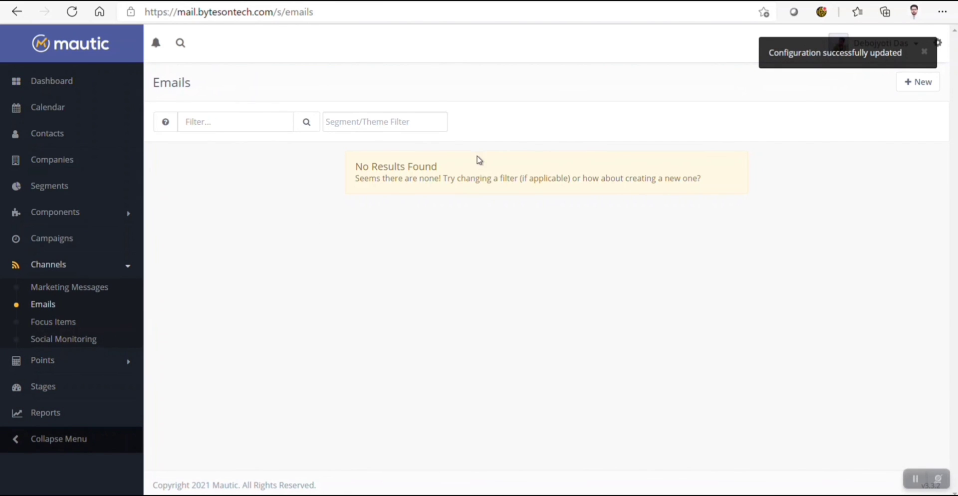
{"action": "left_click", "coordinate": [41, 305]}
{"action": "left_click", "coordinate": [926, 84]}
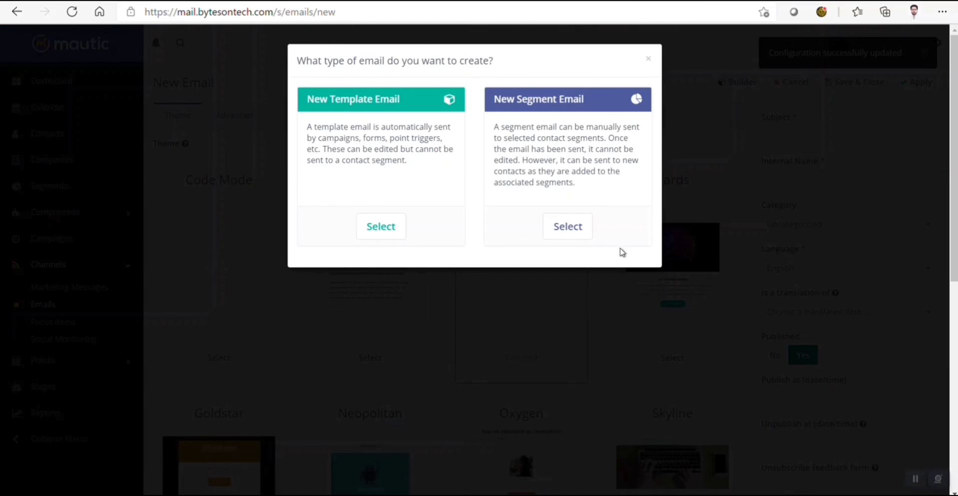
Step: Choose New Segment Email and preview the Cards theme
{"action": "left_click", "coordinate": [581, 238]}
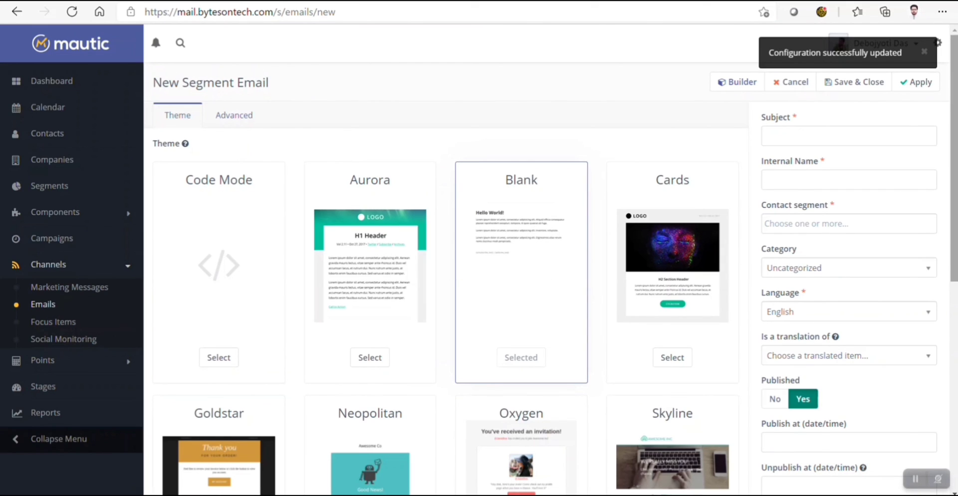
{"action": "scroll", "coordinate": [794, 265], "scroll_direction": "down", "scroll_amount": 4}
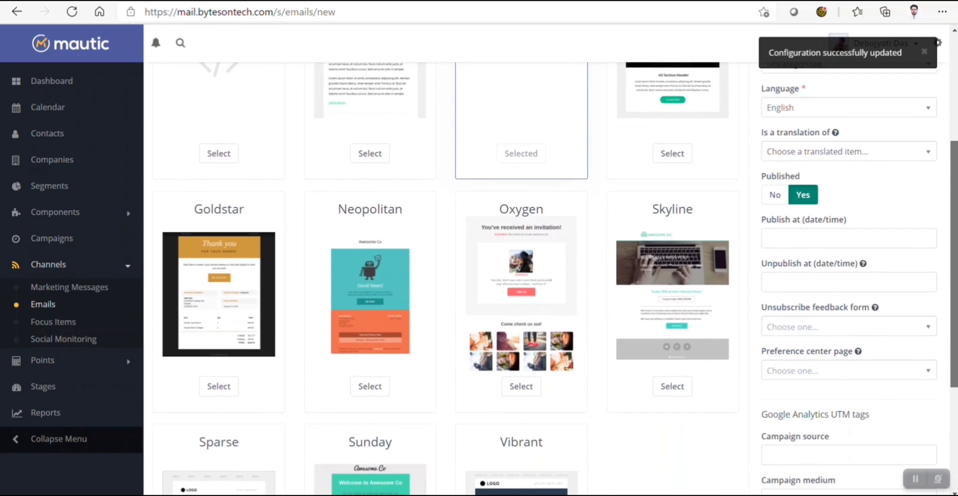
{"action": "scroll", "coordinate": [951, 170], "scroll_direction": "up", "scroll_amount": 2}
{"action": "left_click", "coordinate": [688, 132]}
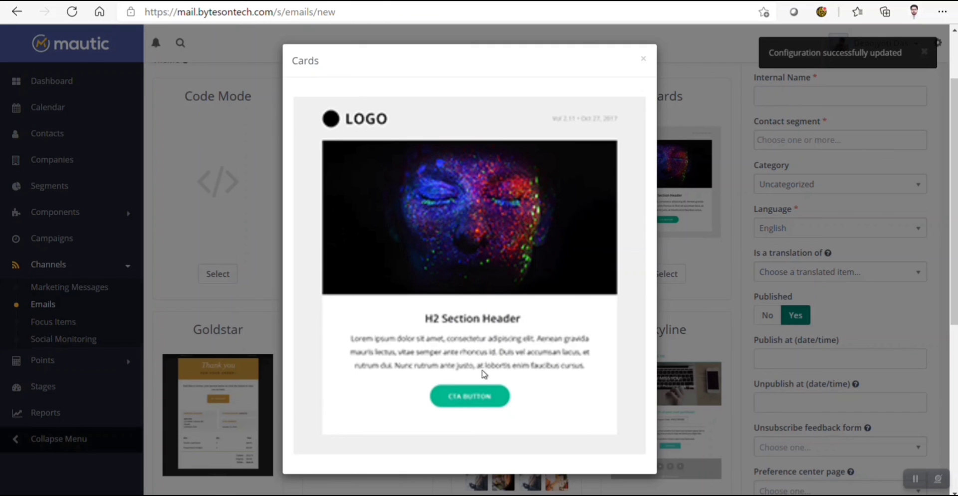
{"action": "left_click", "coordinate": [713, 295]}
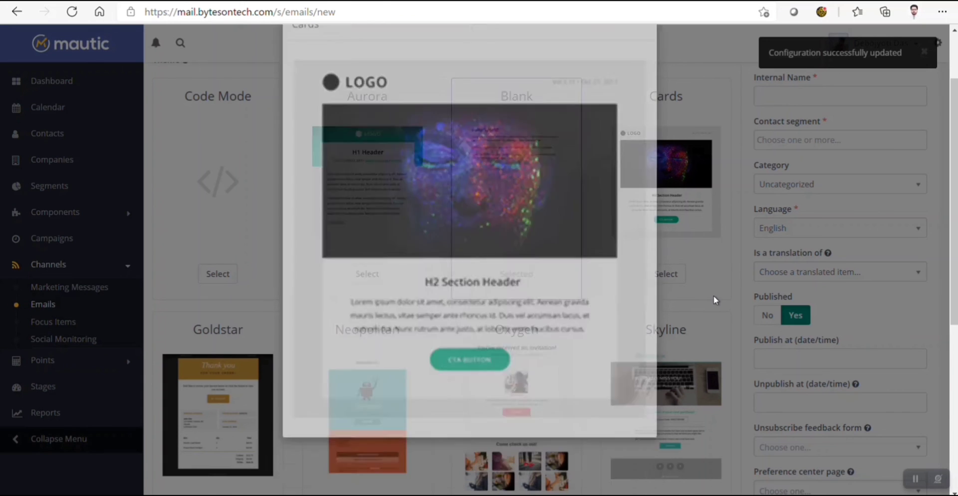
Step: Select the Skyline theme and view it in the builder before returning to the form
{"action": "scroll", "coordinate": [714, 295], "scroll_direction": "down", "scroll_amount": 4}
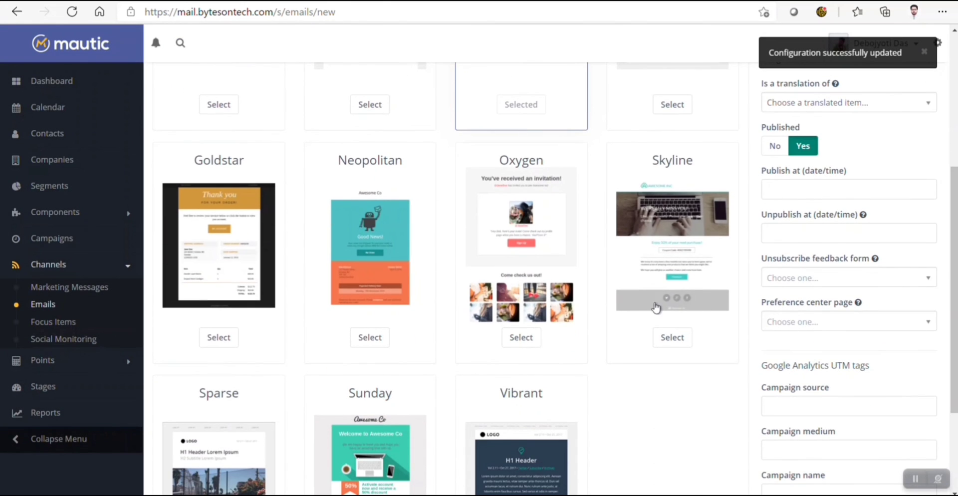
{"action": "left_click", "coordinate": [669, 335]}
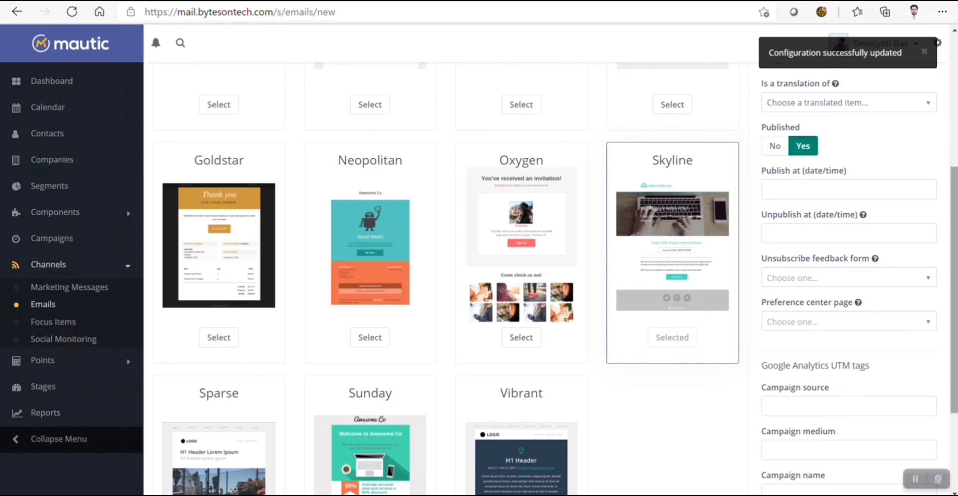
{"action": "scroll", "coordinate": [669, 336], "scroll_direction": "up", "scroll_amount": 6}
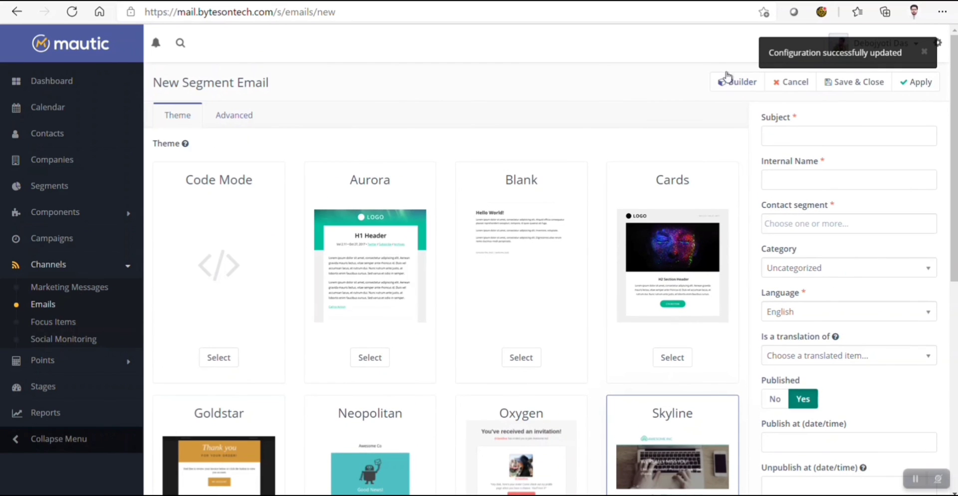
{"action": "left_click", "coordinate": [729, 79]}
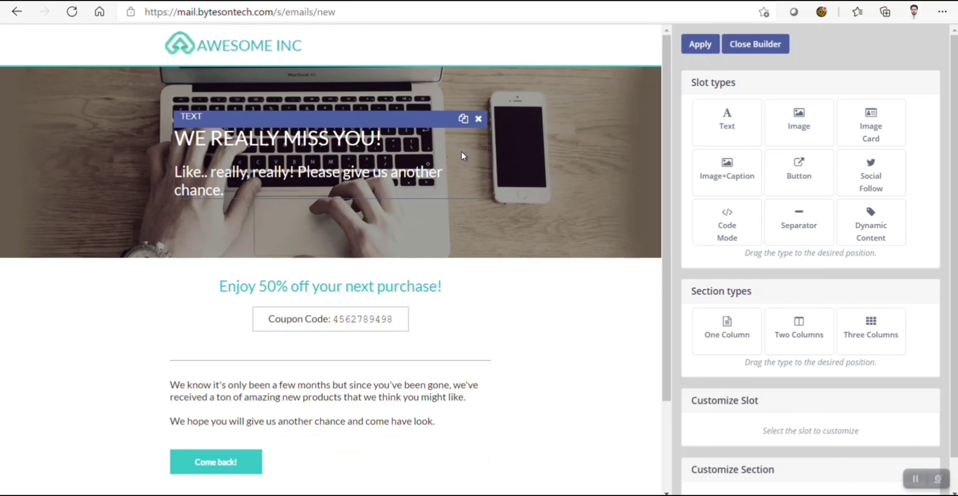
{"action": "left_click", "coordinate": [768, 41]}
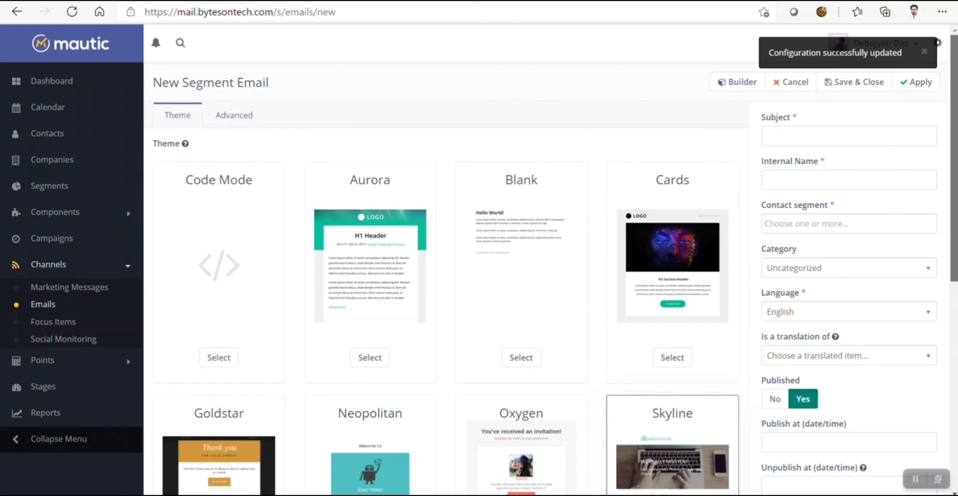
{"action": "scroll", "coordinate": [953, 225], "scroll_direction": "down", "scroll_amount": 5}
{"action": "scroll", "coordinate": [923, 110], "scroll_direction": "down", "scroll_amount": 2}
{"action": "scroll", "coordinate": [923, 110], "scroll_direction": "up", "scroll_amount": 7}
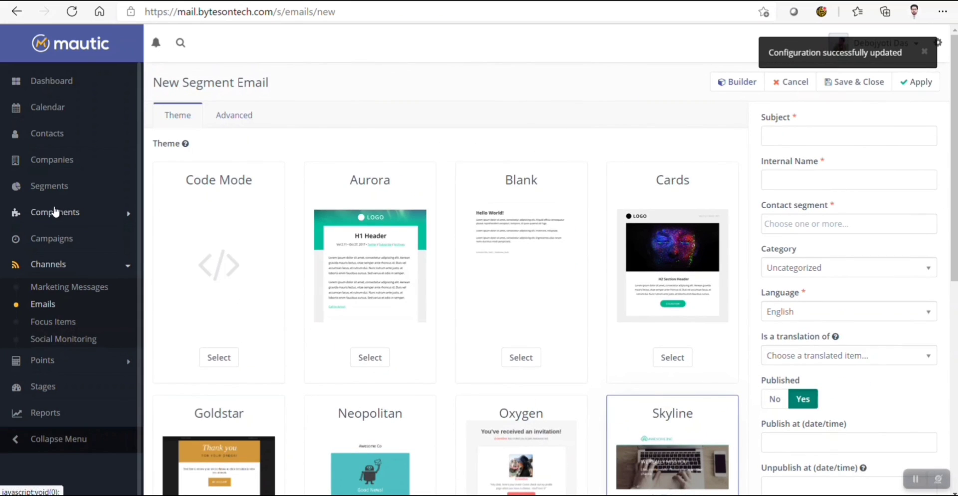
Step: View the empty Segments page and new-segment form, then Contacts' options and Quick Add form, cancelled
{"action": "left_click", "coordinate": [45, 194]}
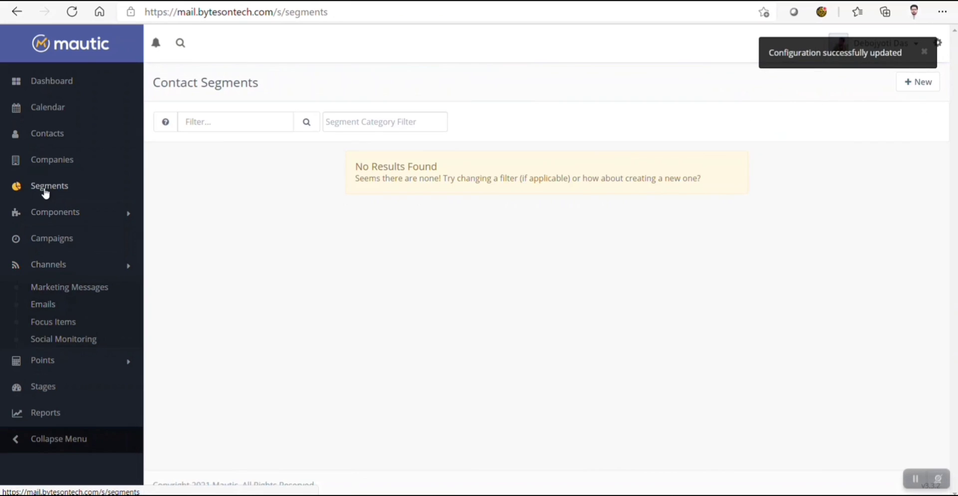
{"action": "left_click", "coordinate": [907, 82]}
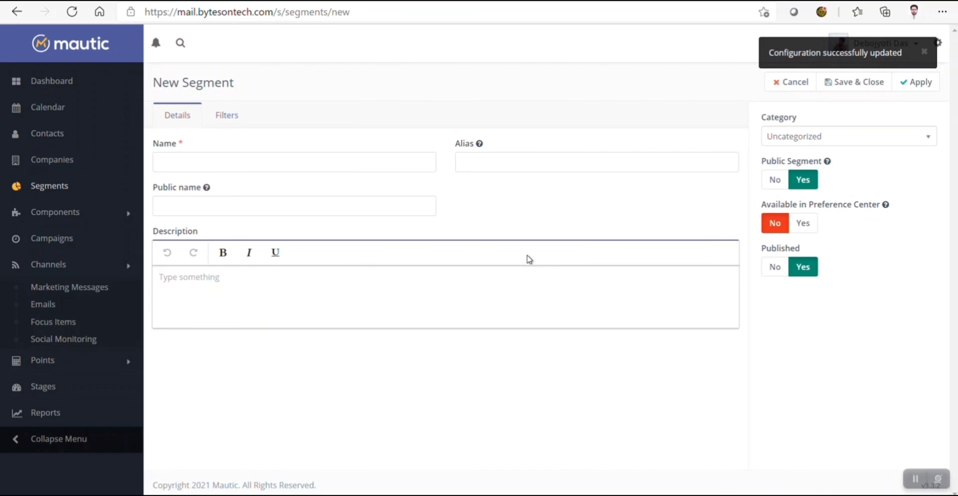
{"action": "left_click", "coordinate": [40, 142]}
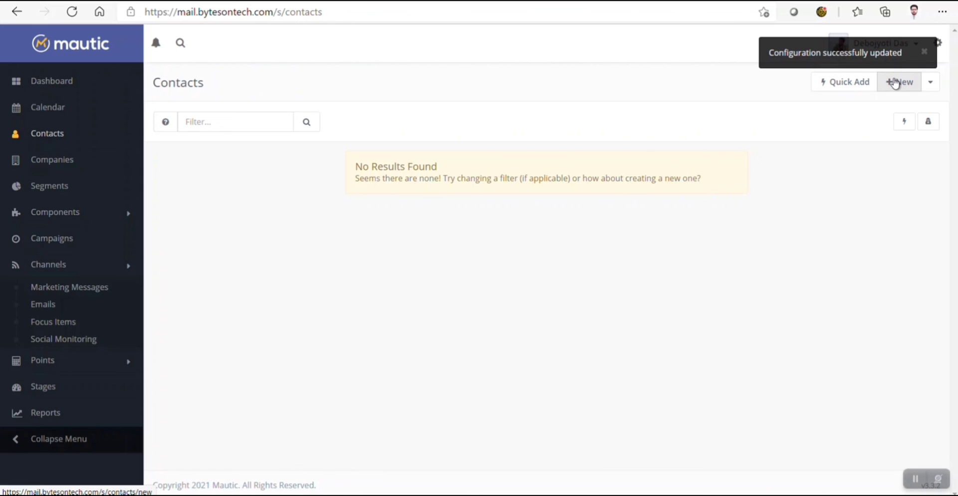
{"action": "left_click", "coordinate": [930, 82]}
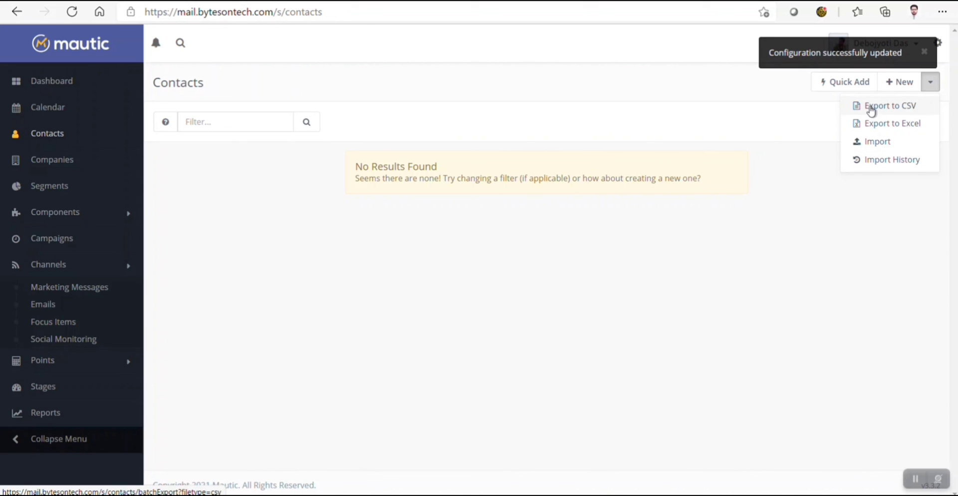
{"action": "left_click", "coordinate": [858, 82]}
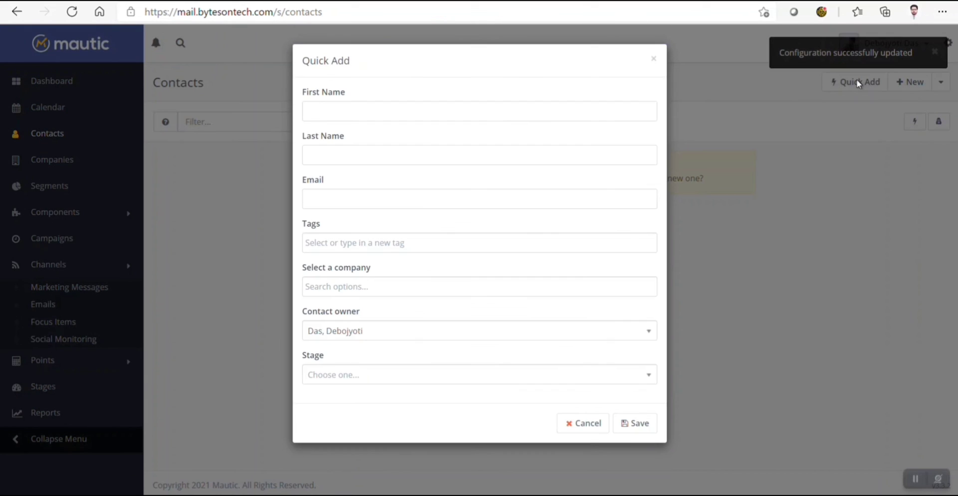
{"action": "left_click", "coordinate": [578, 429]}
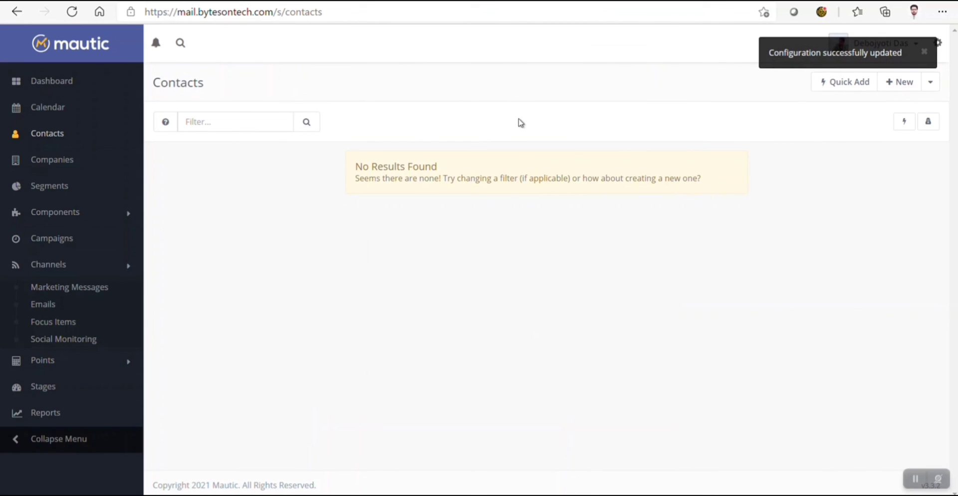
Step: Return to the Dashboard, reload its empty charts, and briefly highlight the site URL before finishing
{"action": "left_click", "coordinate": [80, 86]}
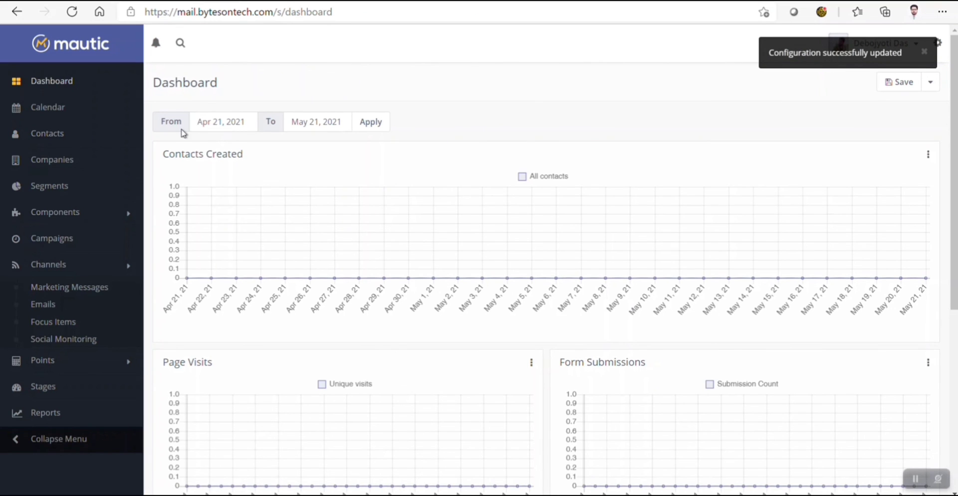
{"action": "left_click", "coordinate": [63, 88]}
{"action": "left_click", "coordinate": [145, 12]}
{"action": "left_click_drag", "start_coordinate": [145, 12], "coordinate": [229, 15]}
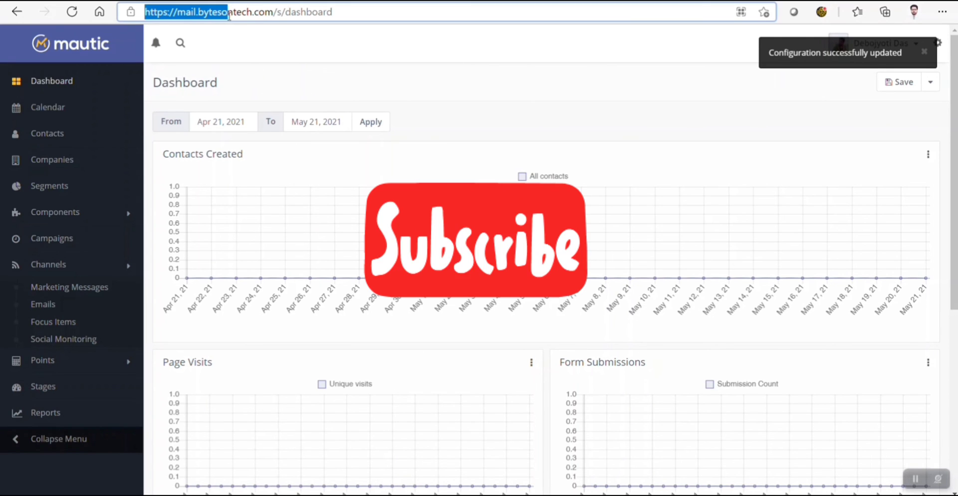
{"action": "left_click", "coordinate": [443, 114]}
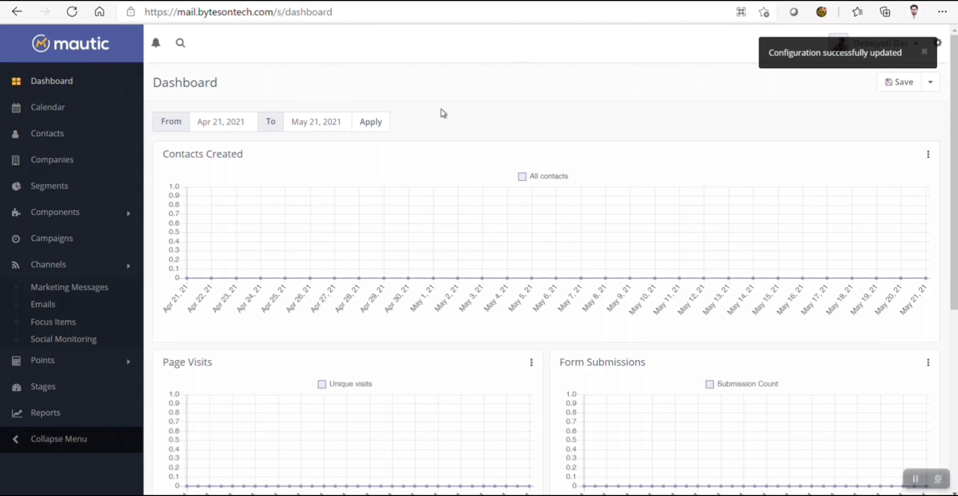
{"action": "left_click", "coordinate": [920, 484]}
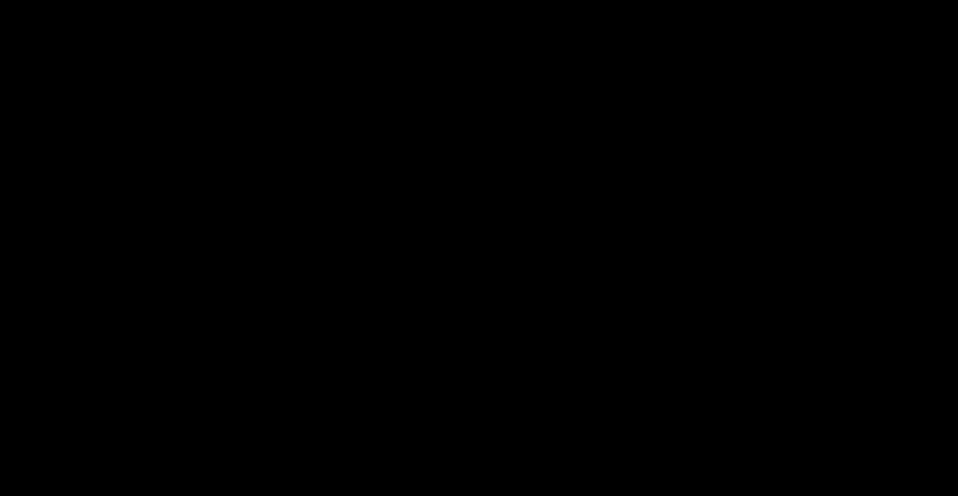